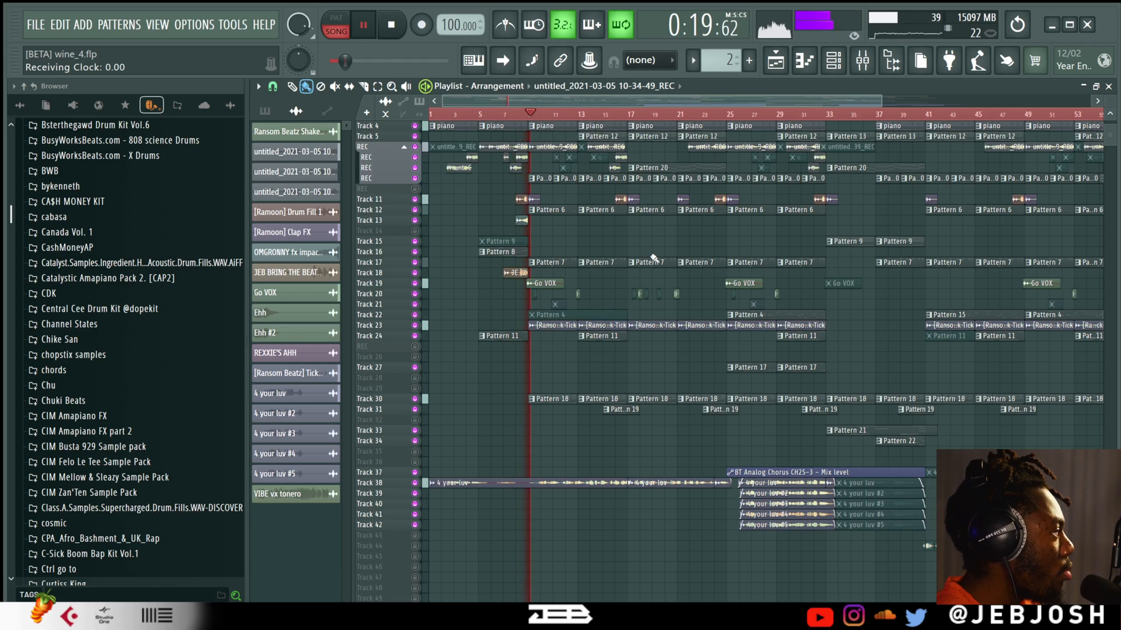
Stop playback and select bars 1 to 17 on the playlist timeline.
{"action": "scroll", "coordinate": [653, 258], "scroll_direction": "up", "scroll_amount": 3}
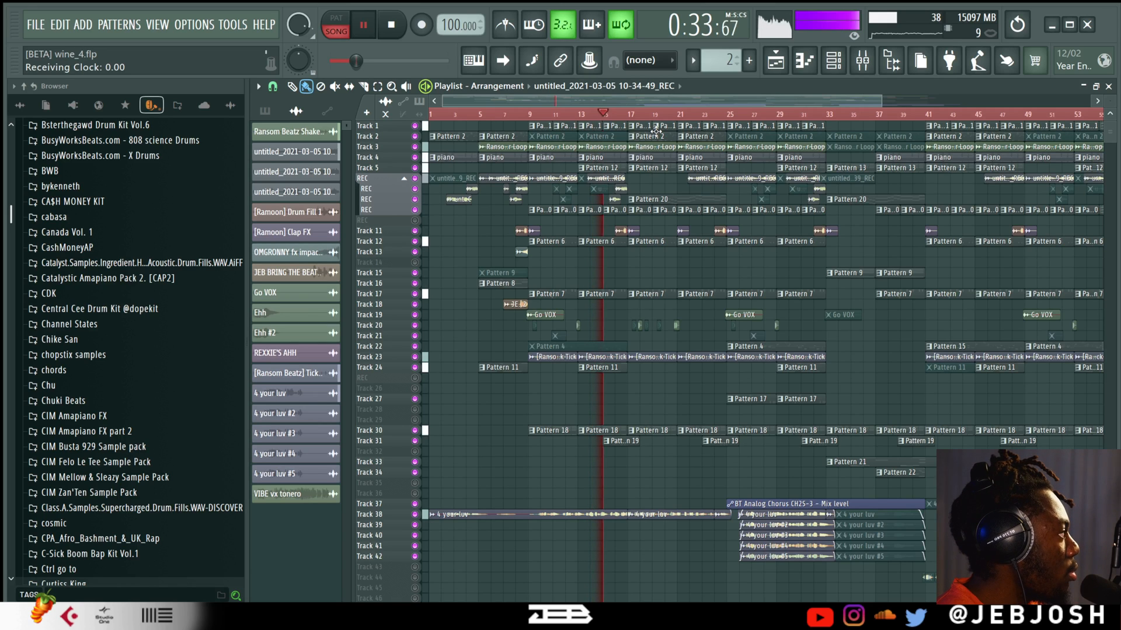
{"action": "key", "text": "space"}
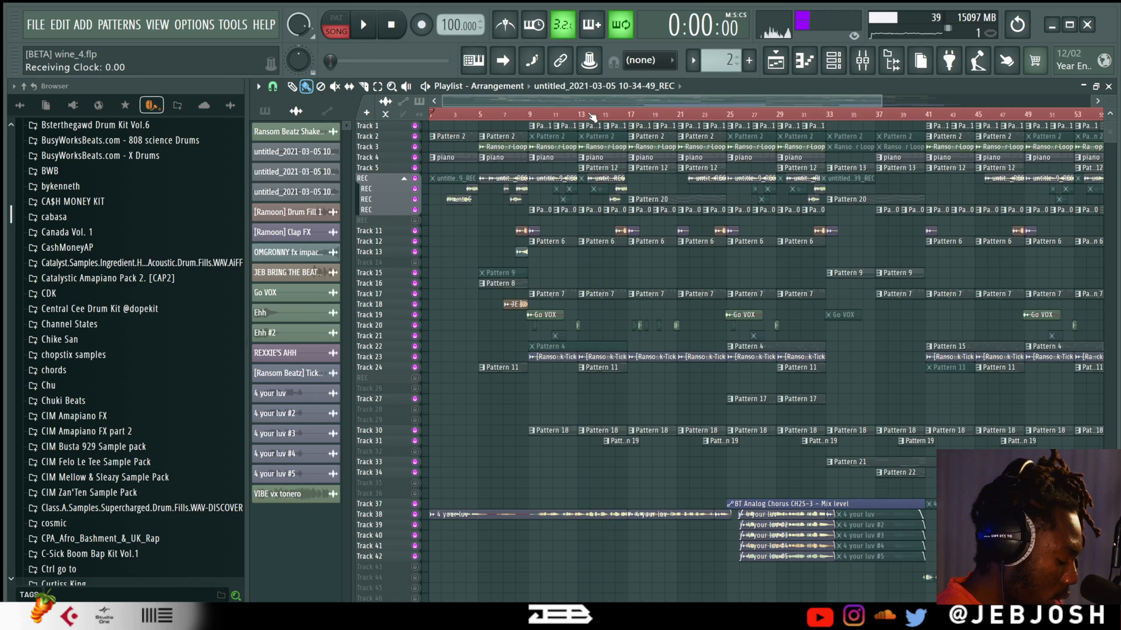
{"action": "left_click_drag", "start_coordinate": [629, 116], "coordinate": [409, 122]}
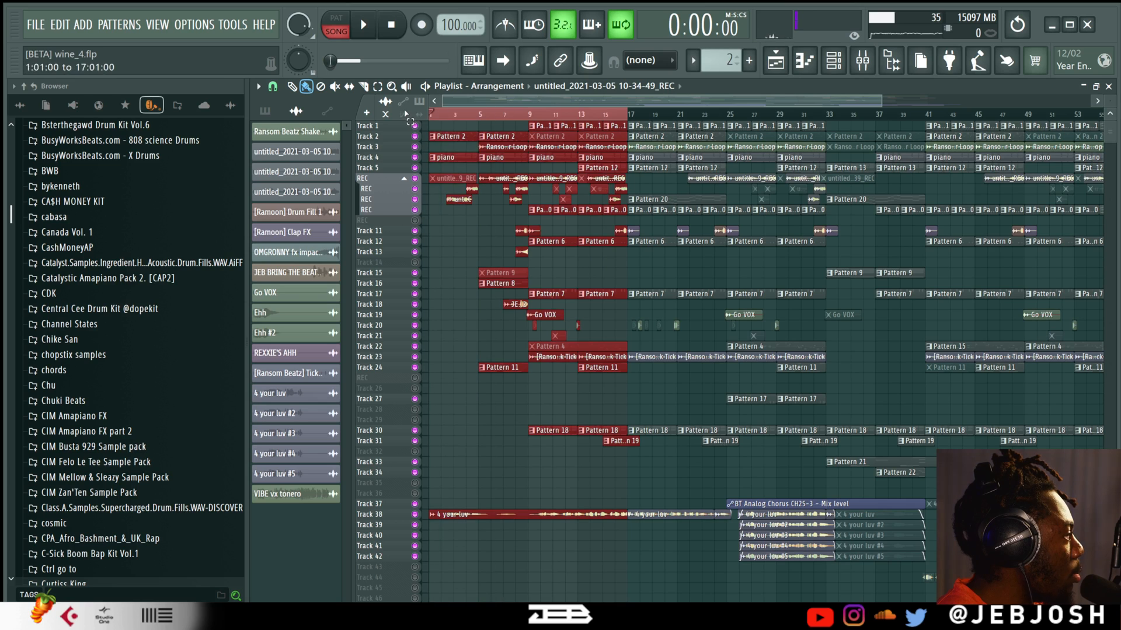
Mute the Delay 3, Reverb, rev and Insert 103 mixer channels, bypass the effects on 4 your luv, and play the song dry.
{"action": "left_click", "coordinate": [862, 60]}
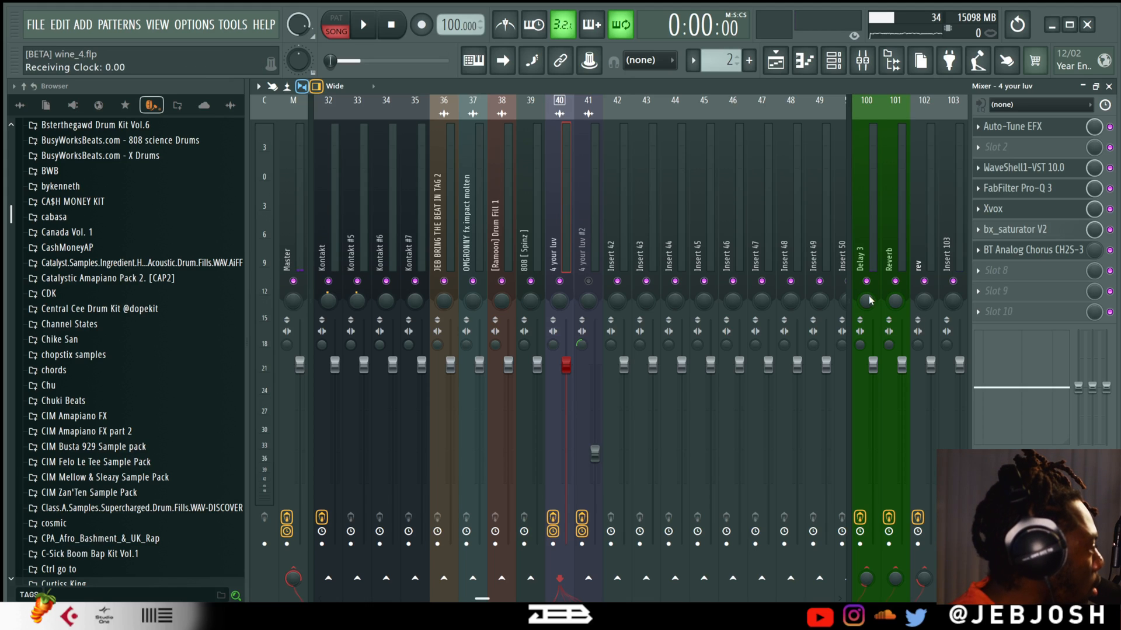
{"action": "left_click", "coordinate": [866, 281]}
{"action": "left_click", "coordinate": [896, 281]}
{"action": "left_click", "coordinate": [924, 282]}
{"action": "left_click", "coordinate": [953, 281]}
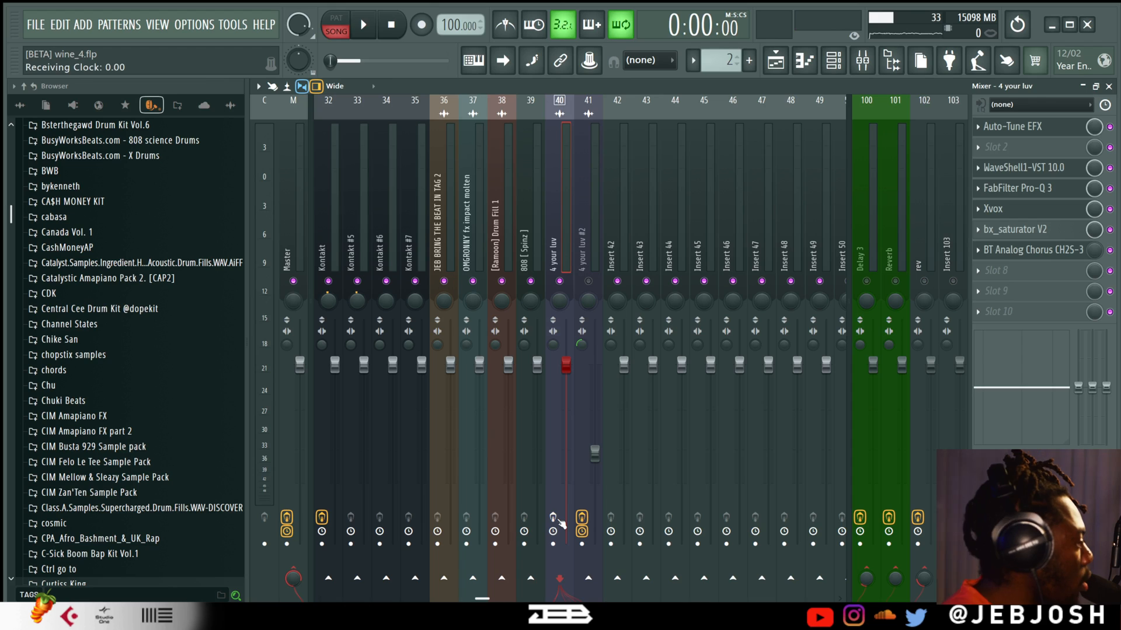
{"action": "key", "text": "space"}
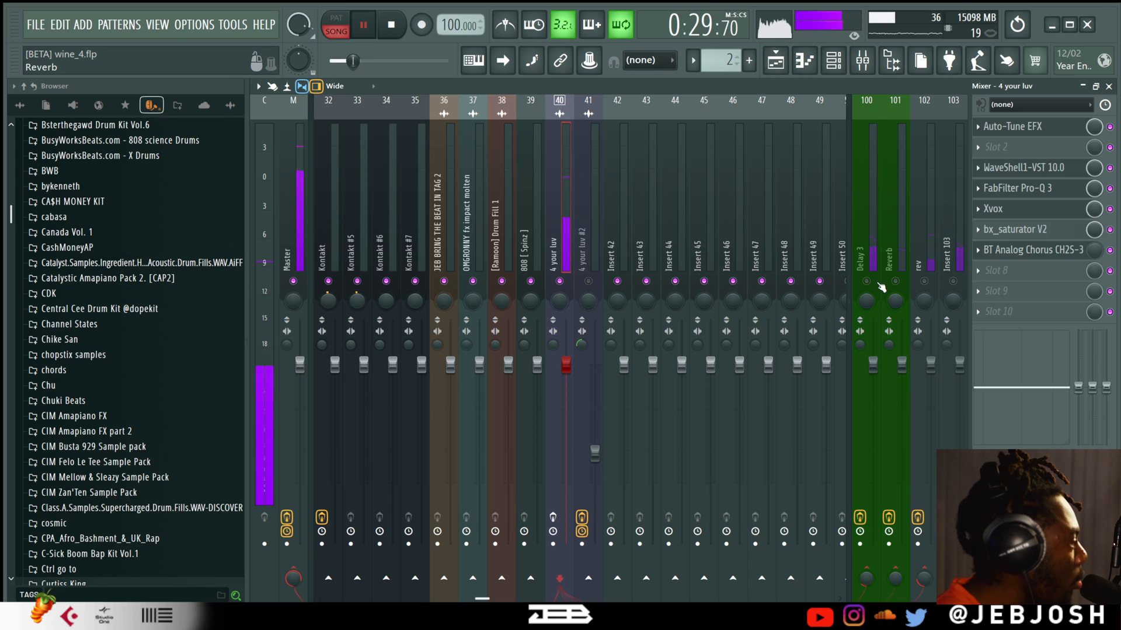
Unmute the four send channels, re-enable the effects on 4 your luv during playback, and stop the song.
{"action": "left_click", "coordinate": [925, 282]}
{"action": "left_click", "coordinate": [953, 282]}
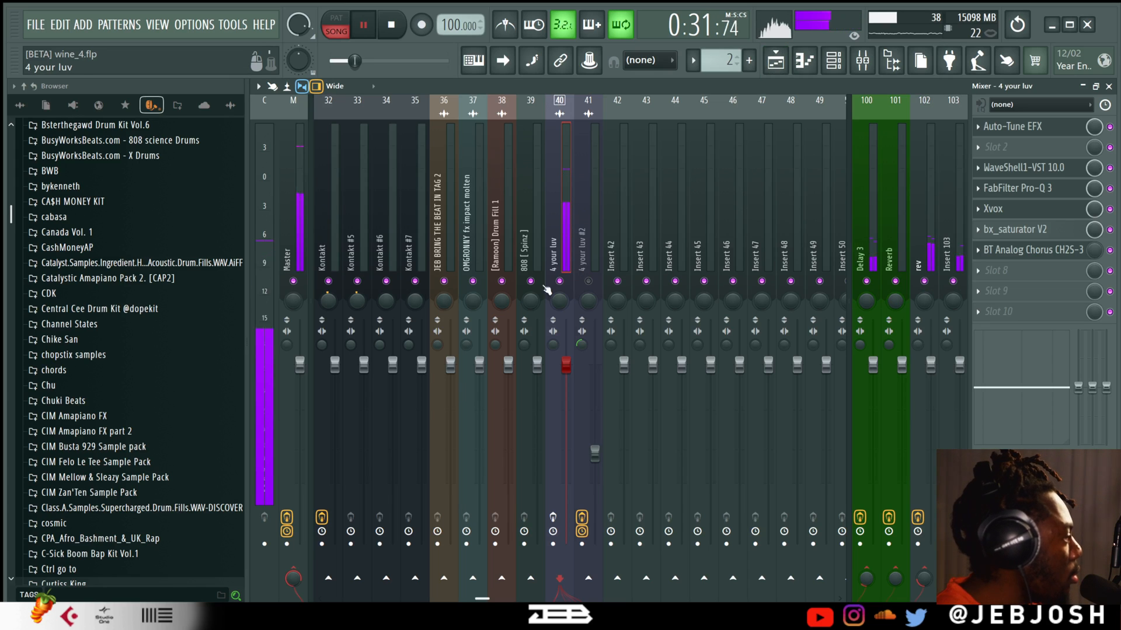
{"action": "left_click", "coordinate": [553, 517]}
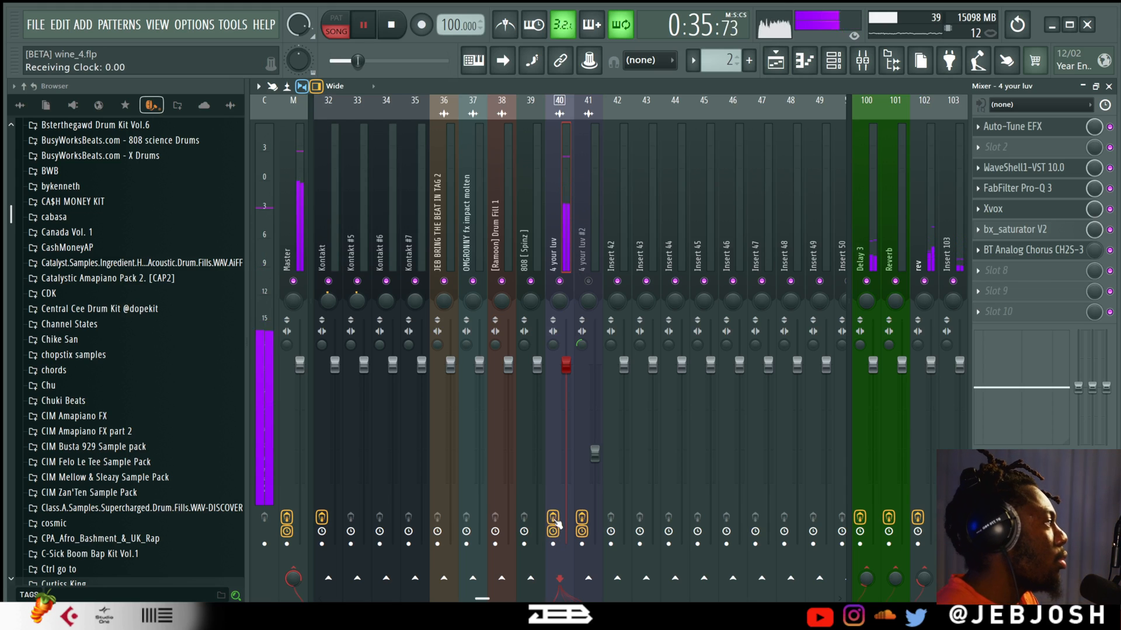
{"action": "key", "text": "space"}
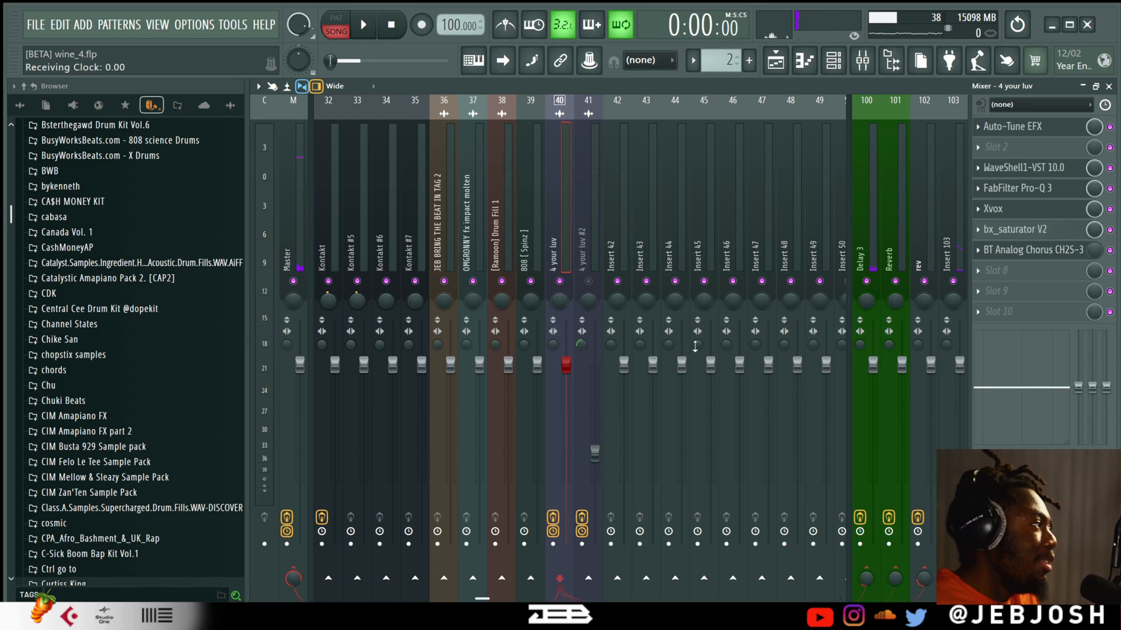
Disable the 4 your luv plugins following Auto-Tune EFX, mute Delay 3, Reverb, rev and Insert 103, and keep 4 your luv selected.
{"action": "left_click", "coordinate": [775, 62]}
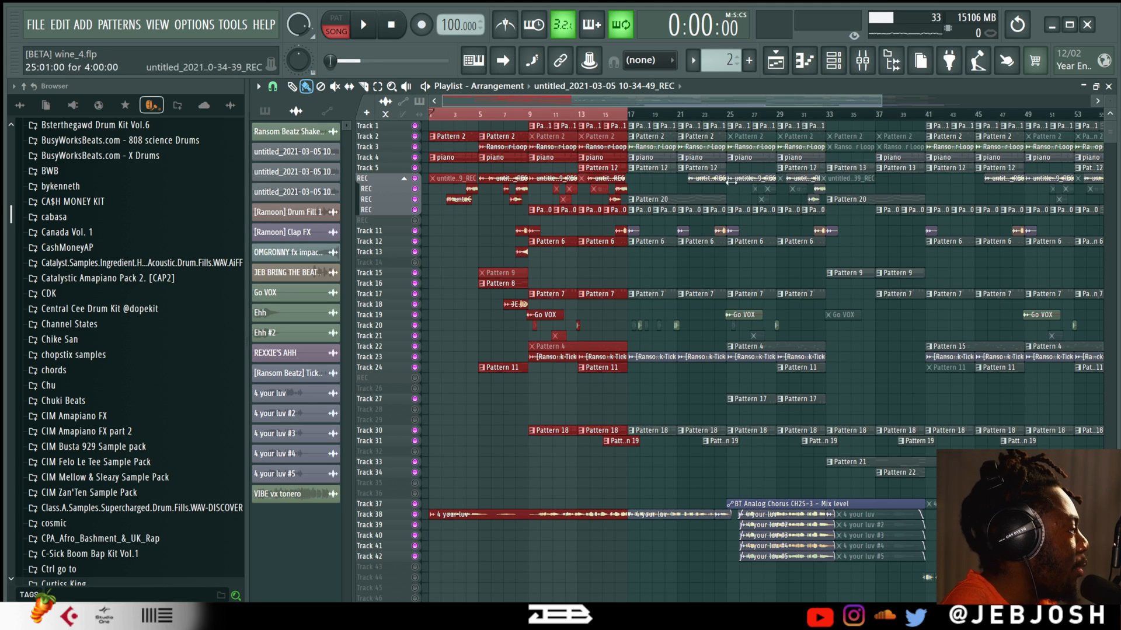
{"action": "left_click", "coordinate": [861, 63]}
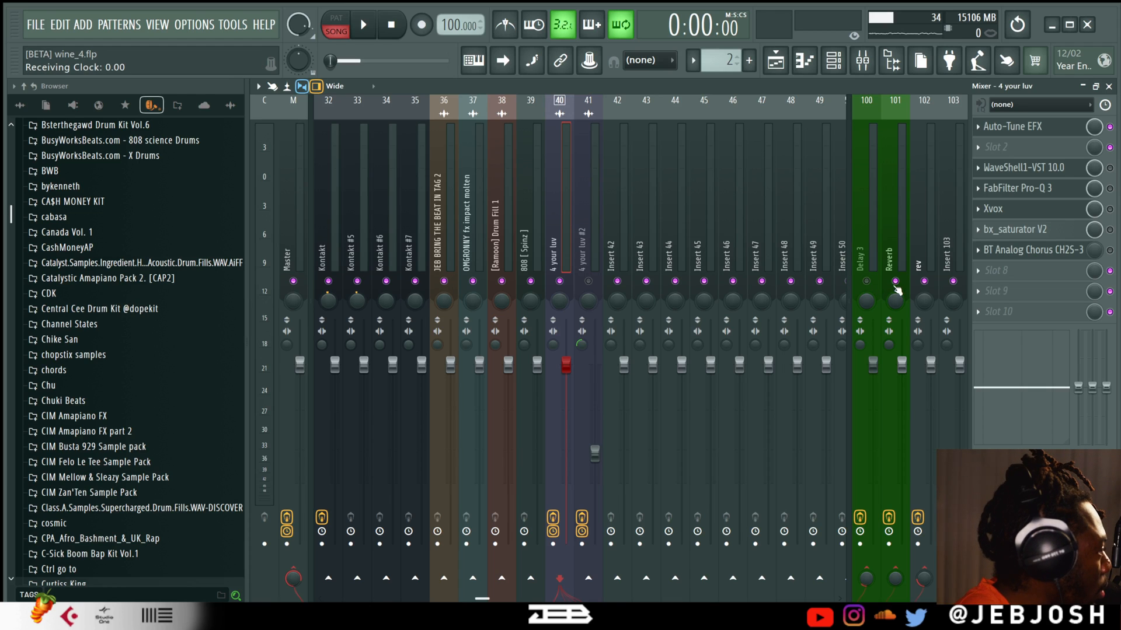
{"action": "left_click", "coordinate": [953, 284]}
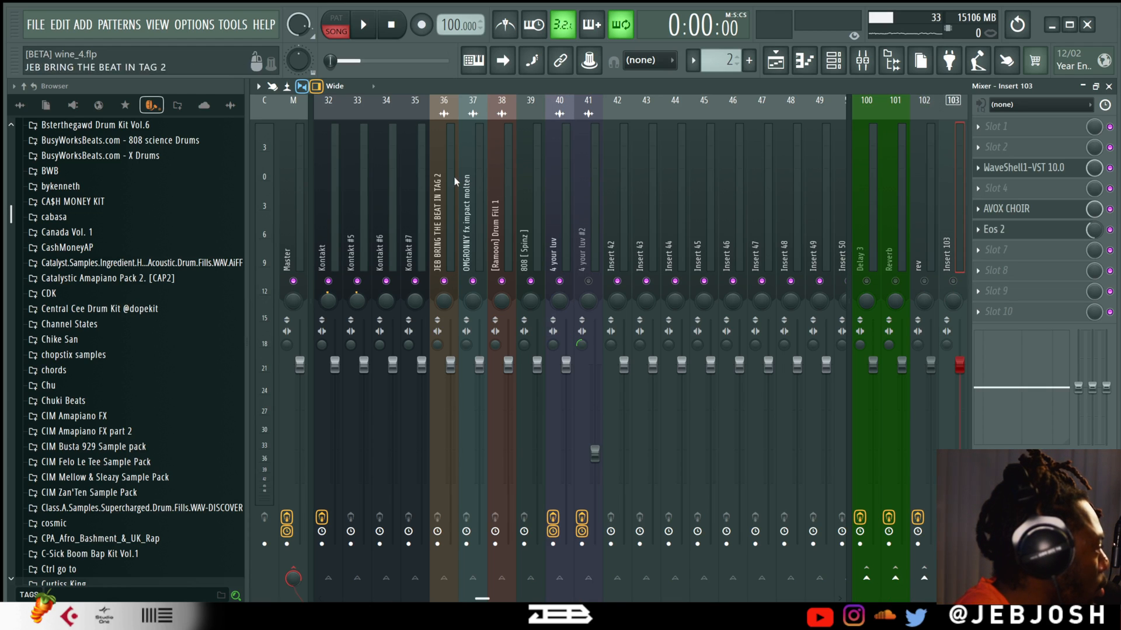
{"action": "left_click", "coordinate": [551, 208]}
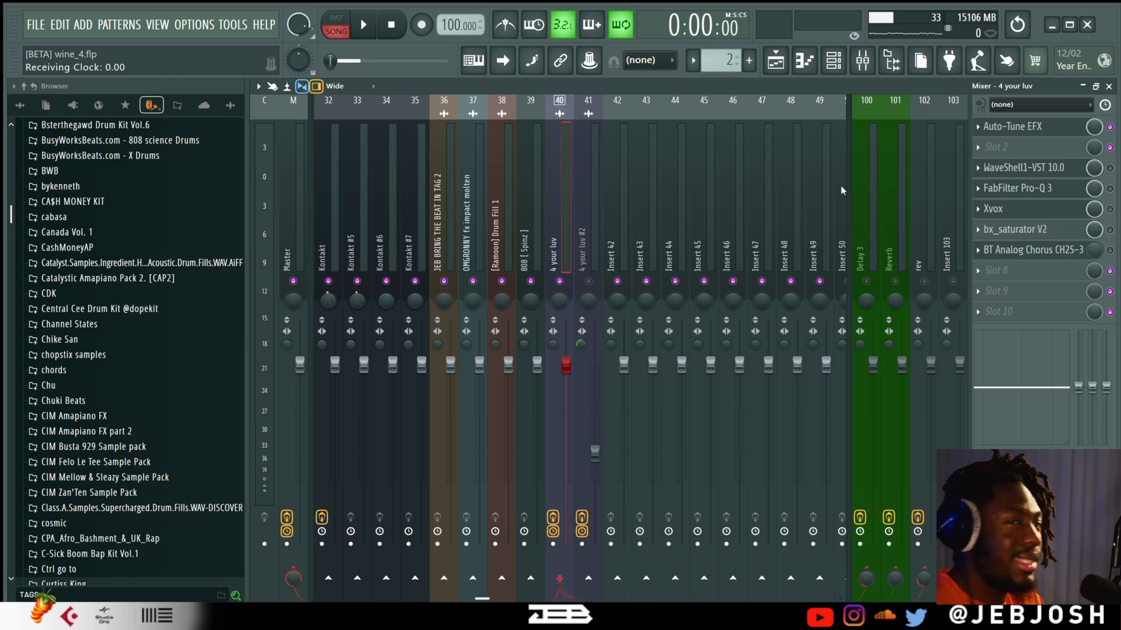
Solo the 4 your luv channel while playing the song, stop playback, and disable its Auto-Tune EFX slot.
{"action": "left_click", "coordinate": [778, 56]}
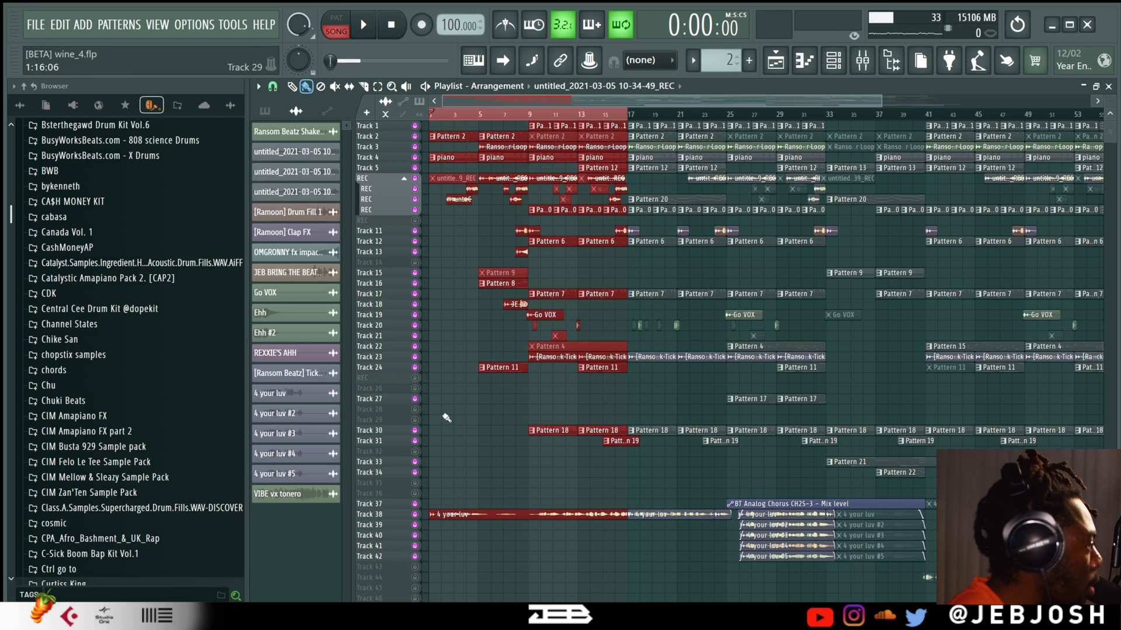
{"action": "scroll", "coordinate": [447, 418], "scroll_direction": "down", "scroll_amount": 2}
{"action": "left_click", "coordinate": [862, 60]}
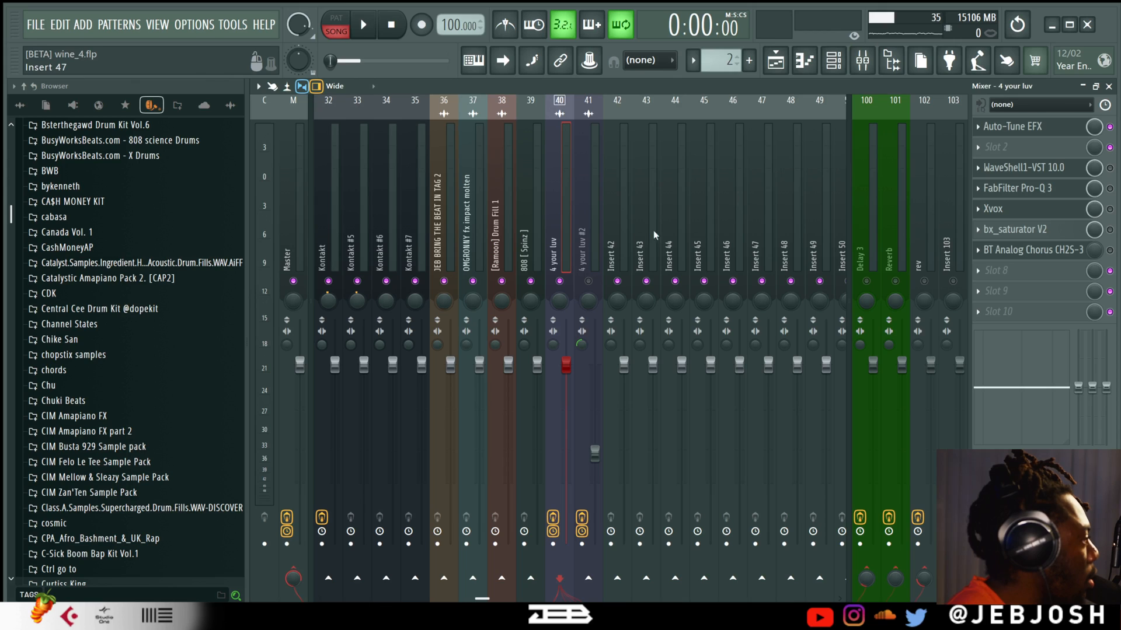
{"action": "key", "text": "space"}
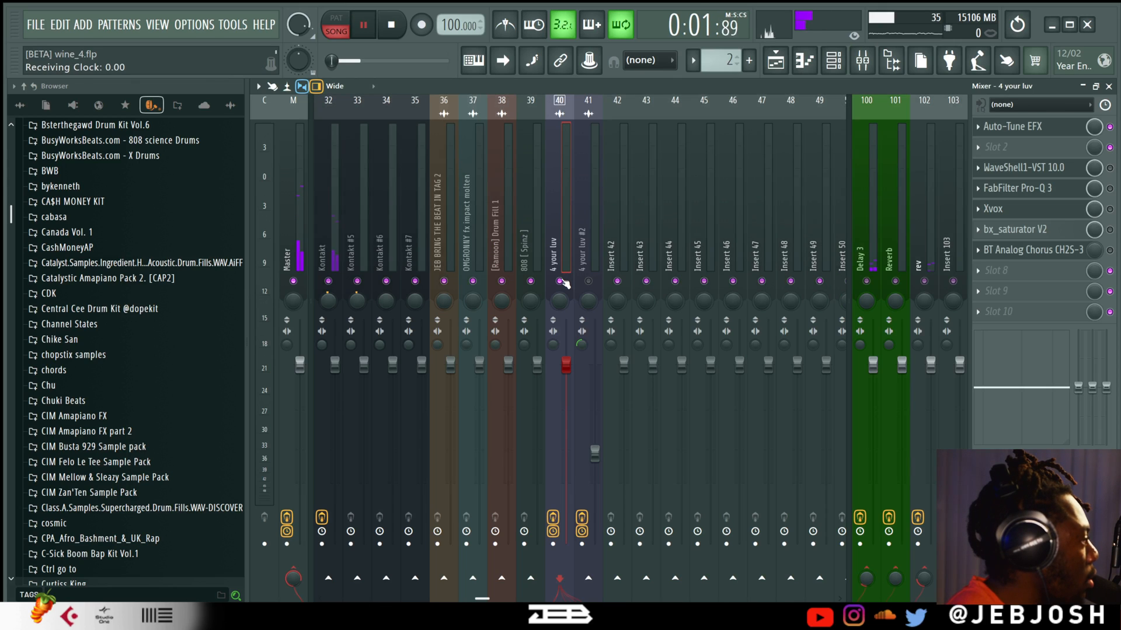
{"action": "left_click", "coordinate": [775, 60]}
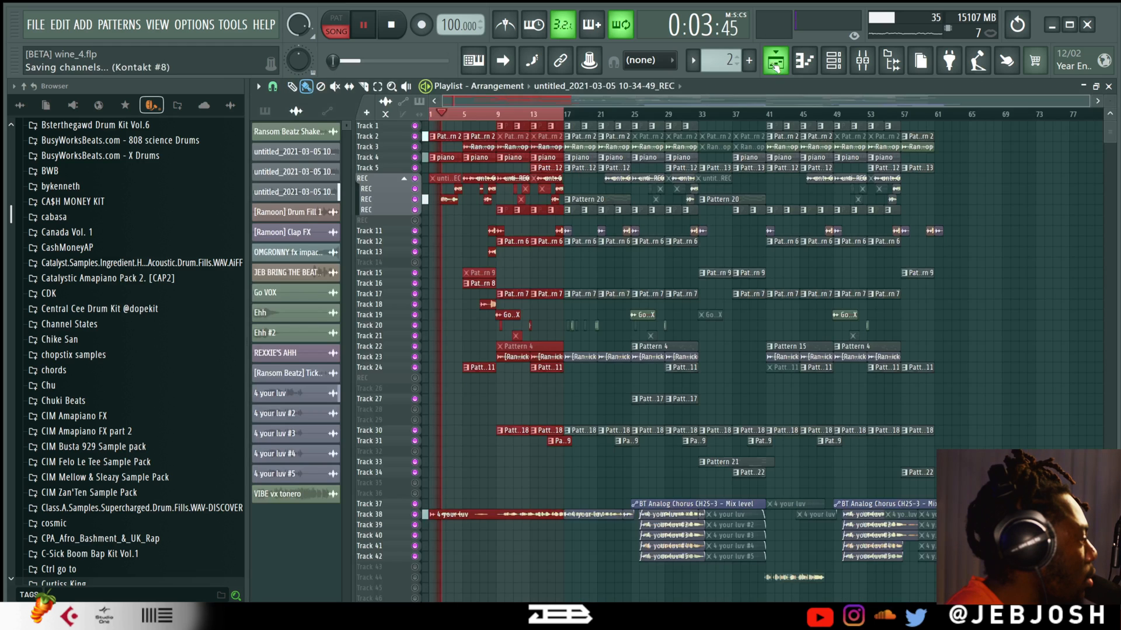
{"action": "left_click", "coordinate": [862, 61]}
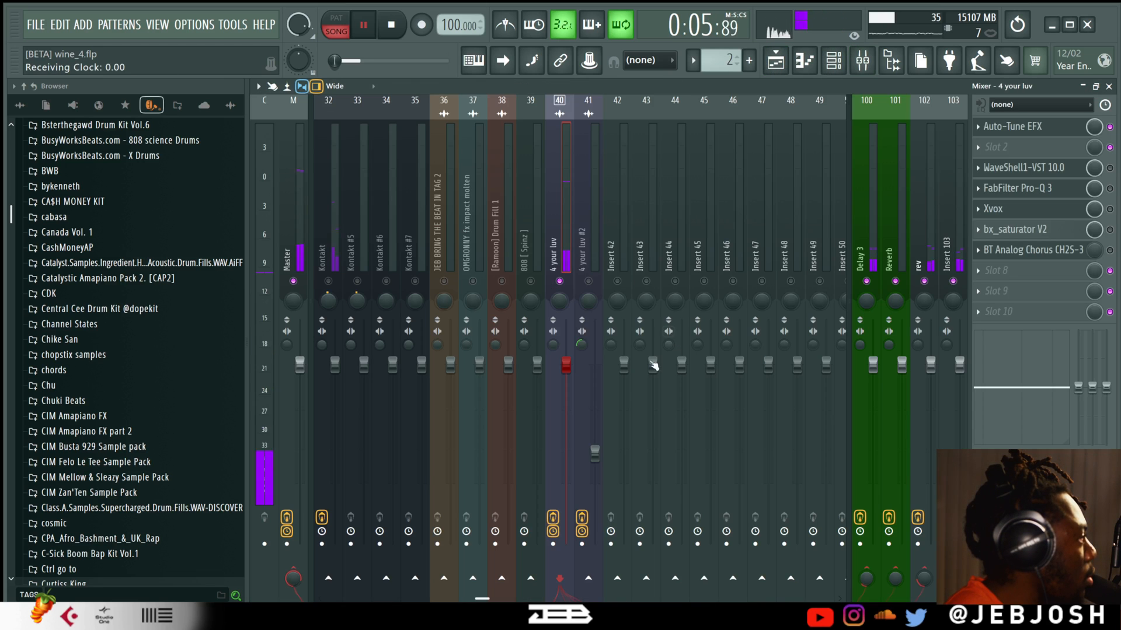
{"action": "key", "text": "space"}
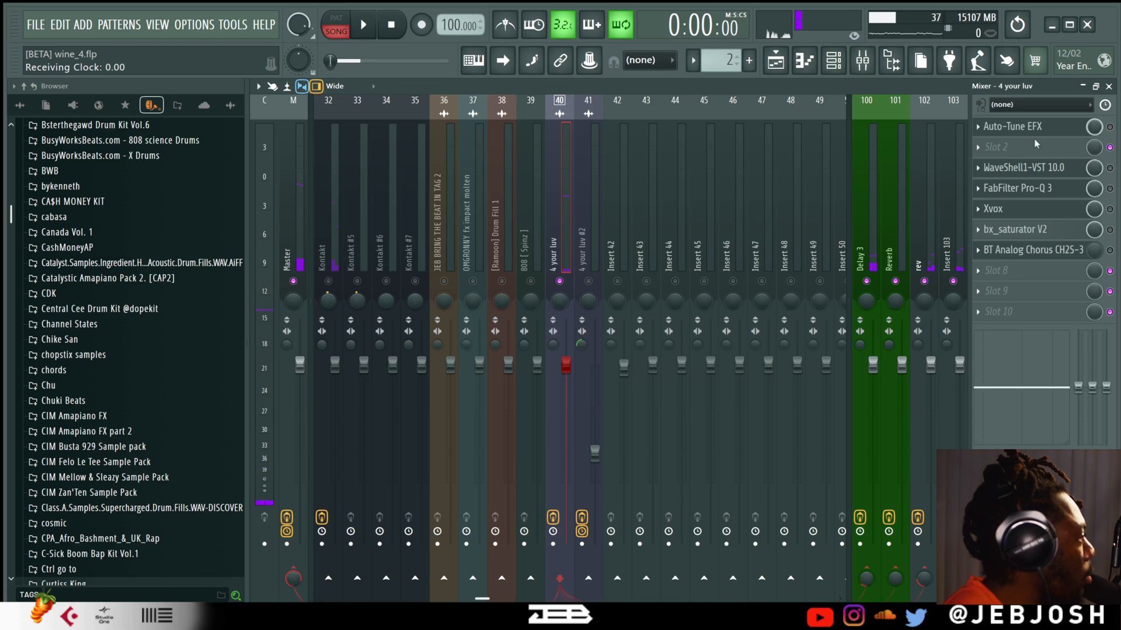
Mute the Delay 3, Reverb, rev and Insert 103 channels so only the dry 4 your luv vocal plays.
{"action": "left_click", "coordinate": [775, 60]}
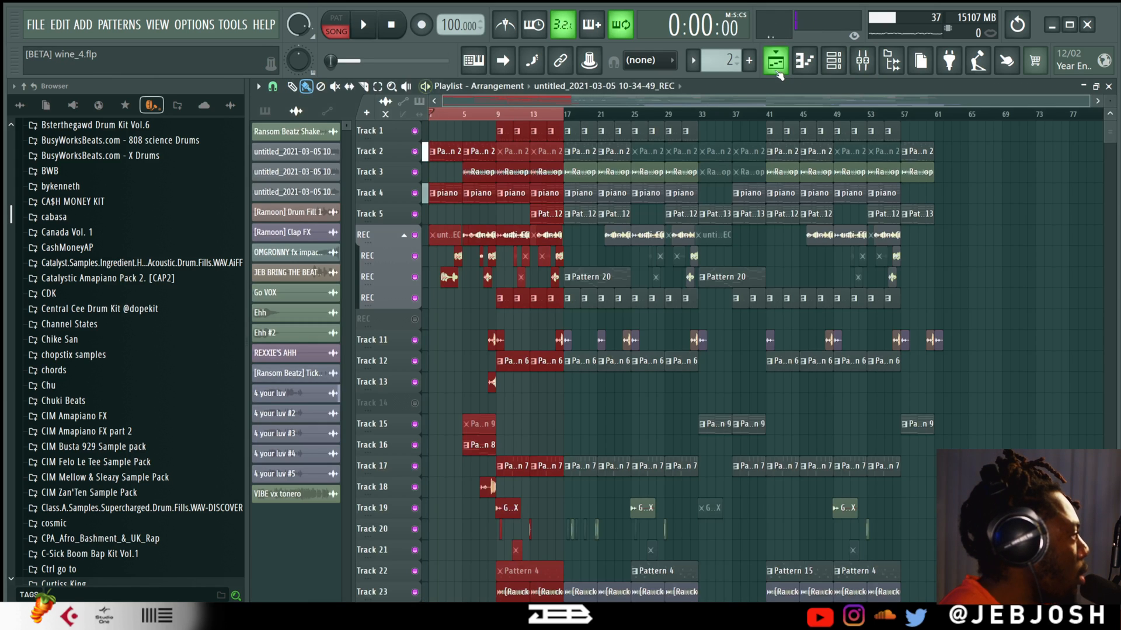
{"action": "left_click", "coordinate": [862, 62]}
{"action": "left_click", "coordinate": [866, 282]}
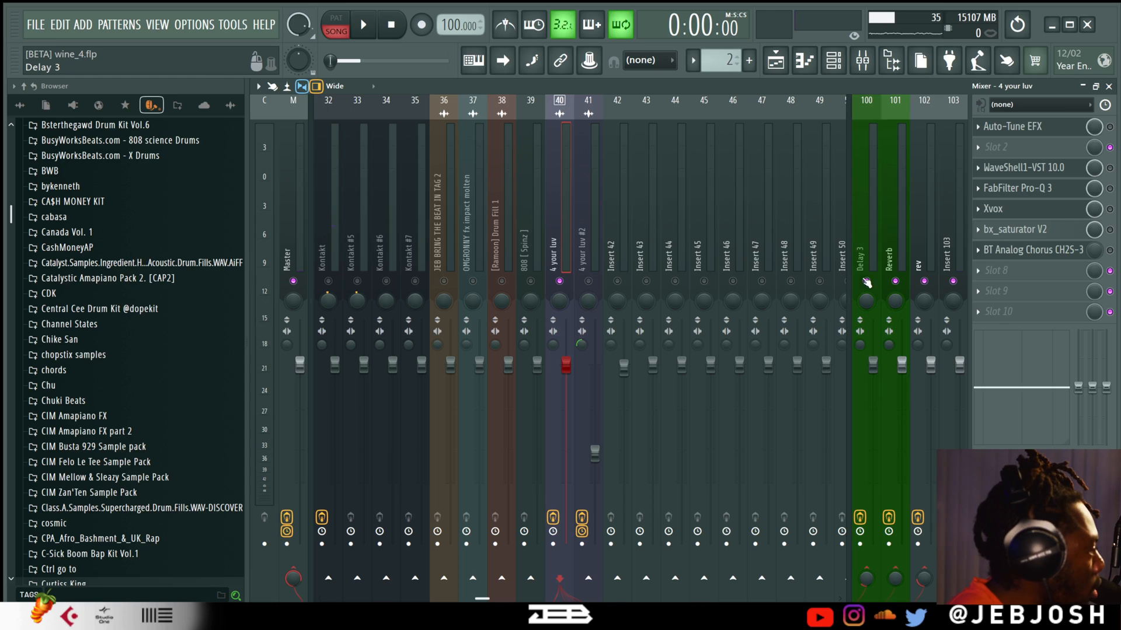
{"action": "left_click", "coordinate": [895, 283]}
{"action": "left_click", "coordinate": [926, 284]}
{"action": "left_click", "coordinate": [952, 282]}
Play the soloed dry vocal in the playlist, restart it from about bar 2, and stop after listening.
{"action": "left_click", "coordinate": [775, 60]}
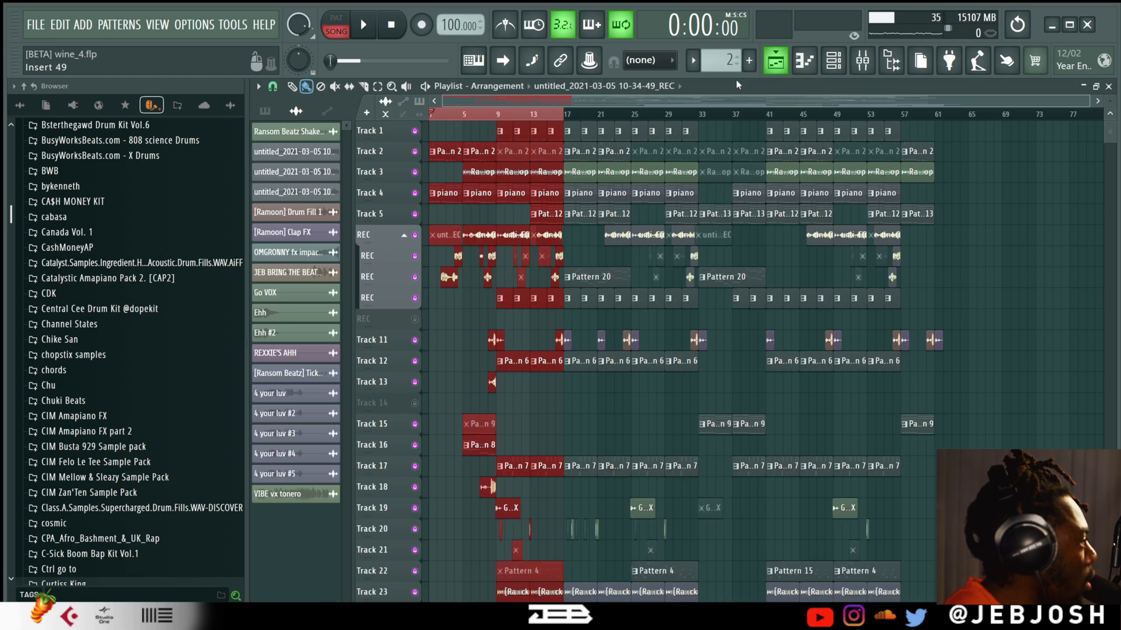
{"action": "key", "text": "space"}
{"action": "scroll", "coordinate": [472, 310], "scroll_direction": "down", "scroll_amount": 4}
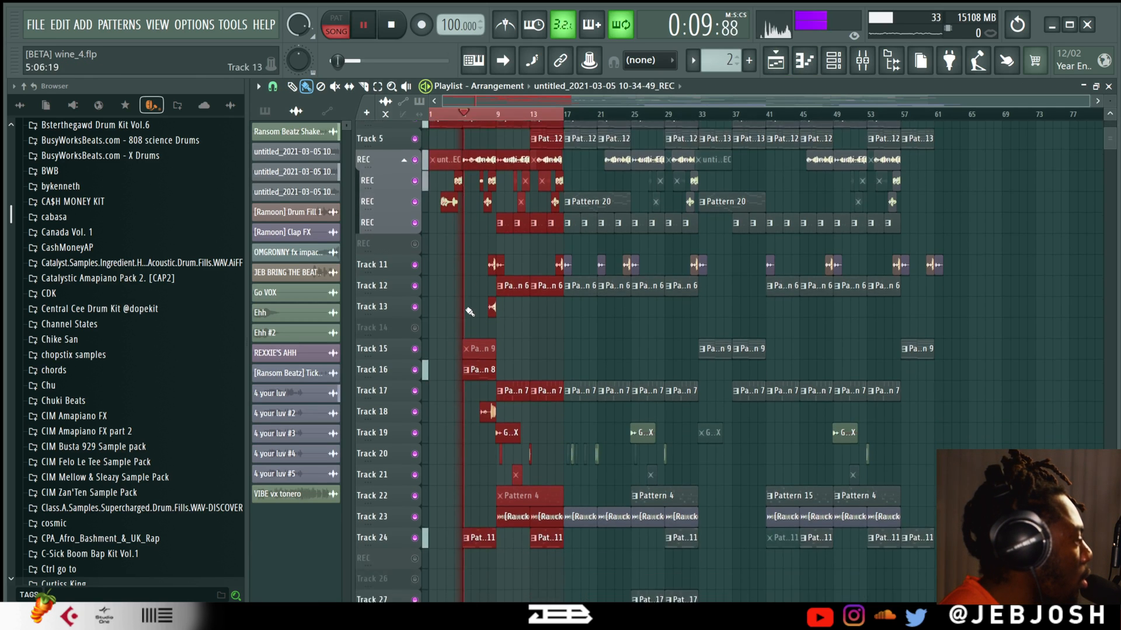
{"action": "scroll", "coordinate": [493, 348], "scroll_direction": "up", "scroll_amount": 2}
{"action": "scroll", "coordinate": [494, 348], "scroll_direction": "down", "scroll_amount": 2}
{"action": "scroll", "coordinate": [495, 347], "scroll_direction": "down", "scroll_amount": 3}
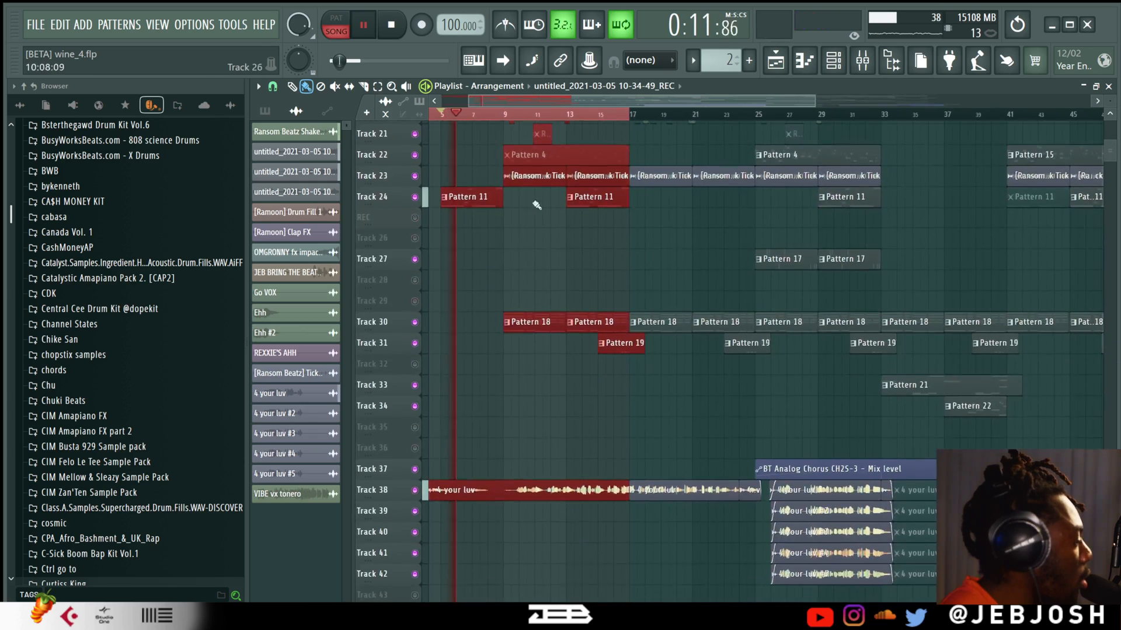
{"action": "left_click_drag", "start_coordinate": [541, 100], "coordinate": [503, 102]}
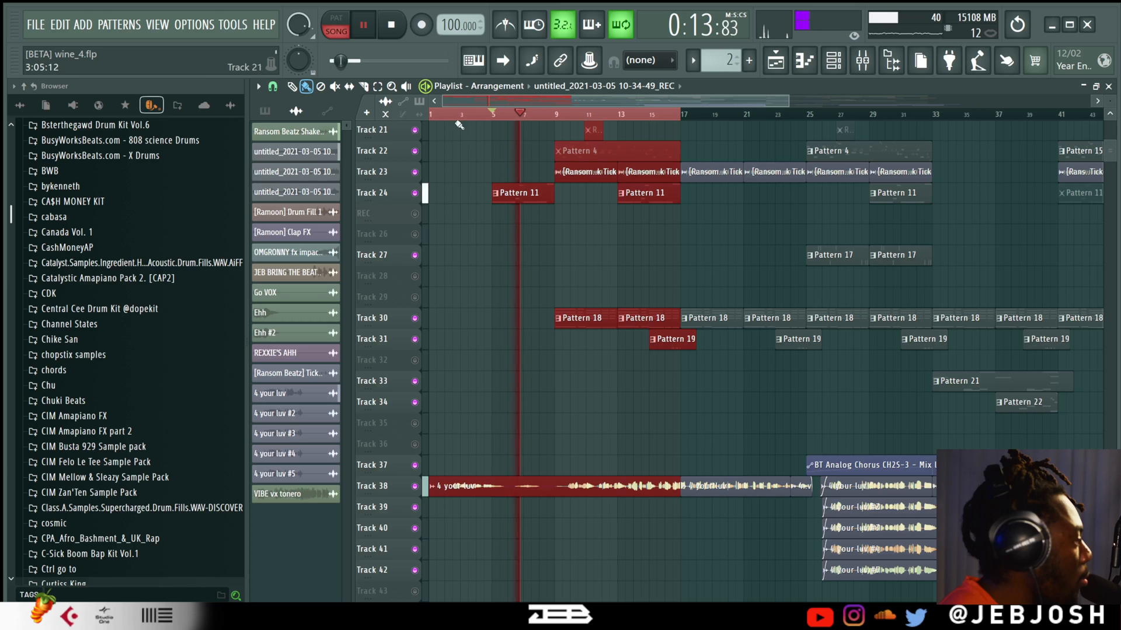
{"action": "left_click", "coordinate": [444, 115]}
{"action": "scroll", "coordinate": [566, 283], "scroll_direction": "up", "scroll_amount": 2}
{"action": "scroll", "coordinate": [569, 287], "scroll_direction": "down", "scroll_amount": 4}
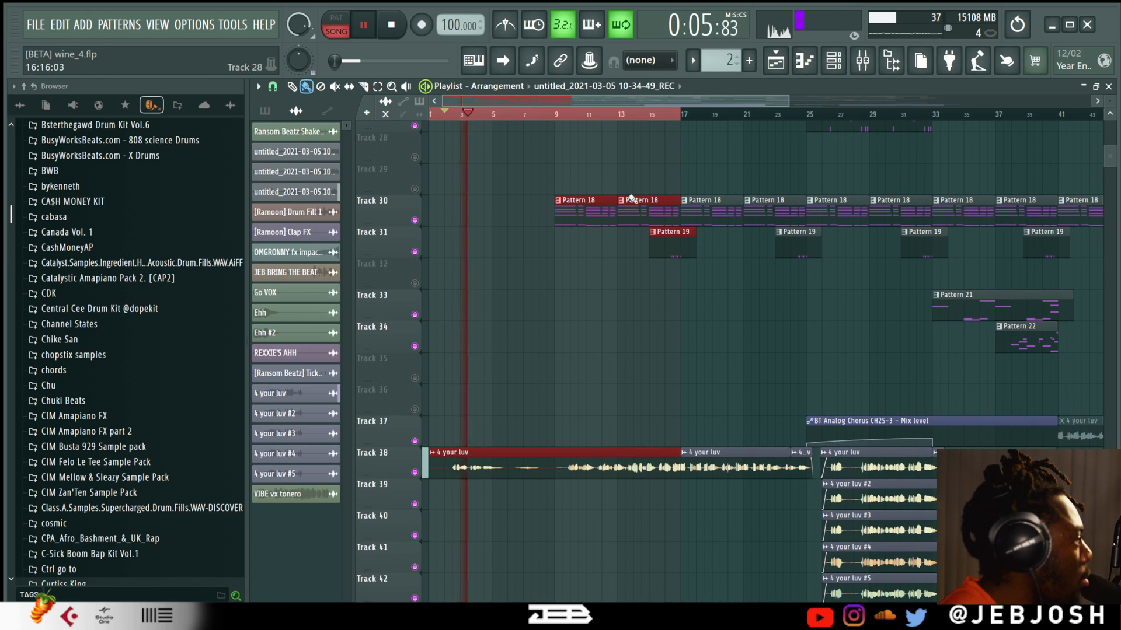
{"action": "scroll", "coordinate": [501, 179], "scroll_direction": "up", "scroll_amount": 18}
{"action": "scroll", "coordinate": [500, 180], "scroll_direction": "up", "scroll_amount": 3}
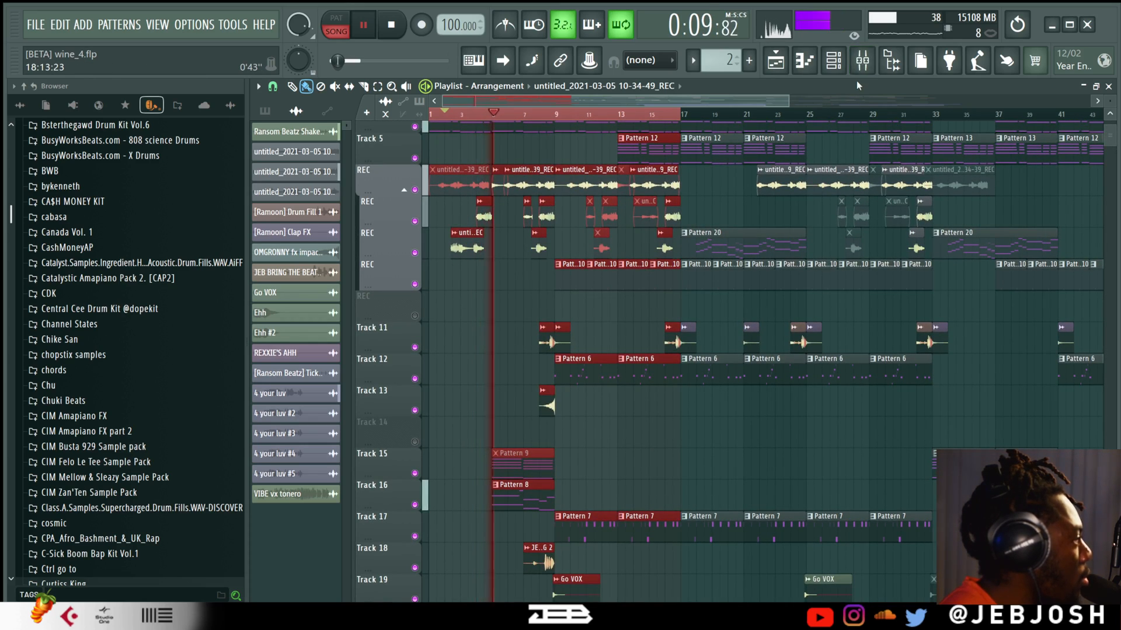
{"action": "key", "text": "space"}
Enable Auto-Tune EFX on 4 your luv and set its retune speed to 16 and humanize to 54 during playback.
{"action": "left_click", "coordinate": [862, 65]}
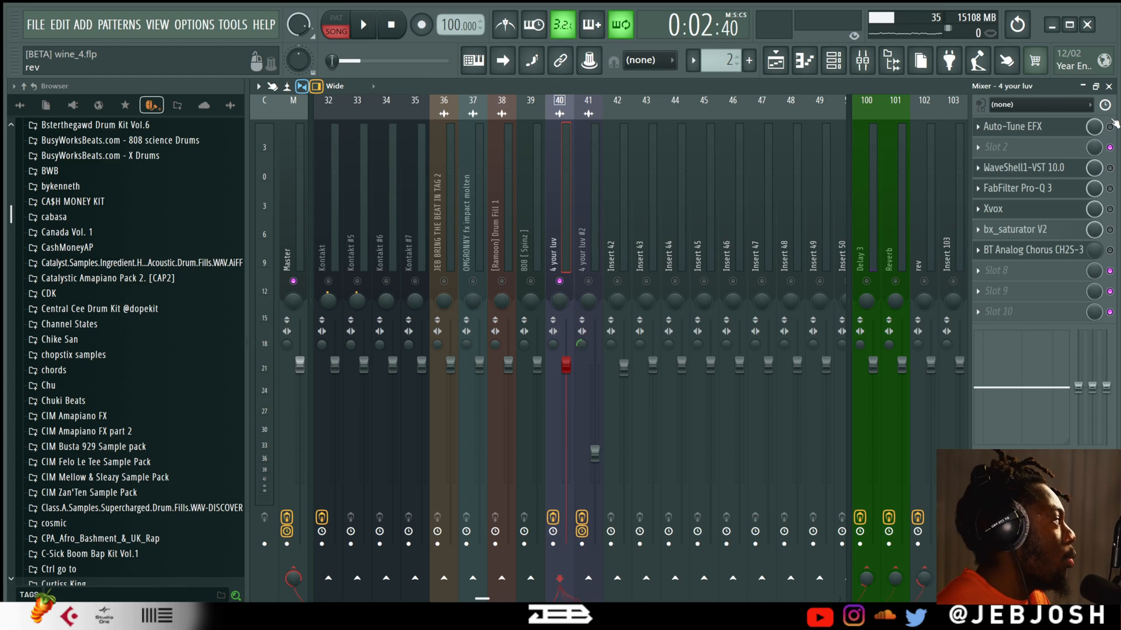
{"action": "left_click", "coordinate": [1016, 126]}
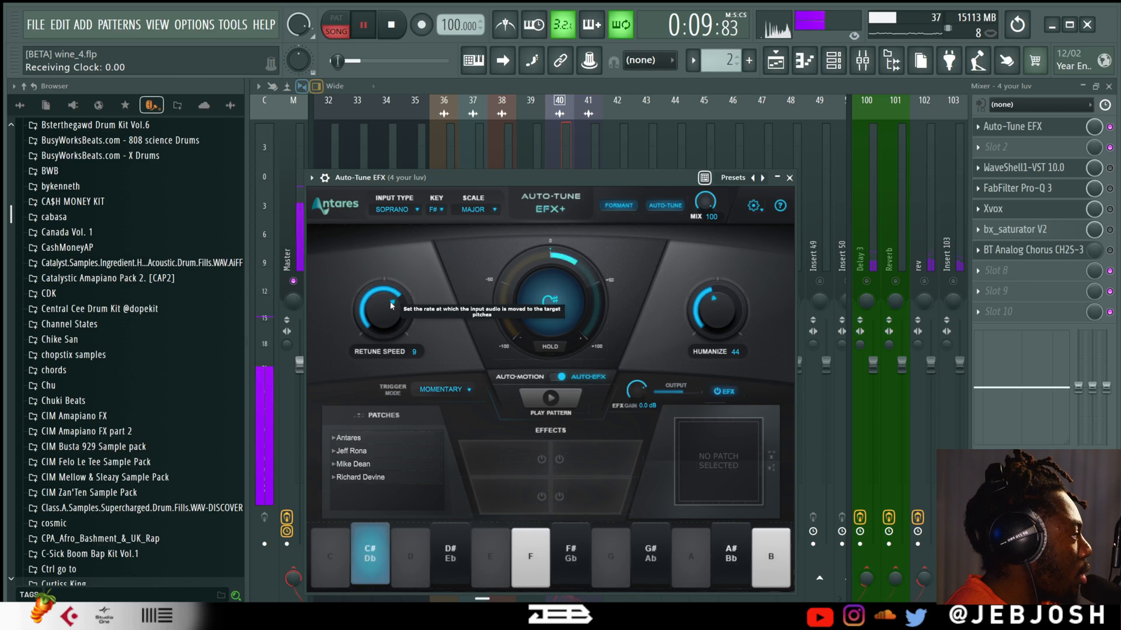
{"action": "left_click", "coordinate": [391, 26]}
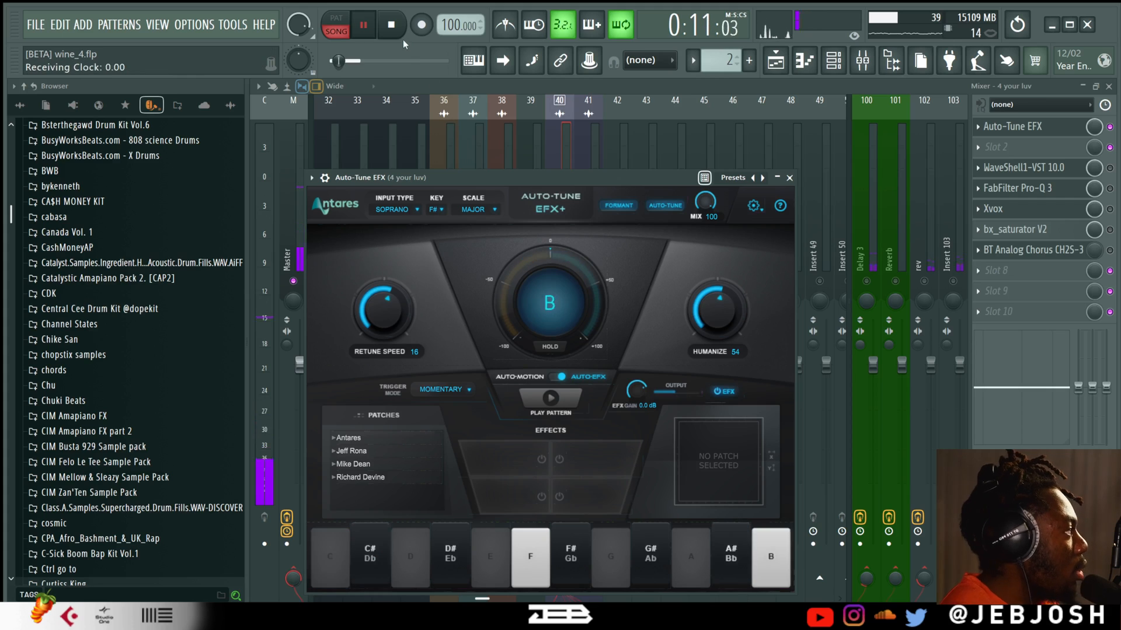
{"action": "left_click", "coordinate": [401, 33]}
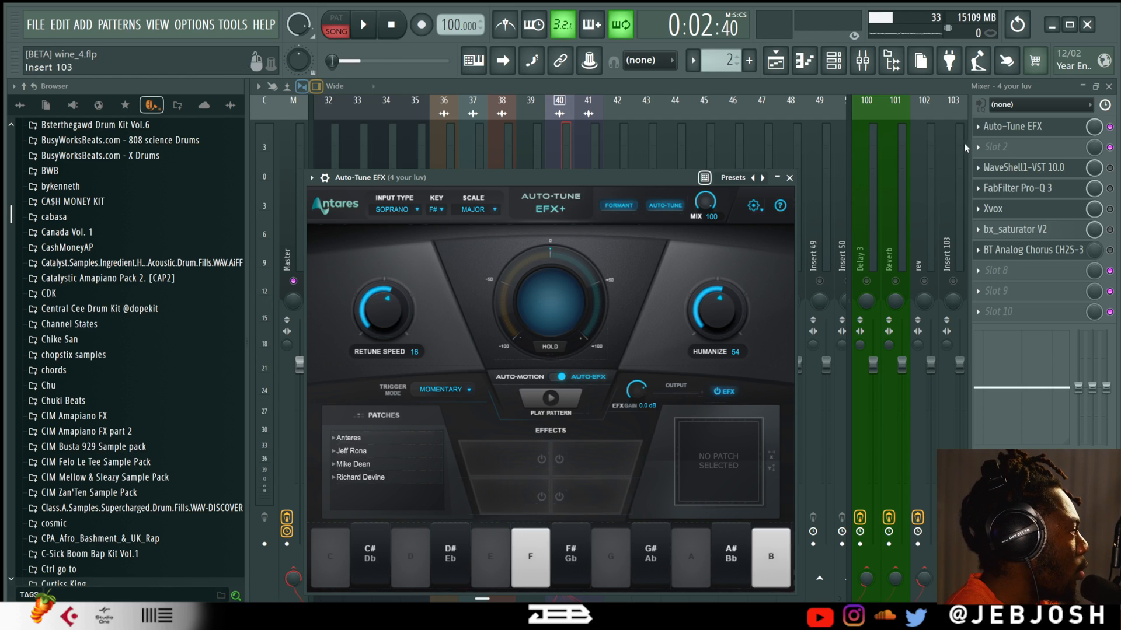
{"action": "left_click", "coordinate": [996, 147]}
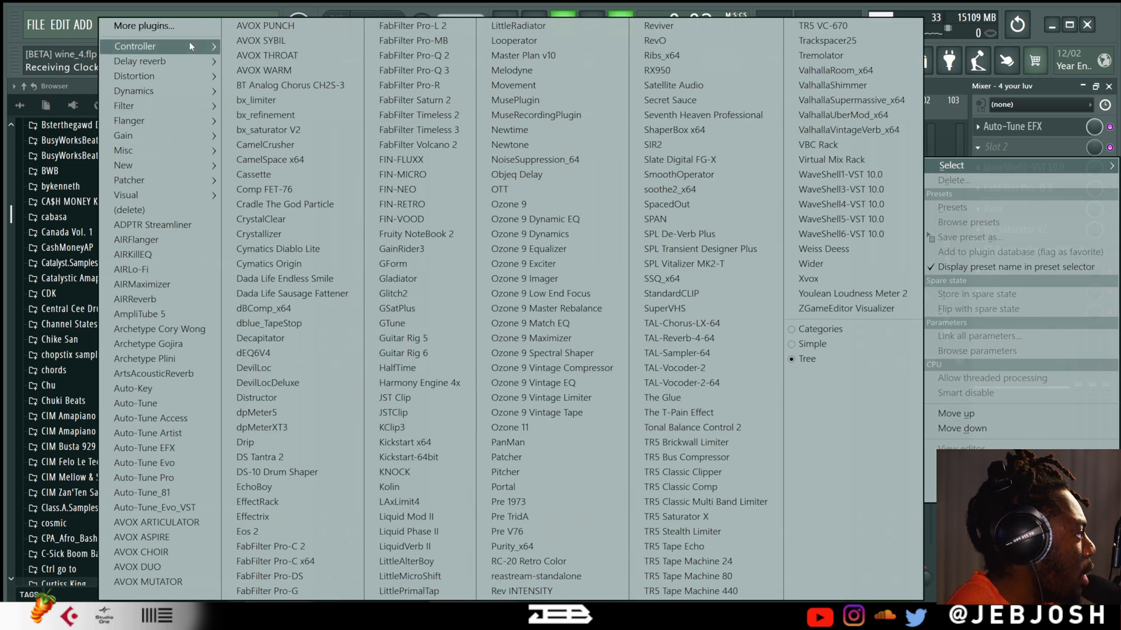
{"action": "mouse_move", "coordinate": [189, 45]}
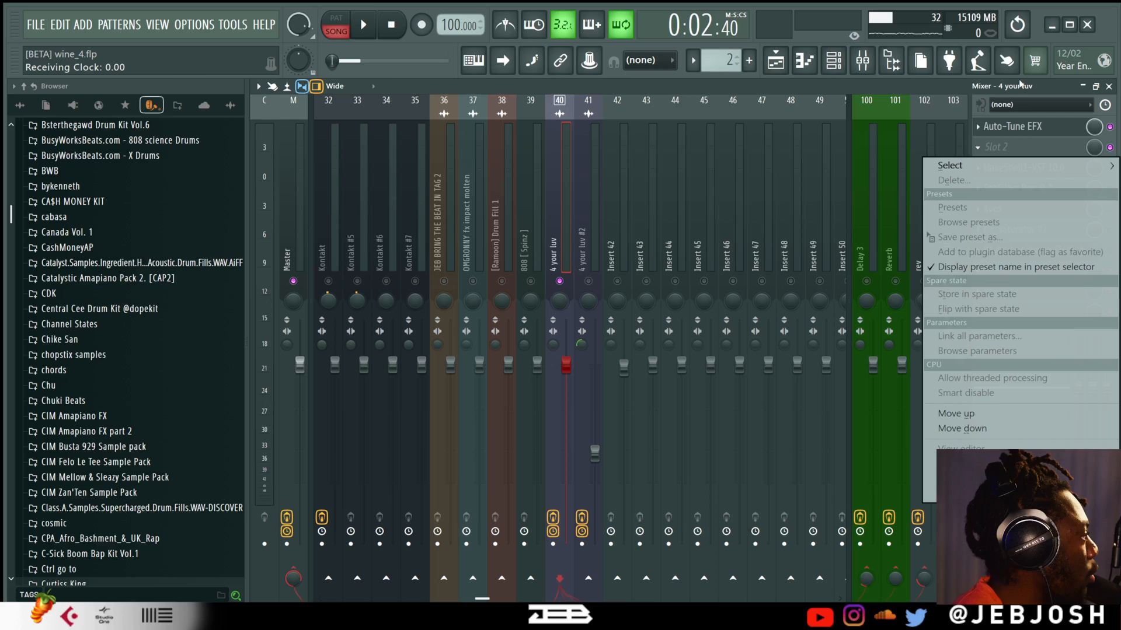
{"action": "left_click", "coordinate": [1022, 85]}
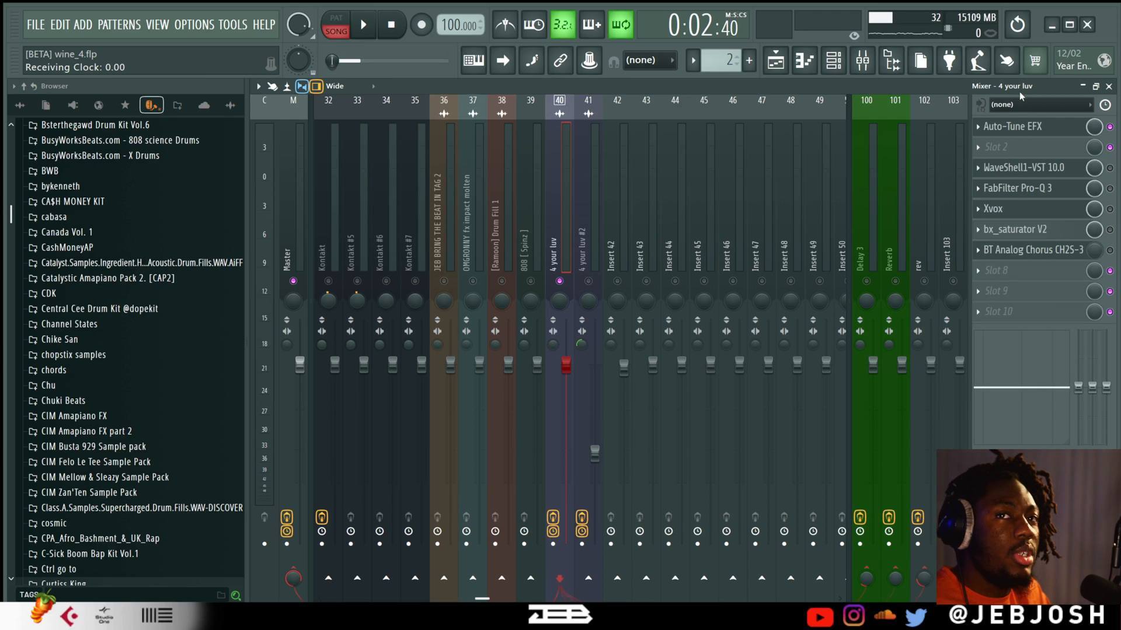
Open Auto-Tune EFX on the 4 your luv channel and set its retune speed to 14.
{"action": "left_click", "coordinate": [1027, 127]}
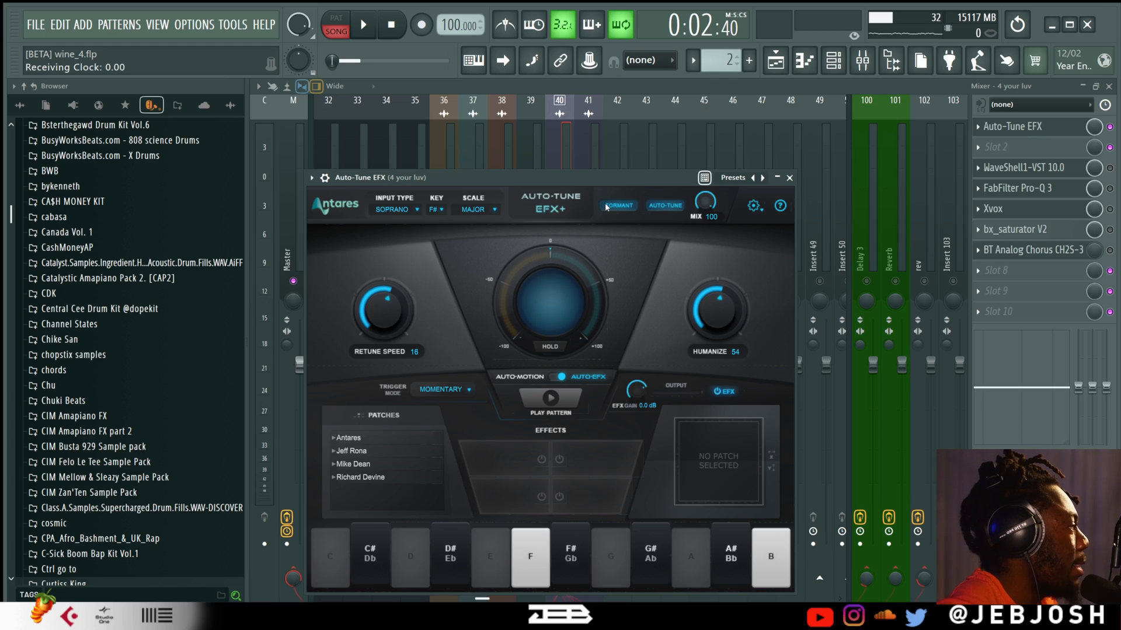
{"action": "left_click_drag", "start_coordinate": [393, 314], "coordinate": [392, 312]}
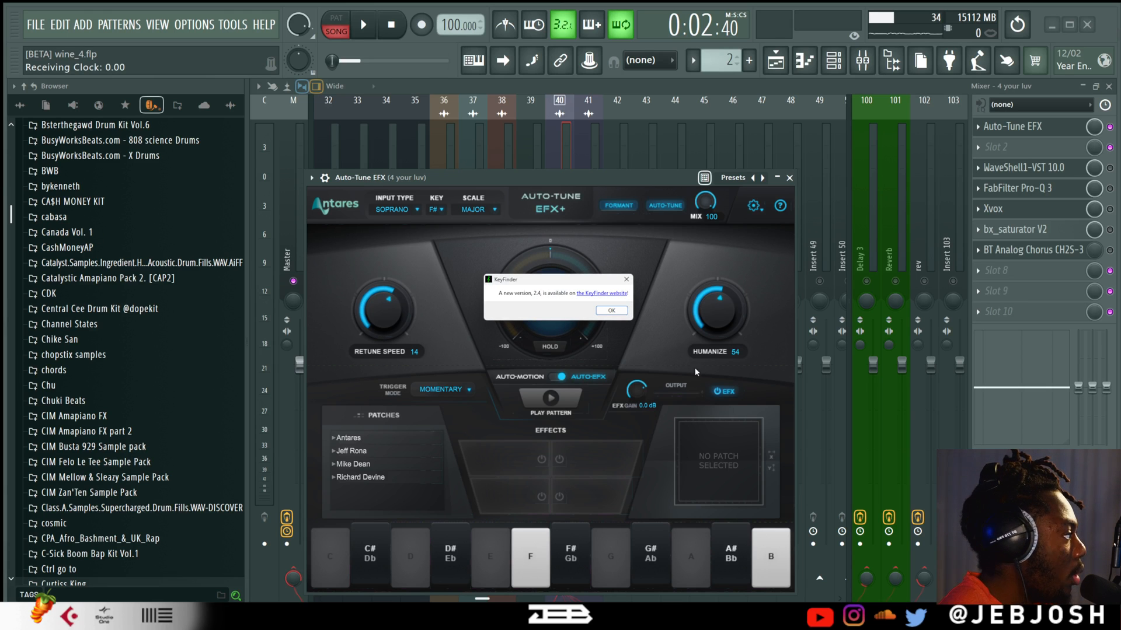
Show the KeyFinder window and review the major and minor scale notes in SCALES2.txt in Notepad, finishing with both windows minimized.
{"action": "key", "text": "Return"}
{"action": "left_click_drag", "start_coordinate": [239, 131], "coordinate": [518, 95]}
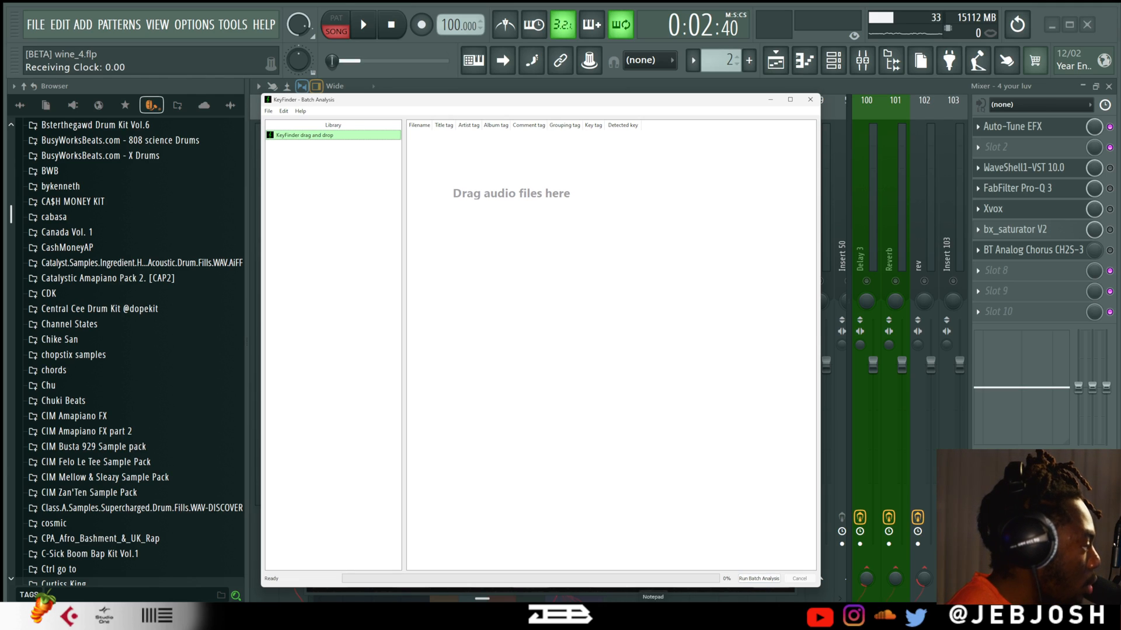
{"action": "right_click", "coordinate": [652, 617]}
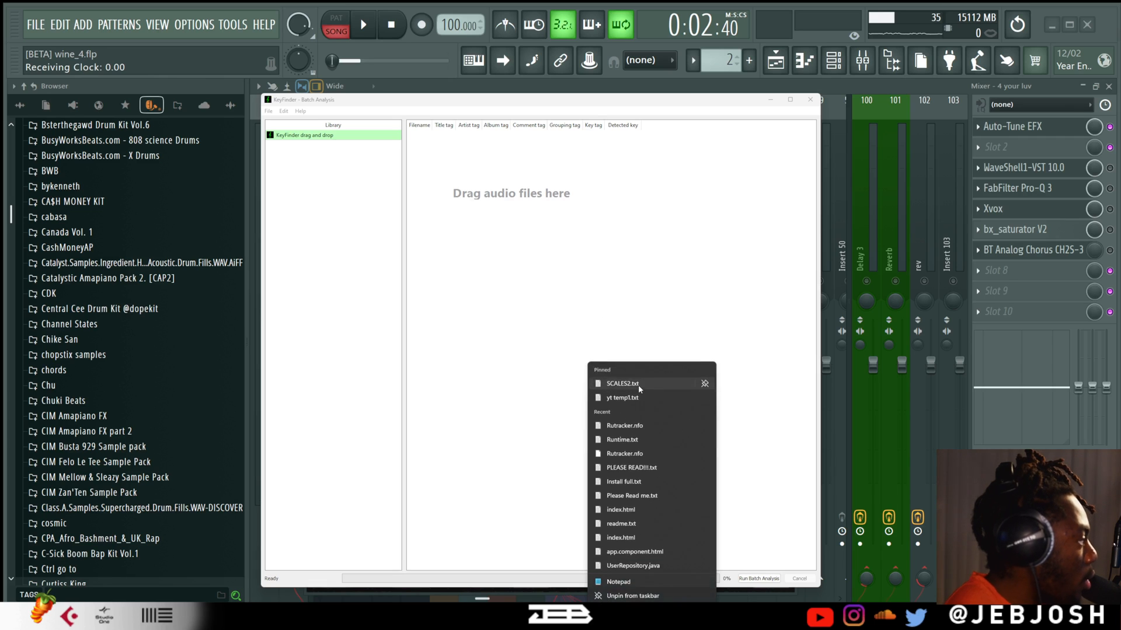
{"action": "left_click", "coordinate": [638, 385]}
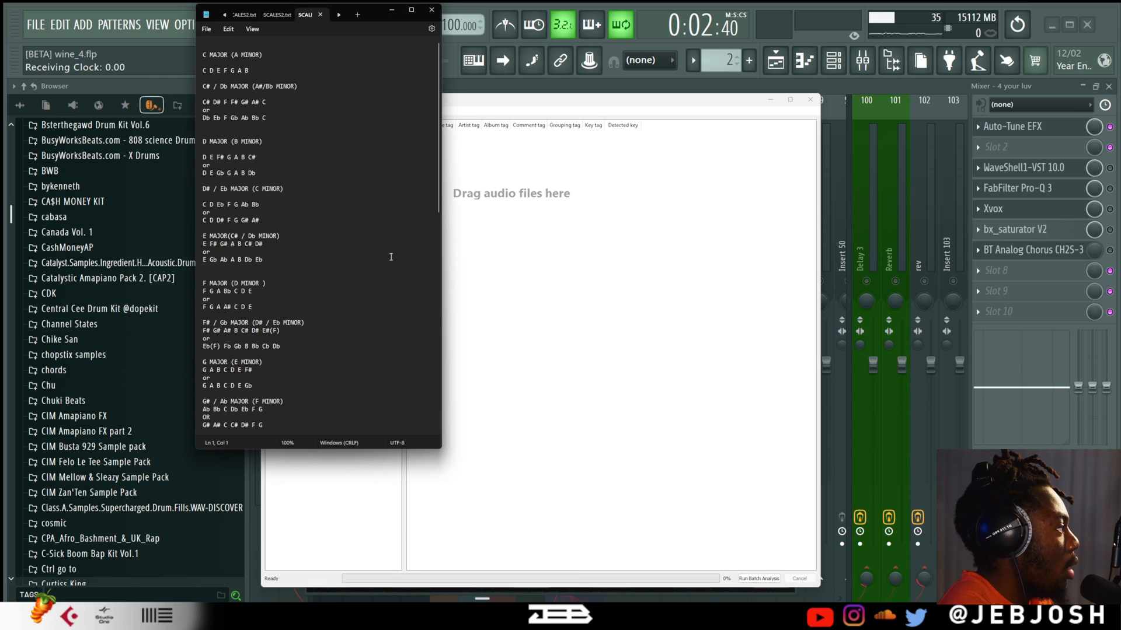
{"action": "scroll", "coordinate": [274, 315], "scroll_direction": "down", "scroll_amount": 4}
{"action": "scroll", "coordinate": [284, 330], "scroll_direction": "up", "scroll_amount": 4}
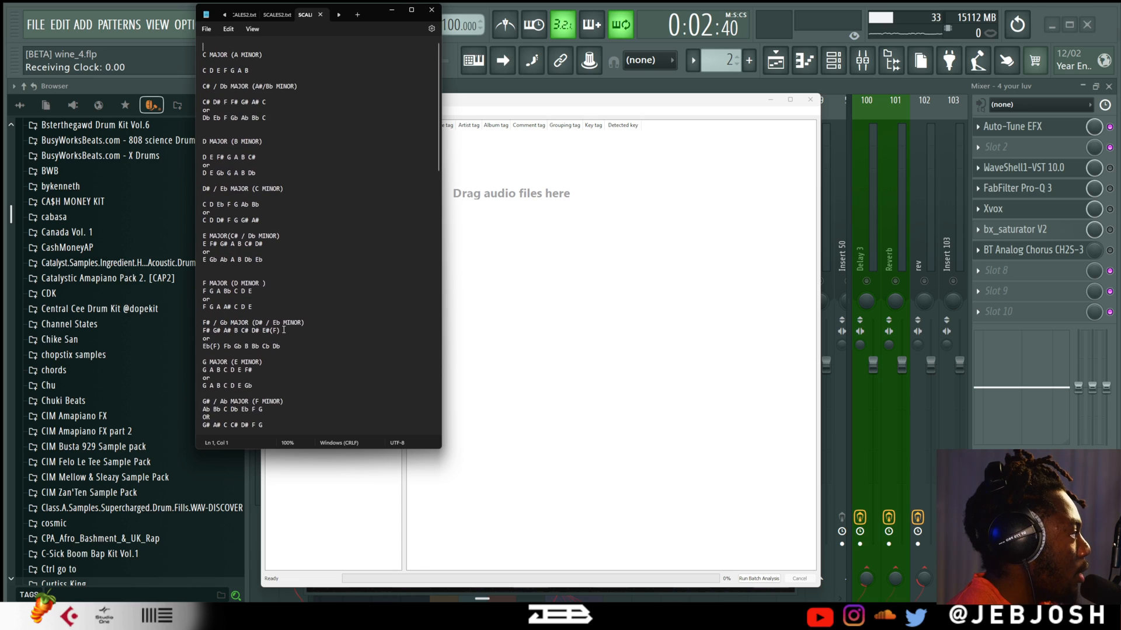
{"action": "scroll", "coordinate": [284, 328], "scroll_direction": "down", "scroll_amount": 5}
{"action": "scroll", "coordinate": [286, 328], "scroll_direction": "up", "scroll_amount": 5}
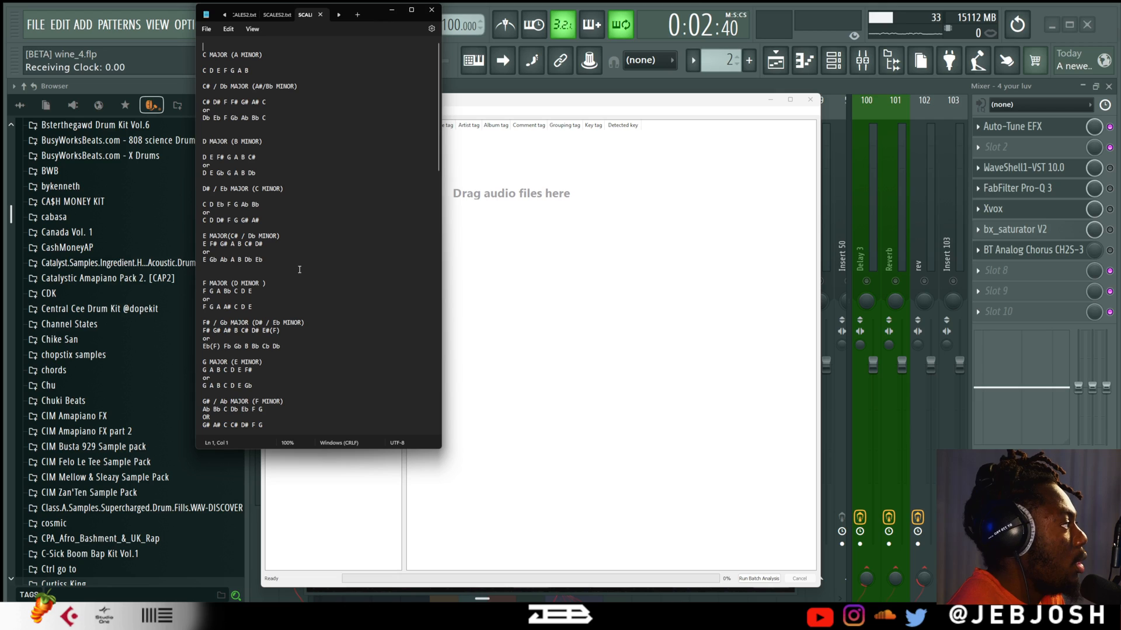
{"action": "left_click", "coordinate": [391, 11]}
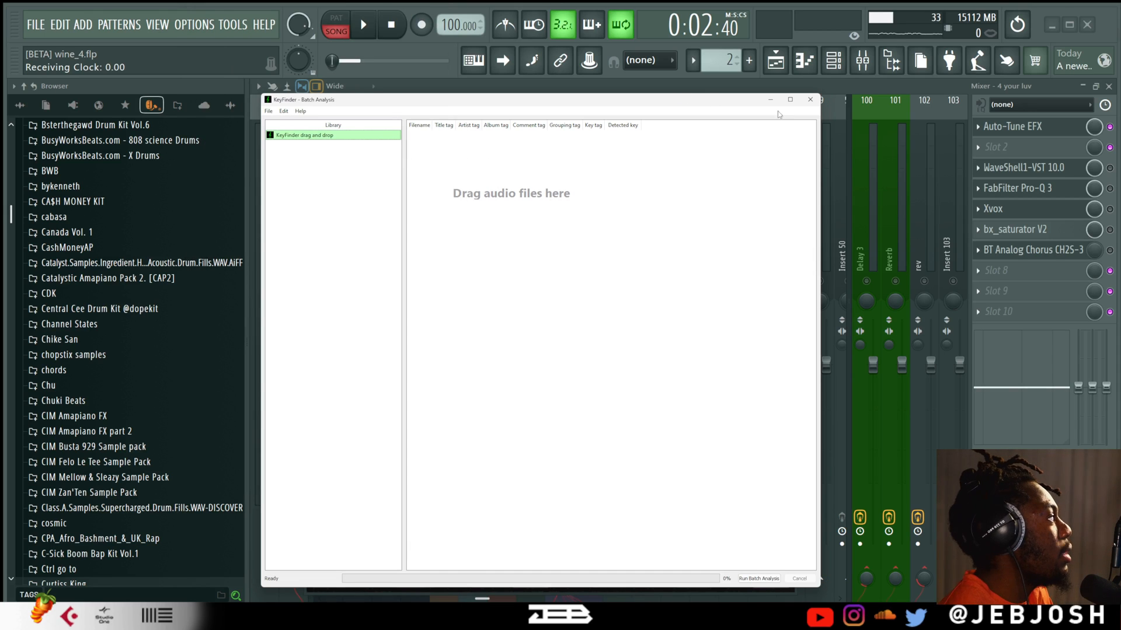
{"action": "left_click", "coordinate": [772, 100]}
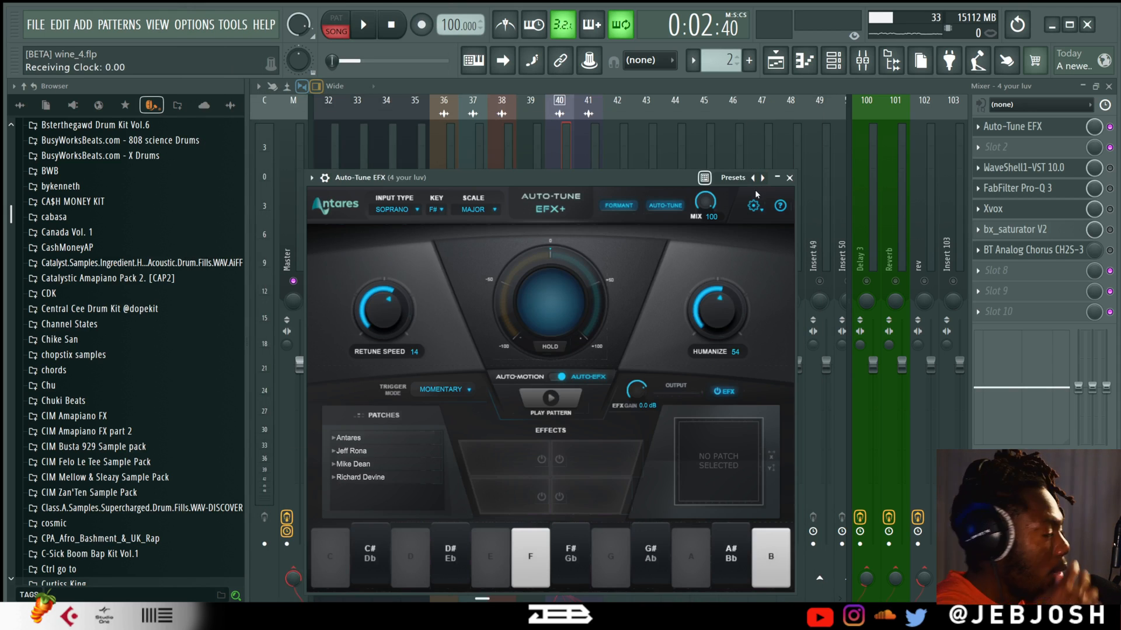
Play the vocal through Auto-Tune EFX, stop playback, and close the plugin window.
{"action": "key", "text": "space"}
{"action": "left_click", "coordinate": [786, 67]}
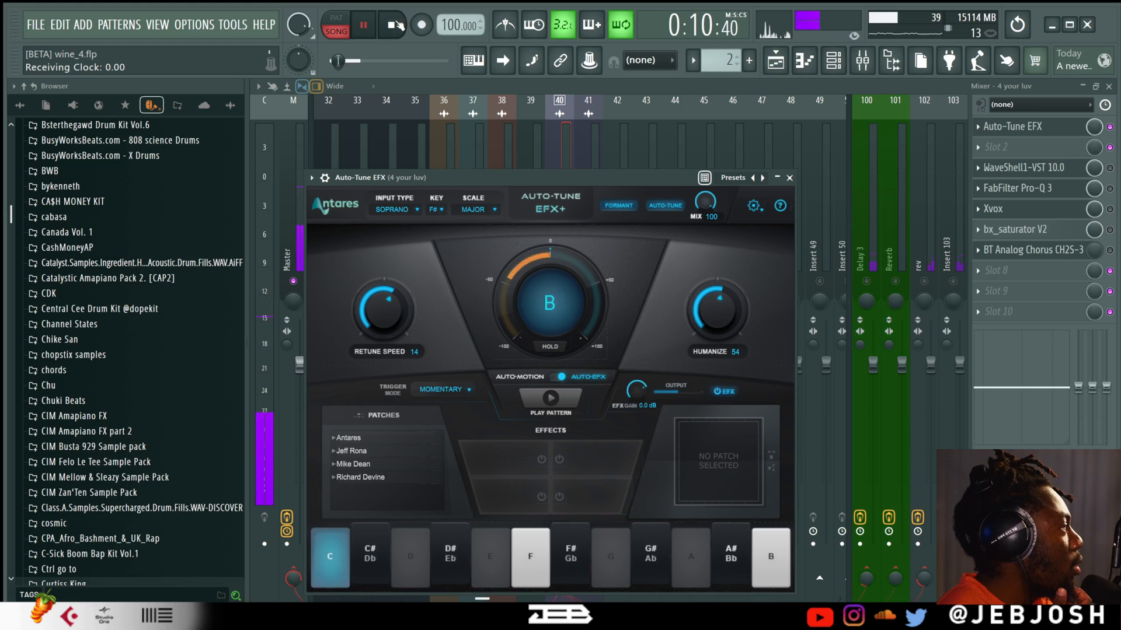
{"action": "key", "text": "space"}
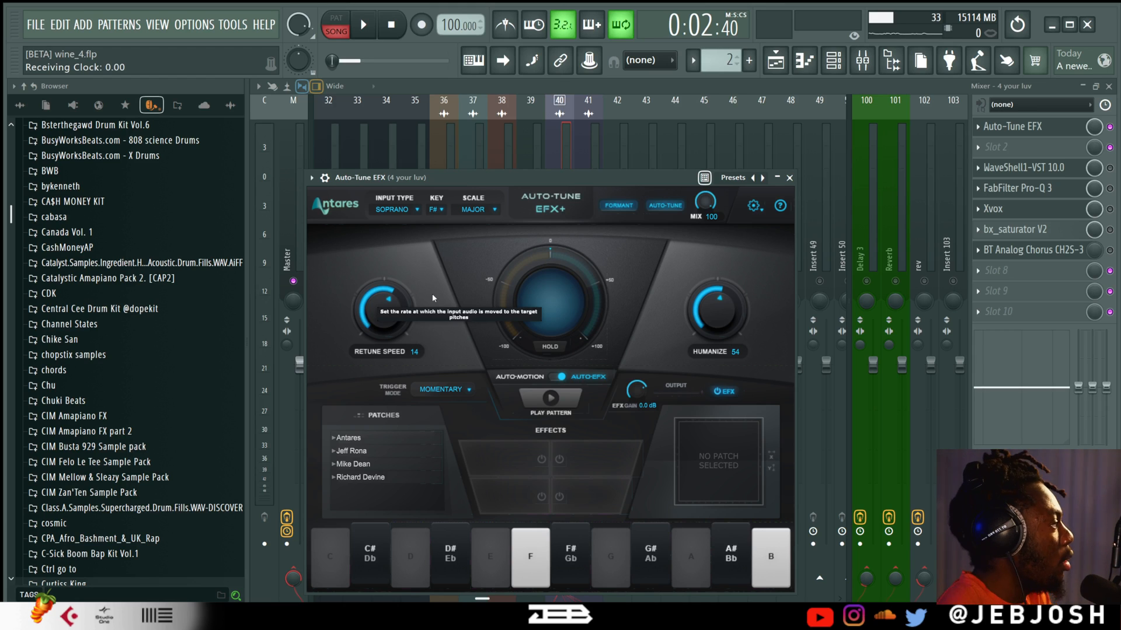
{"action": "left_click", "coordinate": [789, 178]}
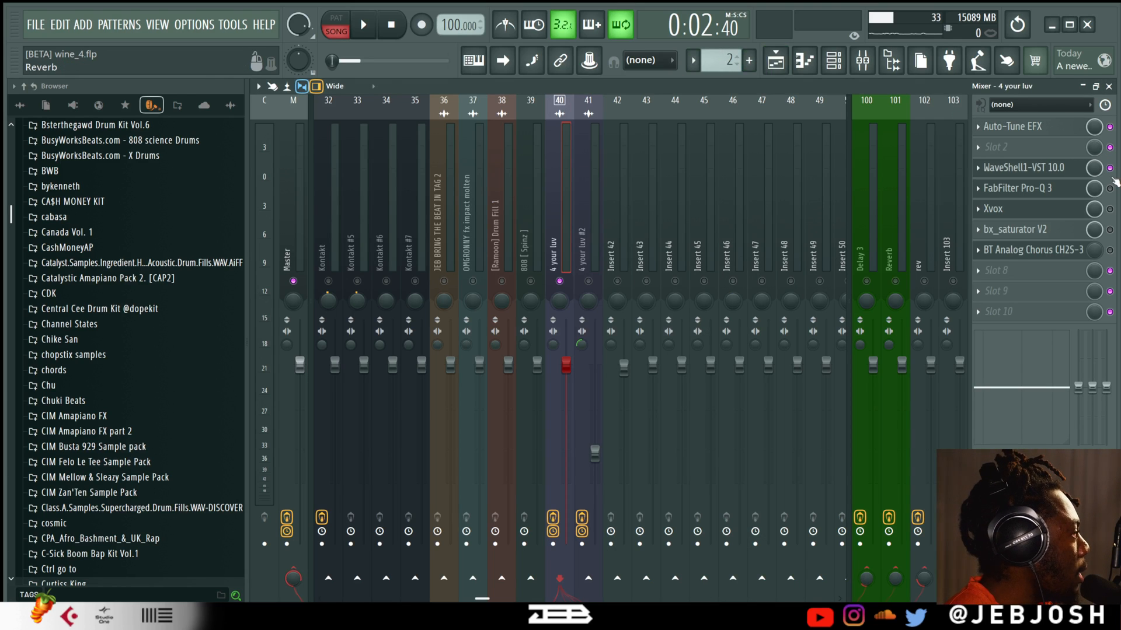
Bring the 4 your luv clip on Track 38 into view in the playlist, start playback, and watch the mixer levels.
{"action": "left_click", "coordinate": [776, 60]}
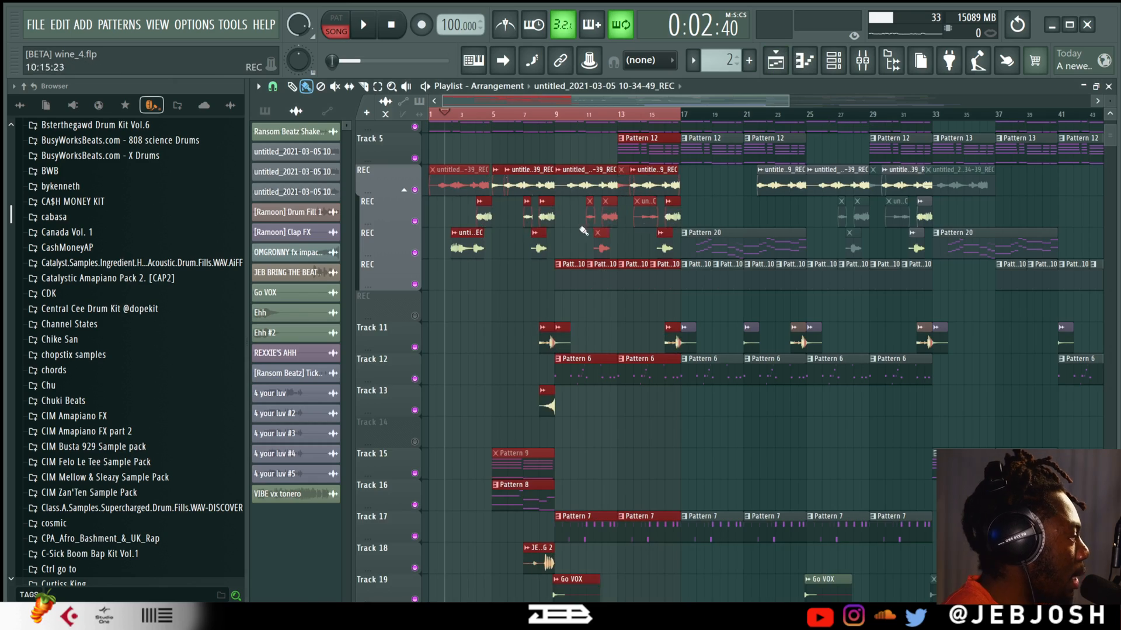
{"action": "scroll", "coordinate": [526, 266], "scroll_direction": "up", "scroll_amount": 3}
{"action": "scroll", "coordinate": [524, 268], "scroll_direction": "down", "scroll_amount": 10}
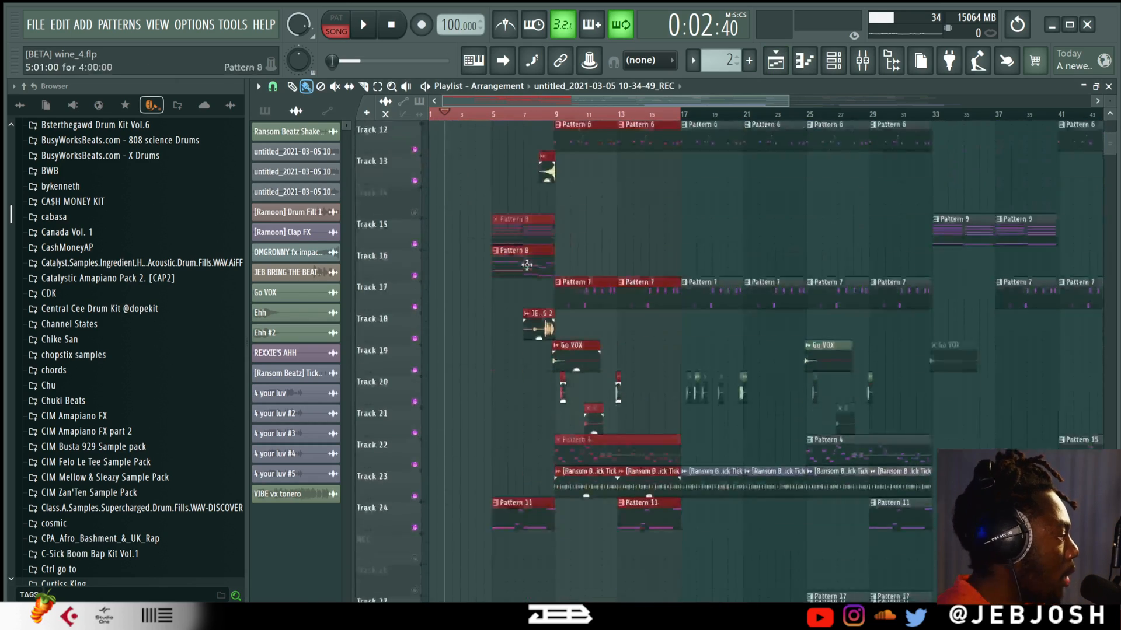
{"action": "scroll", "coordinate": [545, 236], "scroll_direction": "down", "scroll_amount": 1}
{"action": "key", "text": "space"}
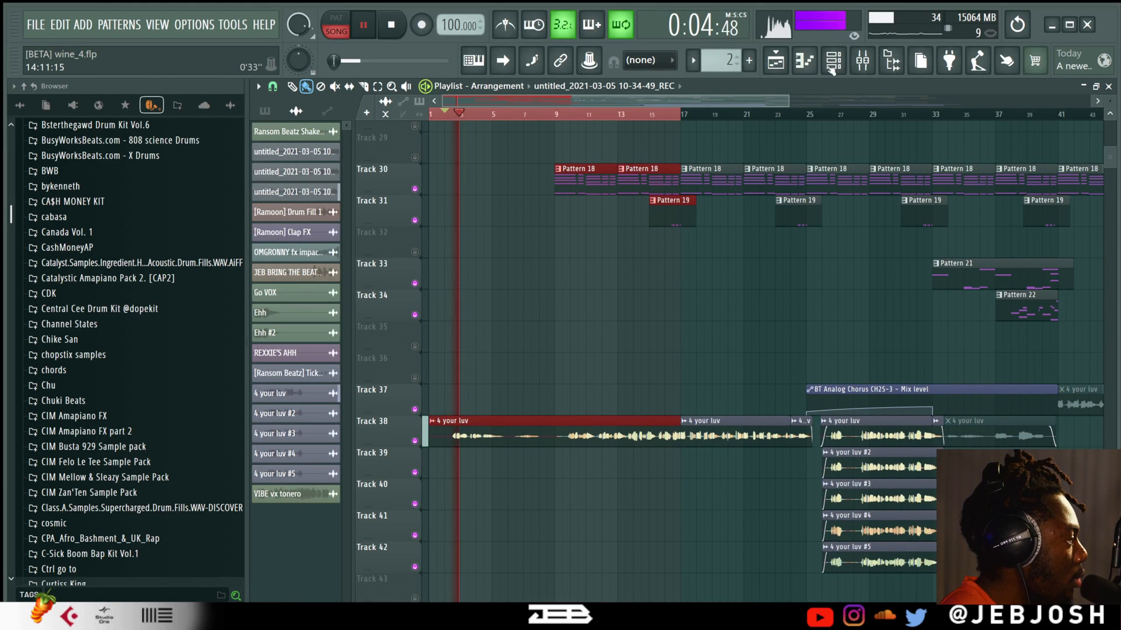
{"action": "key", "text": "F9"}
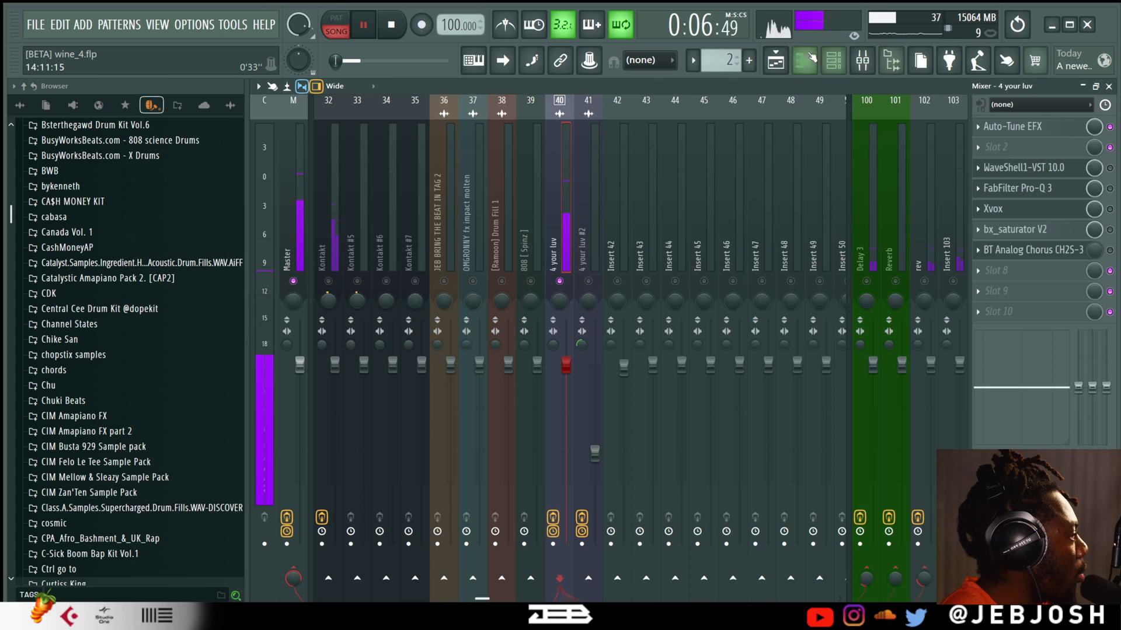
Restart playback from about bar 10 and examine the 4 your luv vocal waveform on Track 38 up close.
{"action": "key", "text": "F5"}
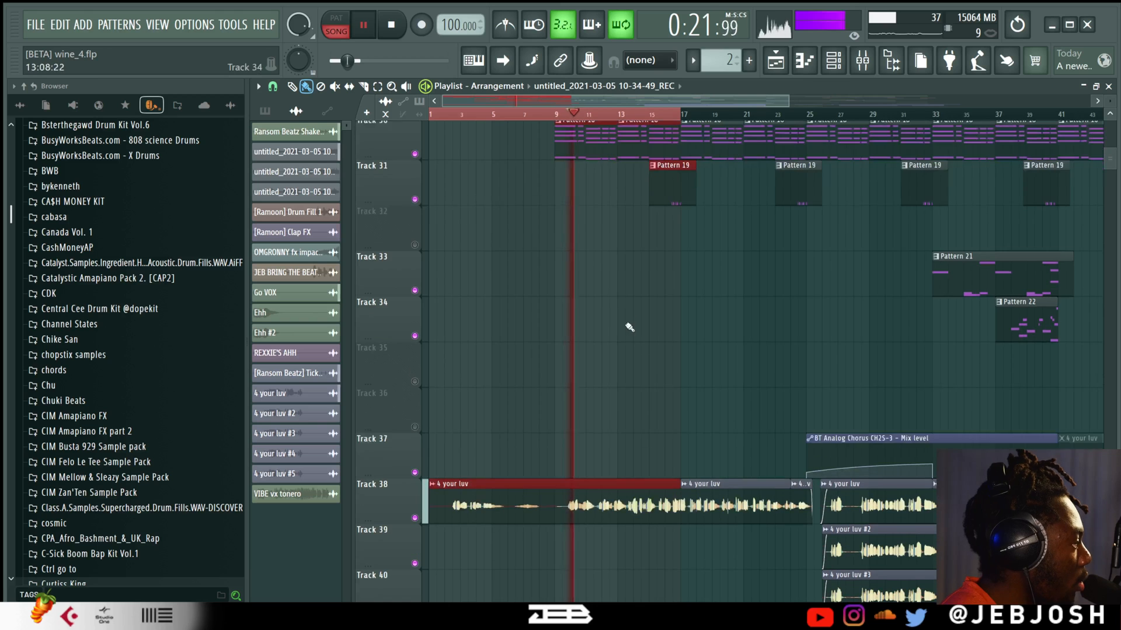
{"action": "scroll", "coordinate": [672, 420], "scroll_direction": "down", "scroll_amount": 1}
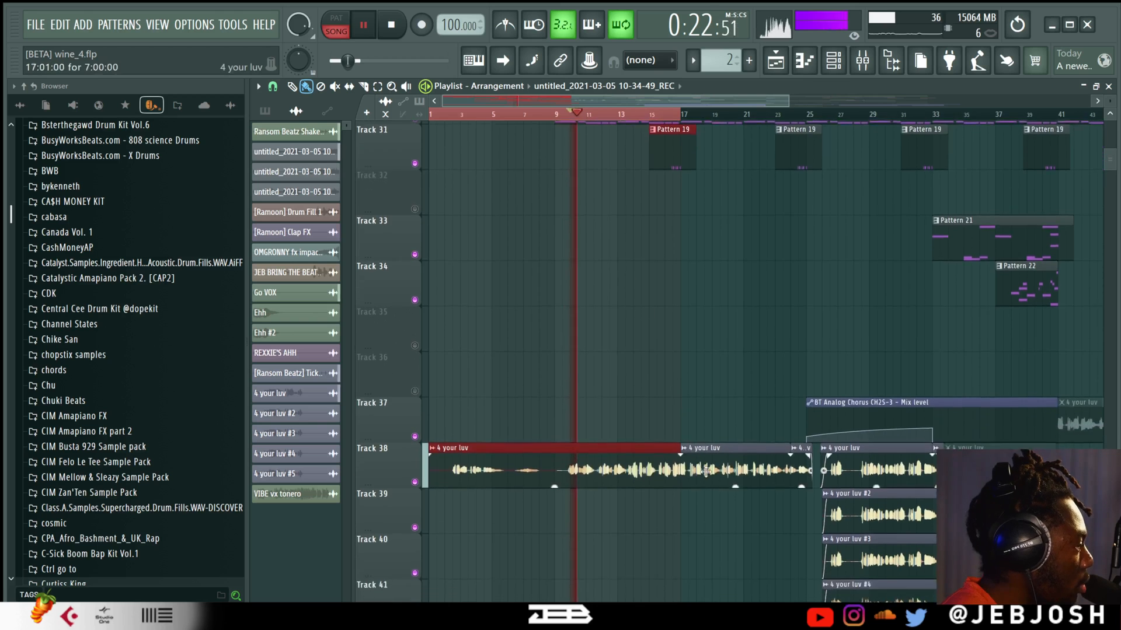
{"action": "scroll", "coordinate": [690, 467], "scroll_direction": "up", "scroll_amount": 5}
{"action": "scroll", "coordinate": [618, 490], "scroll_direction": "down", "scroll_amount": 4}
{"action": "scroll", "coordinate": [645, 431], "scroll_direction": "up", "scroll_amount": 1}
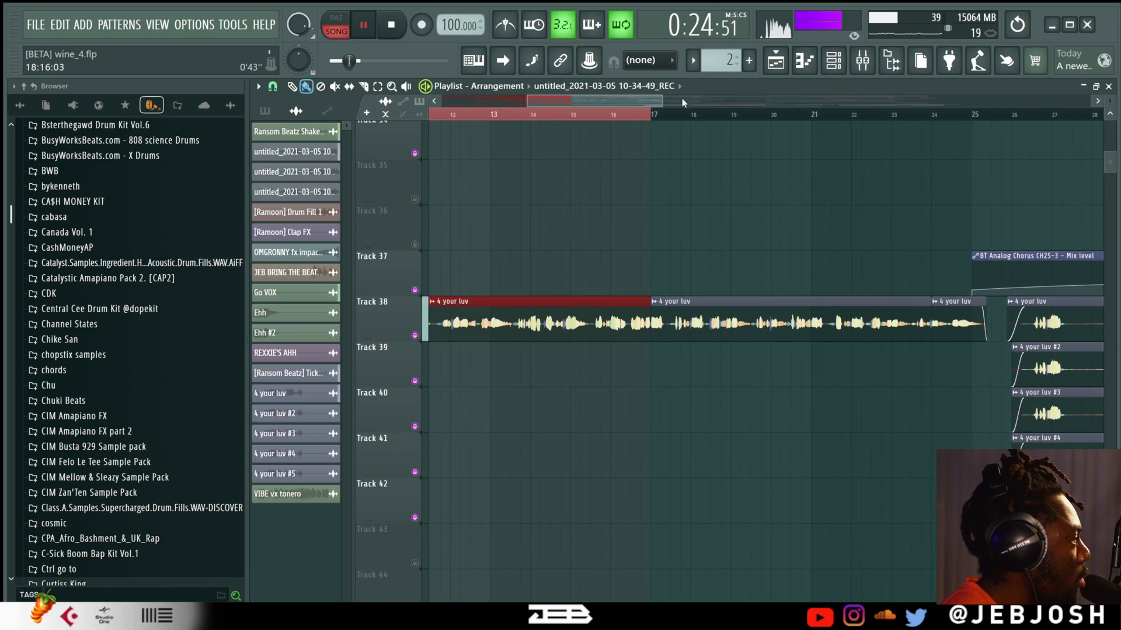
{"action": "left_click_drag", "start_coordinate": [649, 100], "coordinate": [631, 100]}
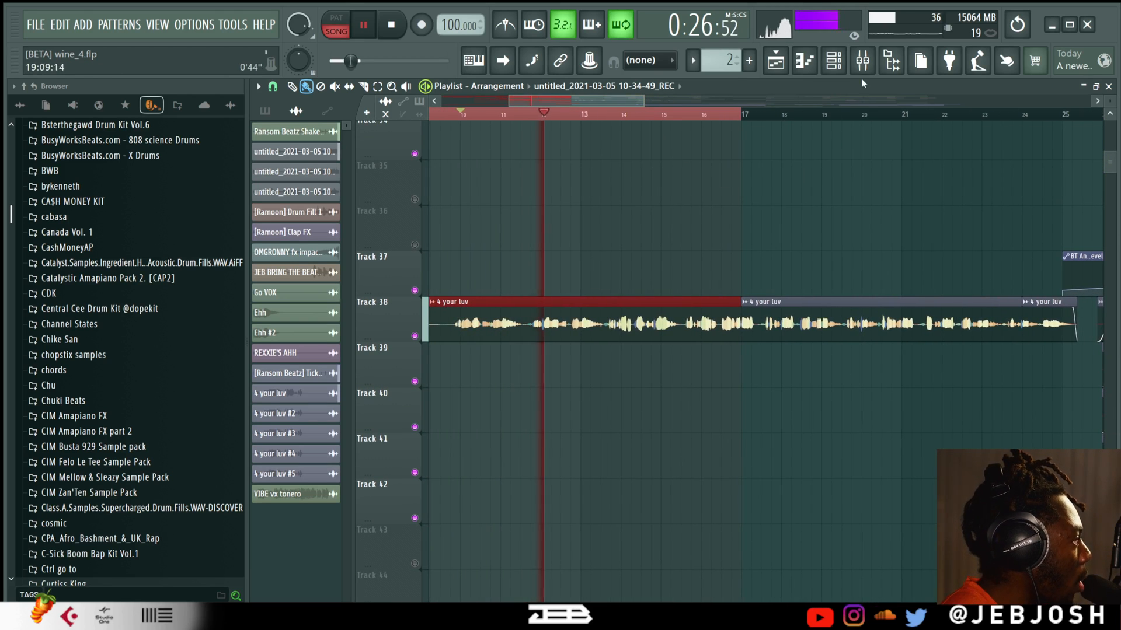
Replay the vocal from about bar 10 while watching its mixer level, with the WaveShell1-VST 10.0 slot switched on by the end.
{"action": "key", "text": "space"}
{"action": "key", "text": "F9"}
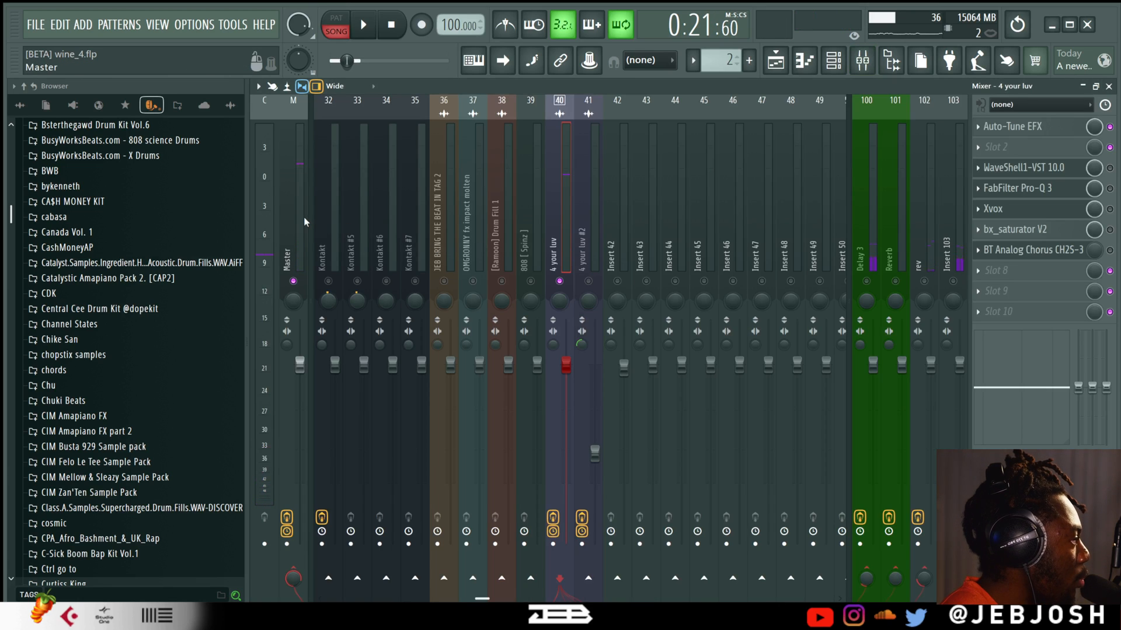
{"action": "key", "text": "space"}
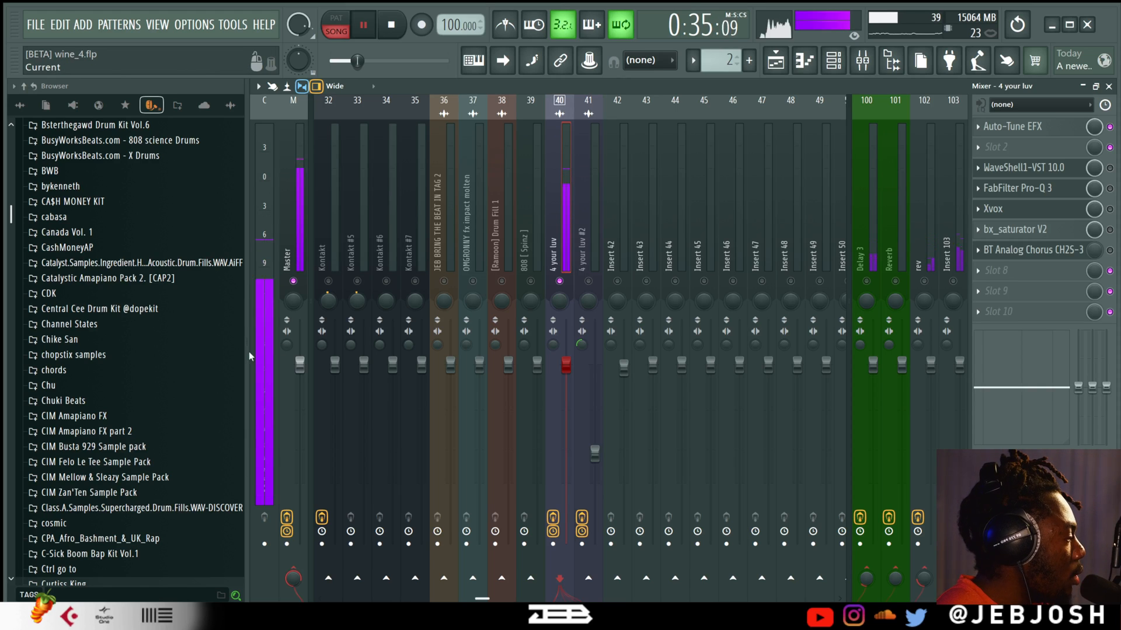
{"action": "key", "text": "space"}
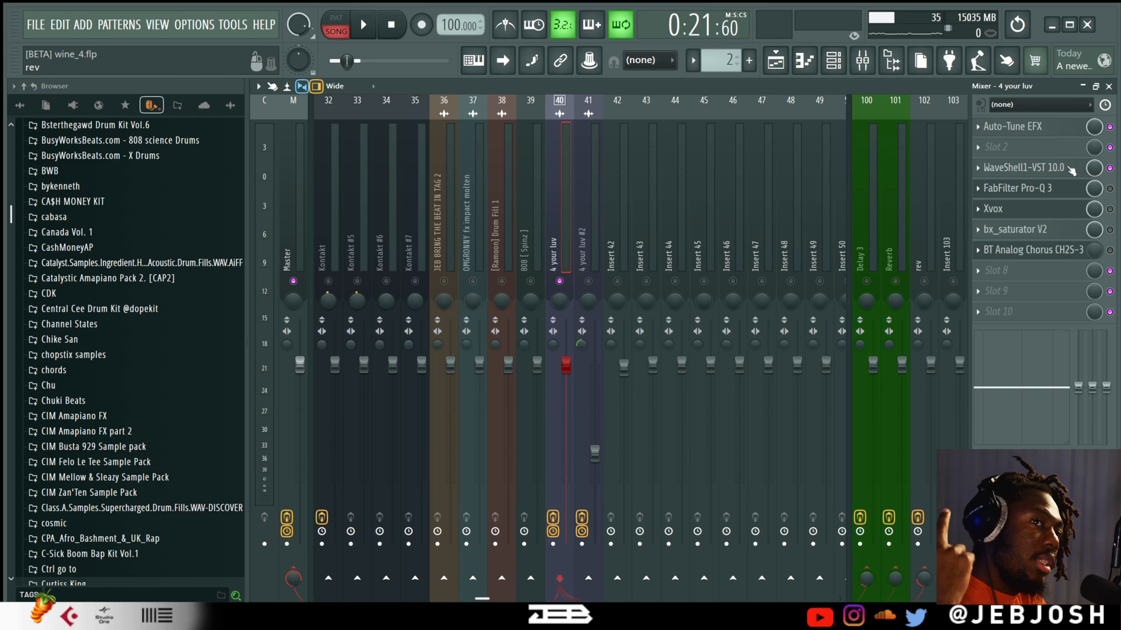
Open the CLA-2A compressor in the WaveShell1-VST 10.0 slot, play the vocal through it, and stop playback.
{"action": "left_click", "coordinate": [1072, 170]}
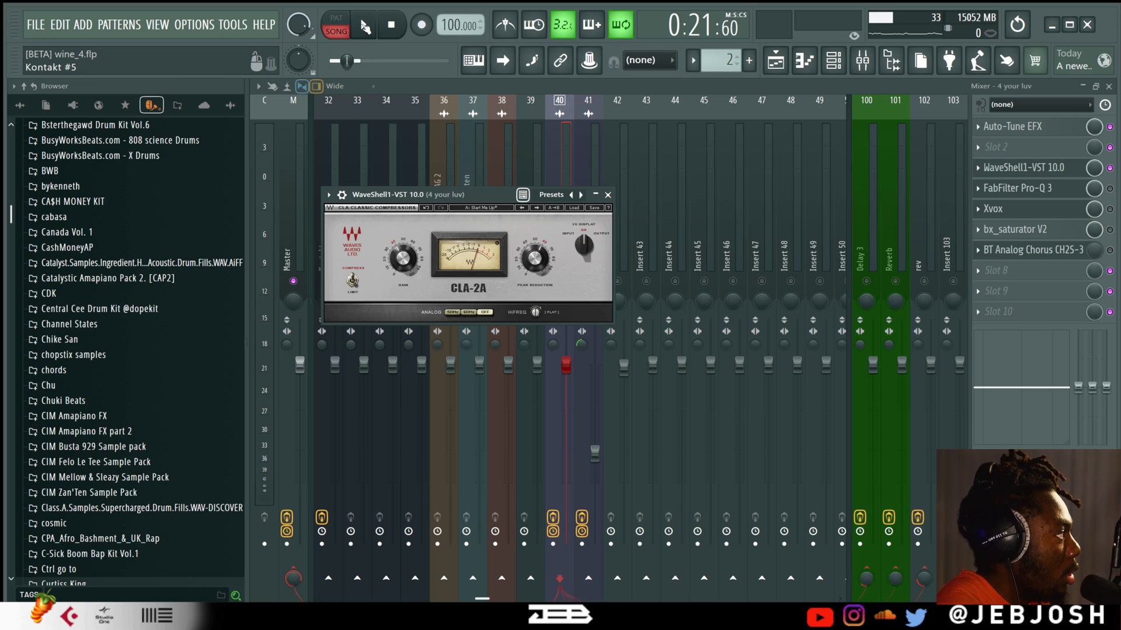
{"action": "left_click", "coordinate": [364, 26]}
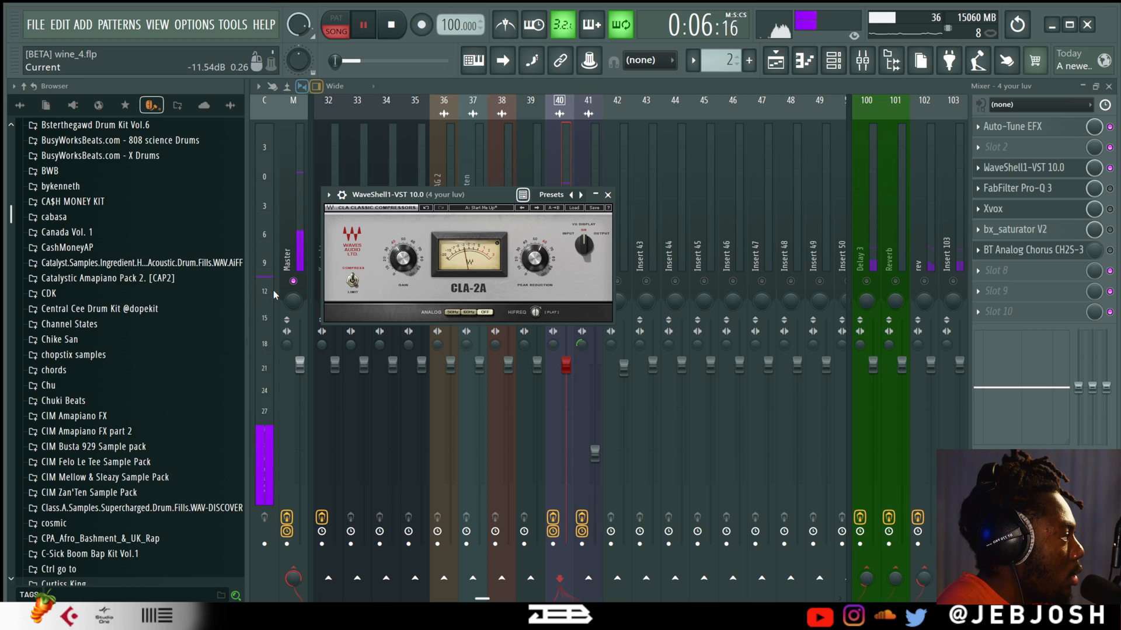
{"action": "key", "text": "space"}
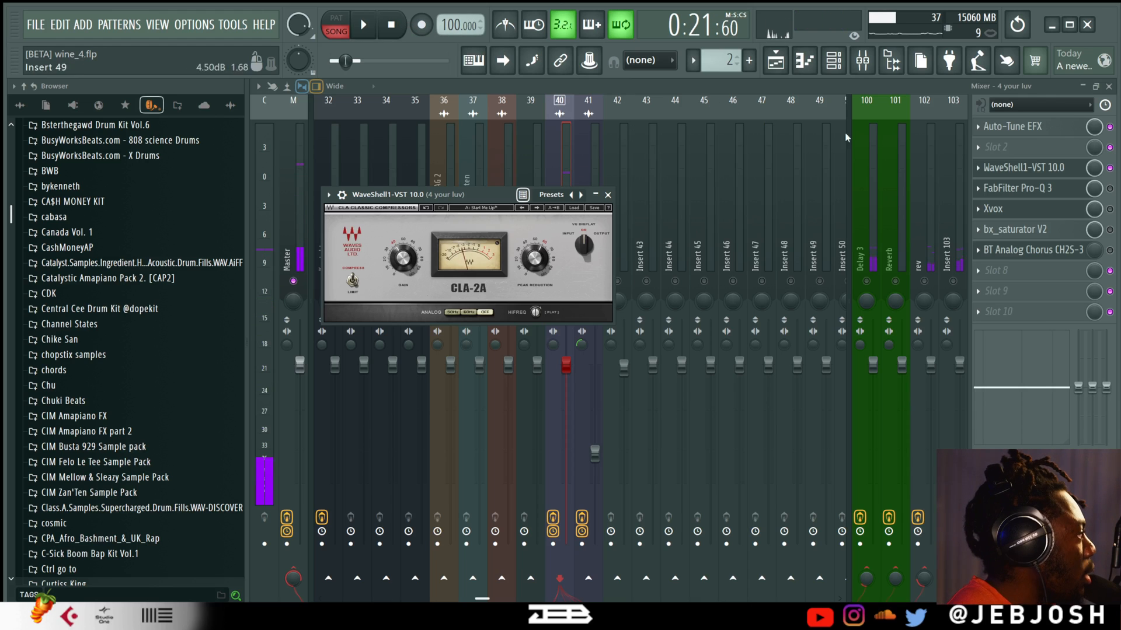
Enable FabFilter Pro-Q 3 on 4 your luv, open it fully in view, and play the vocal briefly to see its spectrum.
{"action": "left_click", "coordinate": [1110, 188]}
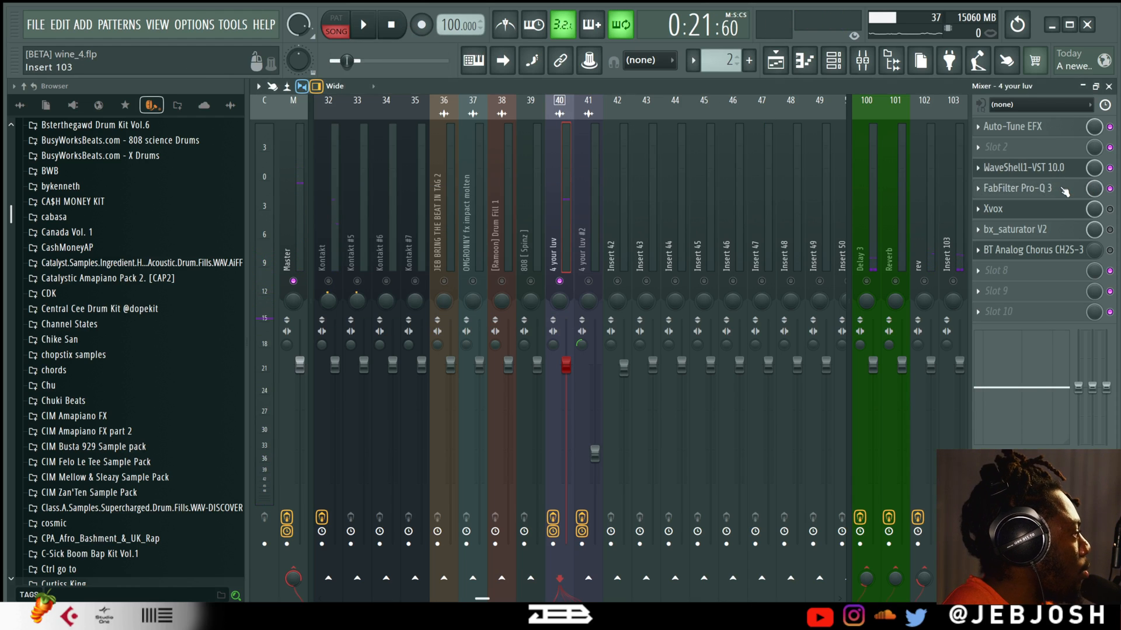
{"action": "left_click", "coordinate": [1063, 189]}
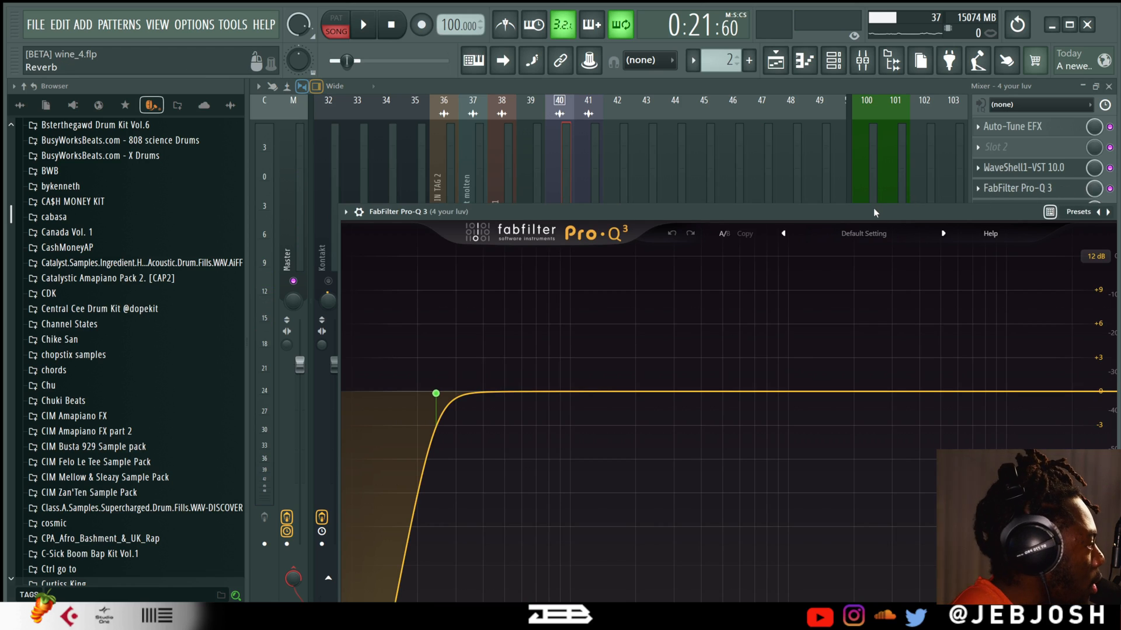
{"action": "left_click_drag", "start_coordinate": [873, 208], "coordinate": [786, 127]}
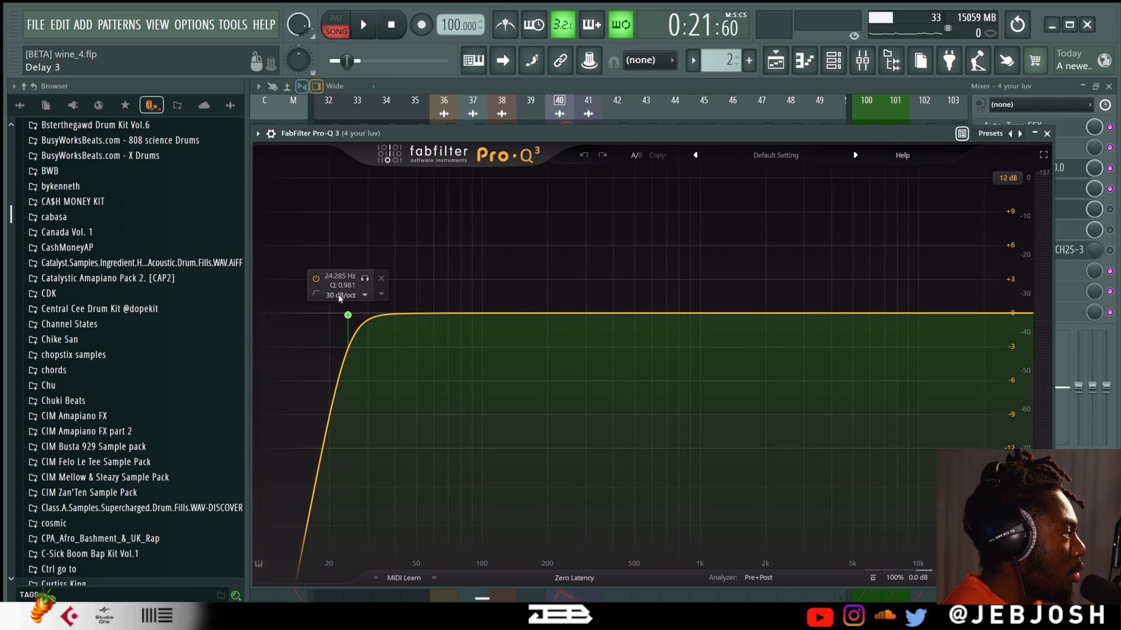
{"action": "left_click", "coordinate": [367, 24]}
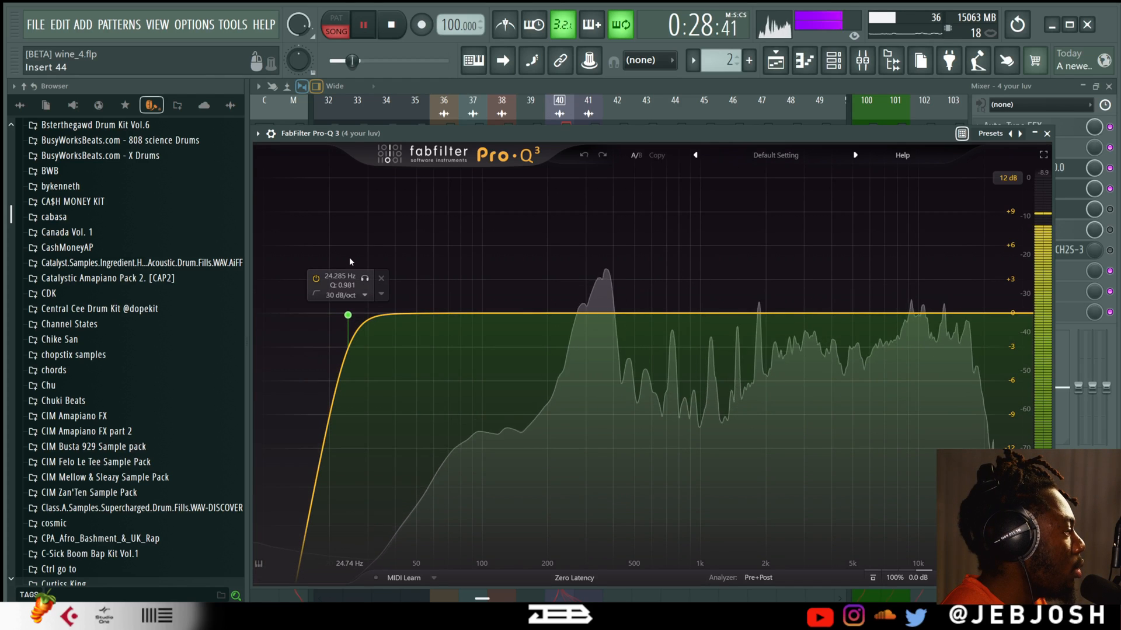
{"action": "left_click", "coordinate": [390, 35]}
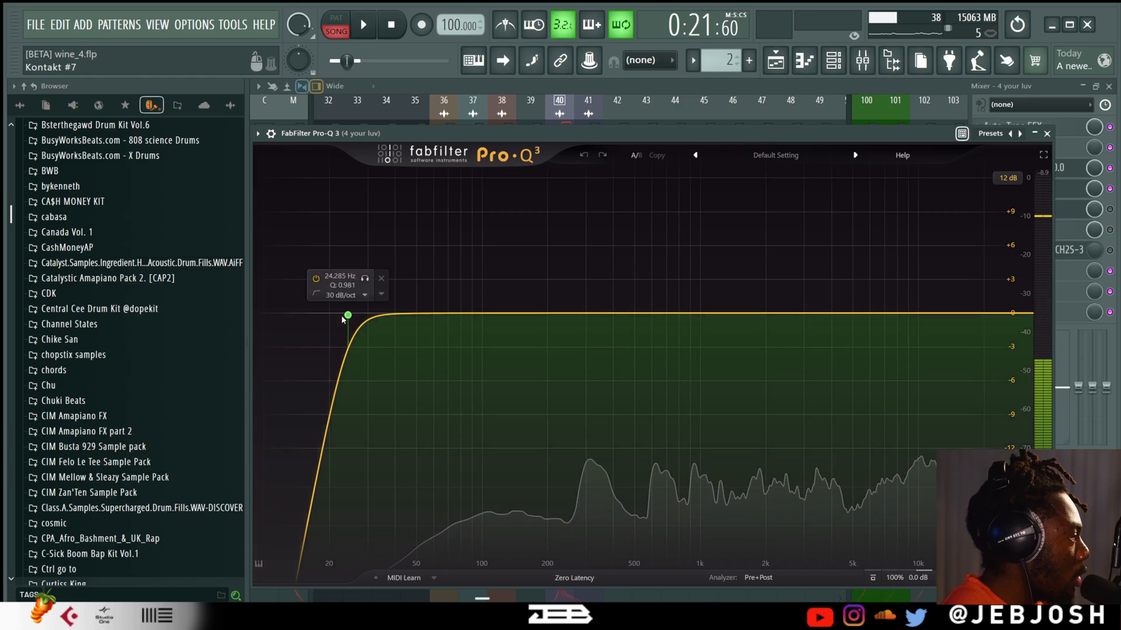
Set the Pro-Q 3 low cut to about 104.6 Hz with a 96 dB/oct slope during playback, and stop the song.
{"action": "left_click_drag", "start_coordinate": [348, 315], "coordinate": [492, 320]}
{"action": "scroll", "coordinate": [445, 322], "scroll_direction": "down", "scroll_amount": 1}
{"action": "key", "text": "space"}
{"action": "scroll", "coordinate": [446, 323], "scroll_direction": "up", "scroll_amount": 1}
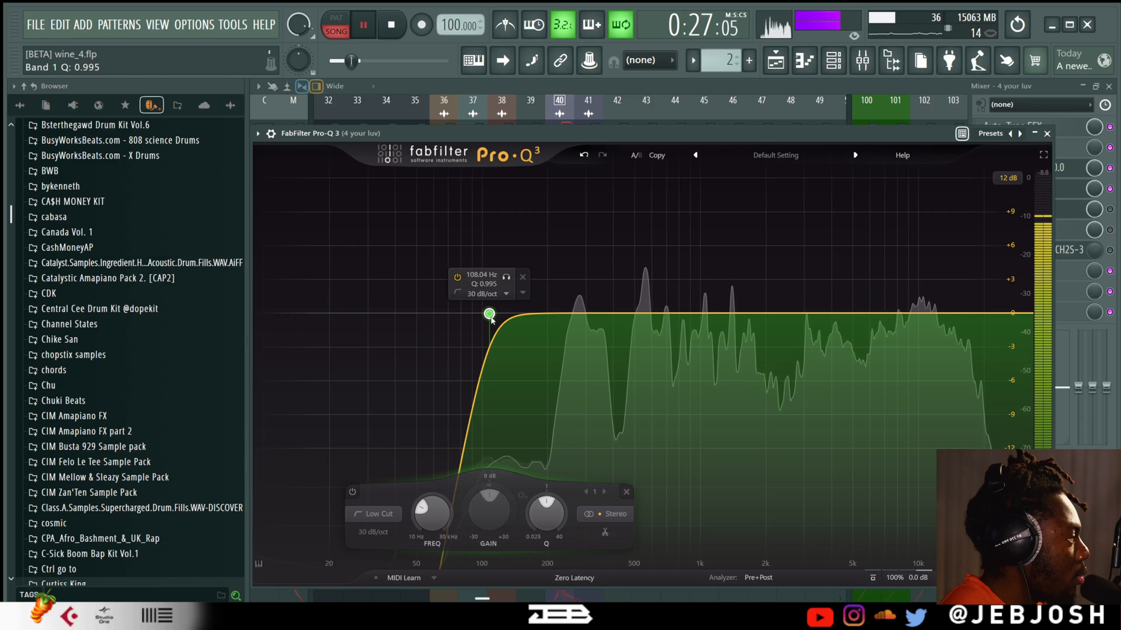
{"action": "scroll", "coordinate": [491, 318], "scroll_direction": "up", "scroll_amount": 4}
{"action": "left_click_drag", "start_coordinate": [491, 319], "coordinate": [501, 319]}
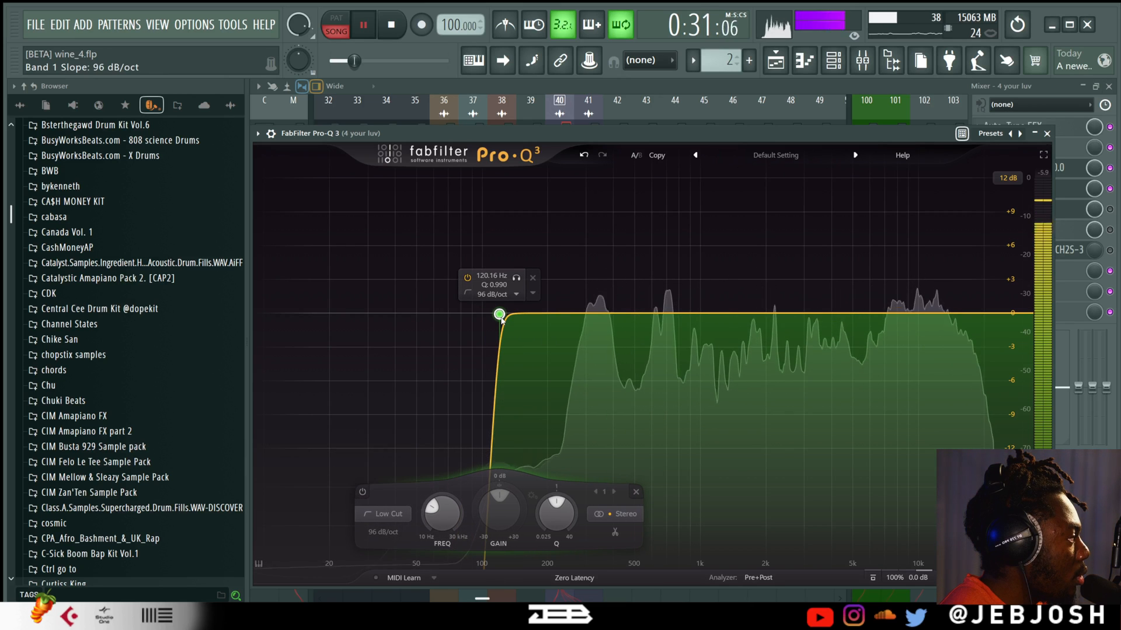
{"action": "left_click_drag", "start_coordinate": [501, 319], "coordinate": [486, 323]}
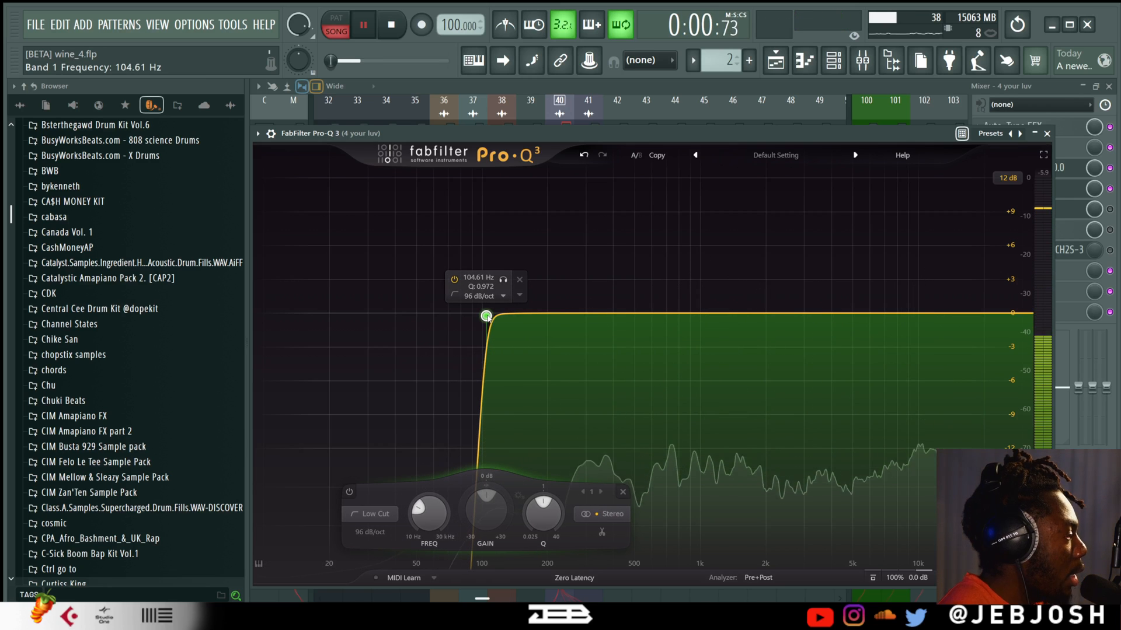
{"action": "left_click", "coordinate": [391, 25]}
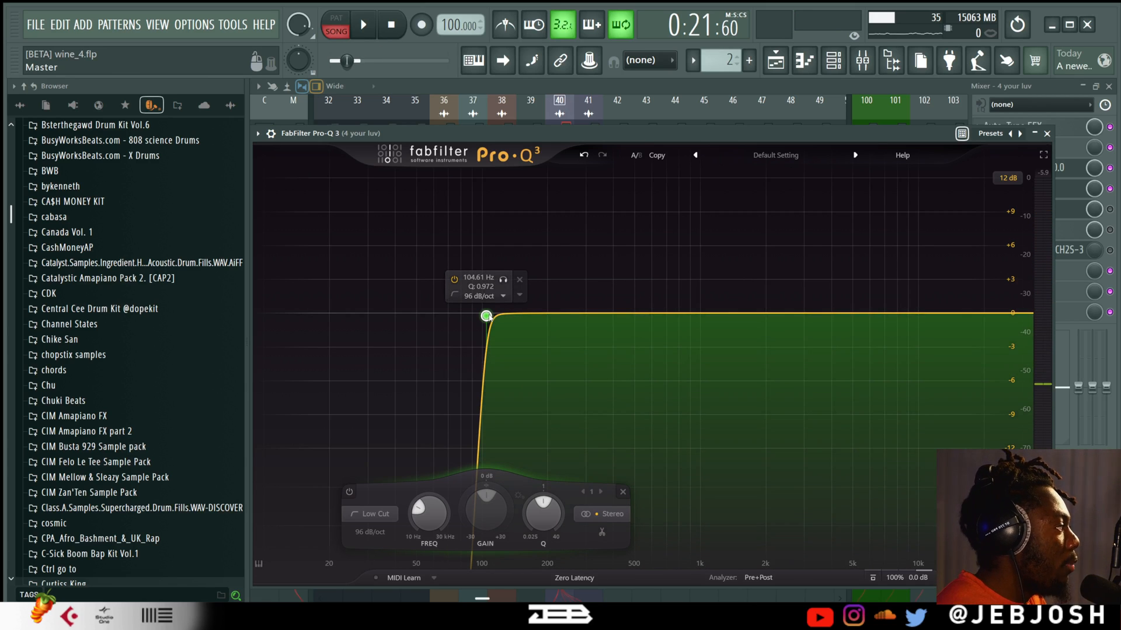
Lower the Pro-Q 3 low cut frequency to about 60.9 Hz and close the equalizer window.
{"action": "left_click_drag", "start_coordinate": [487, 317], "coordinate": [465, 320]}
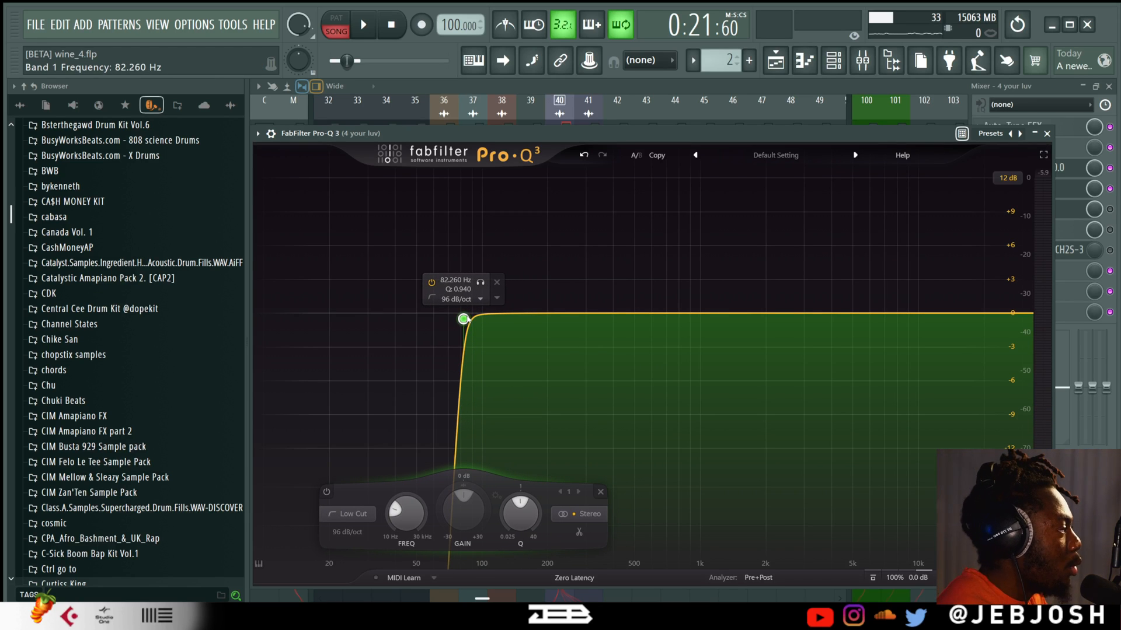
{"action": "left_click_drag", "start_coordinate": [466, 319], "coordinate": [436, 324]}
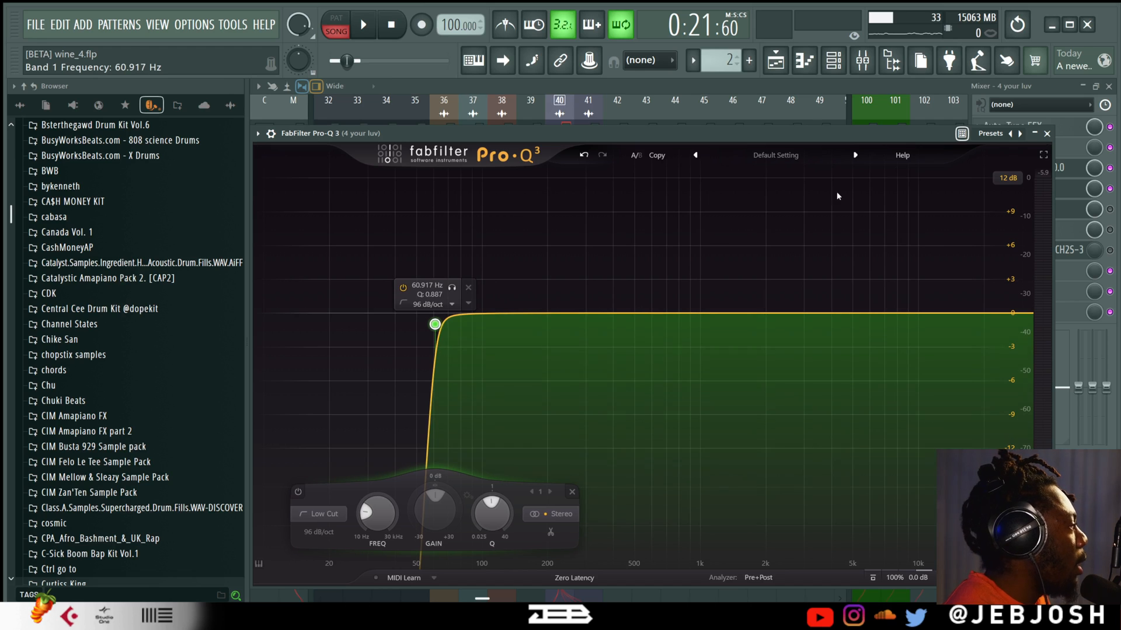
{"action": "left_click", "coordinate": [1047, 134]}
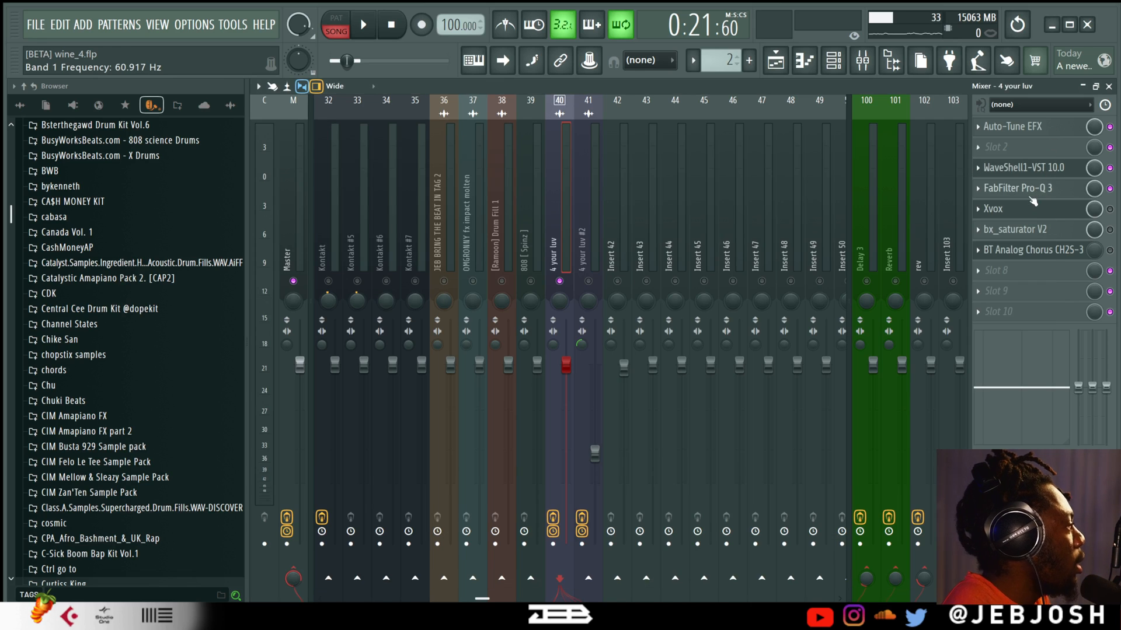
Enable Xvox on the 4 your luv channel and open its window fully in view over the mixer.
{"action": "left_click", "coordinate": [1110, 209]}
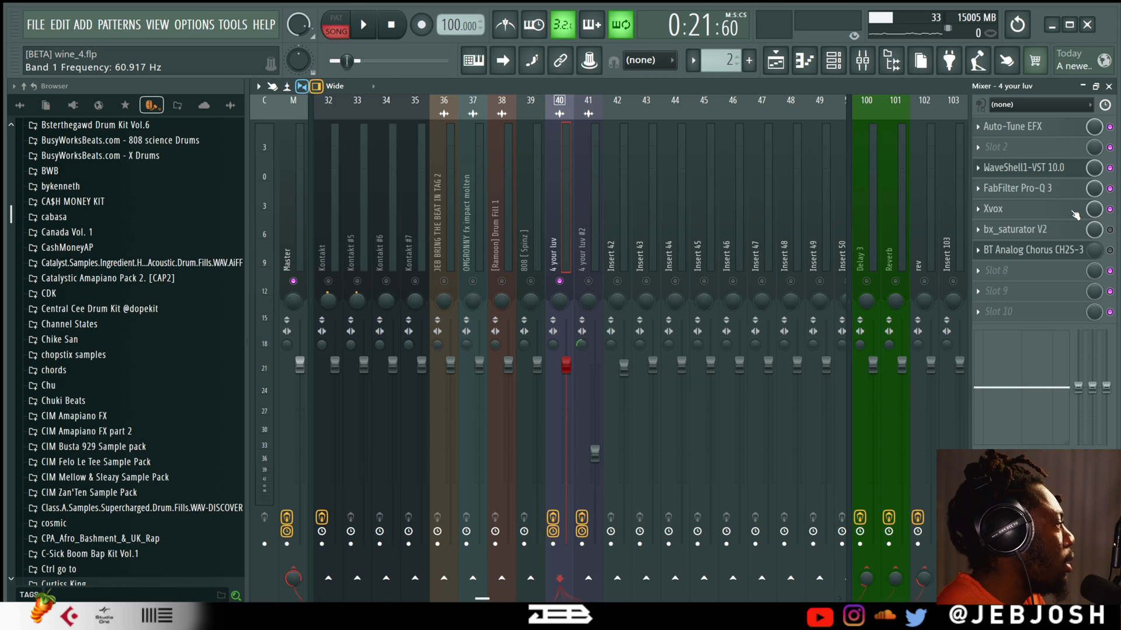
{"action": "left_click", "coordinate": [1075, 211]}
{"action": "left_click_drag", "start_coordinate": [453, 235], "coordinate": [383, 150]}
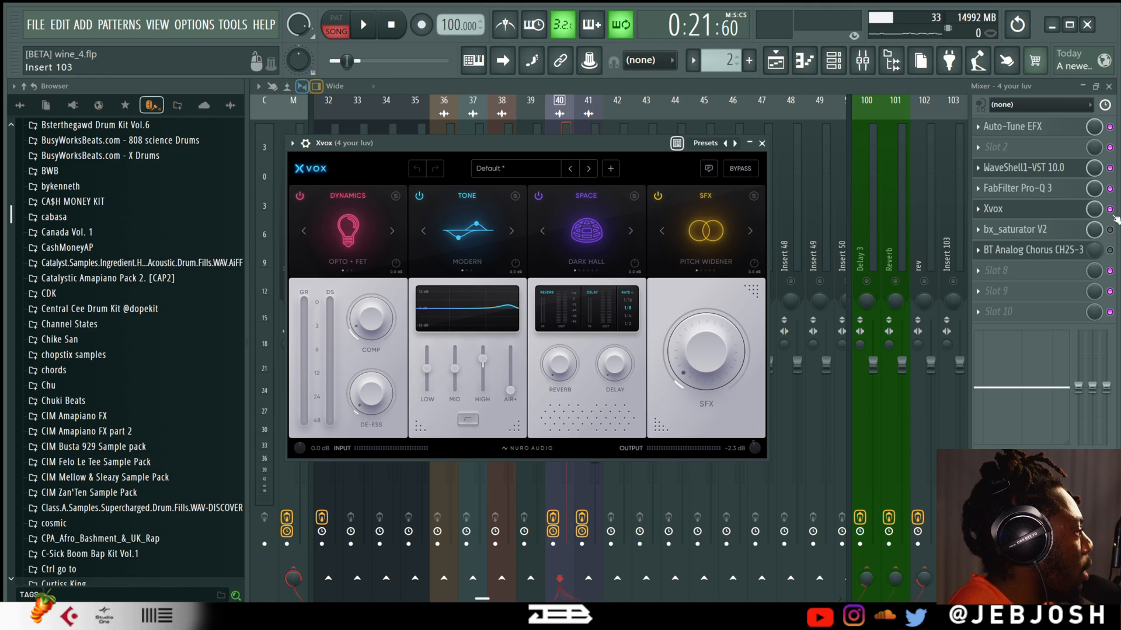
Play the vocal through Xvox twice from the start of the song to hear its processing, and stop playback.
{"action": "left_click", "coordinate": [390, 27]}
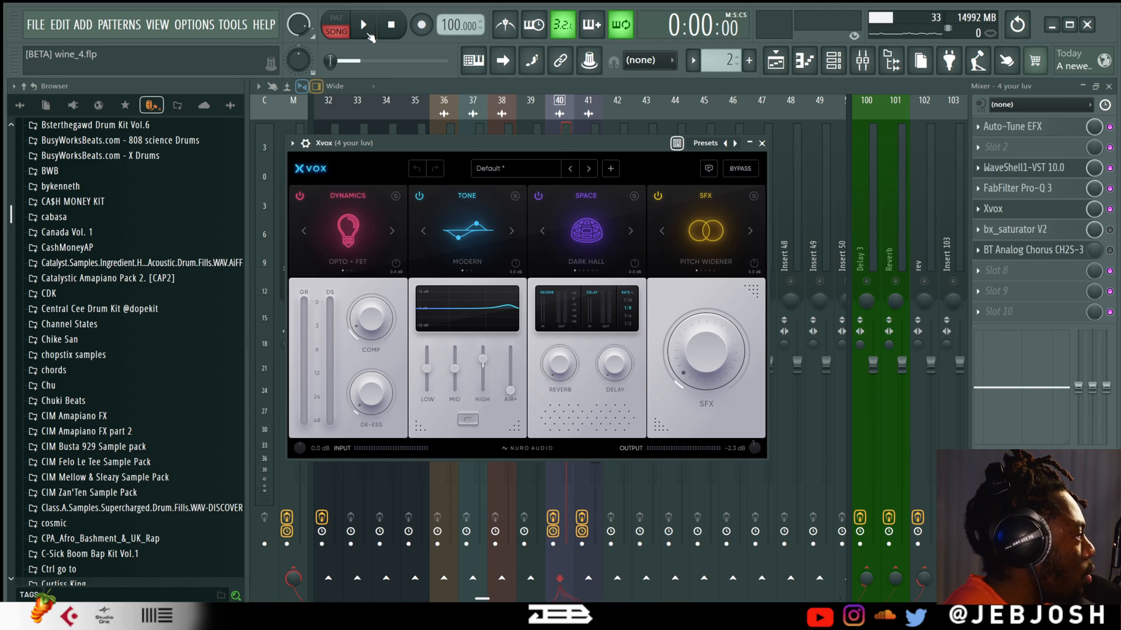
{"action": "left_click", "coordinate": [366, 32]}
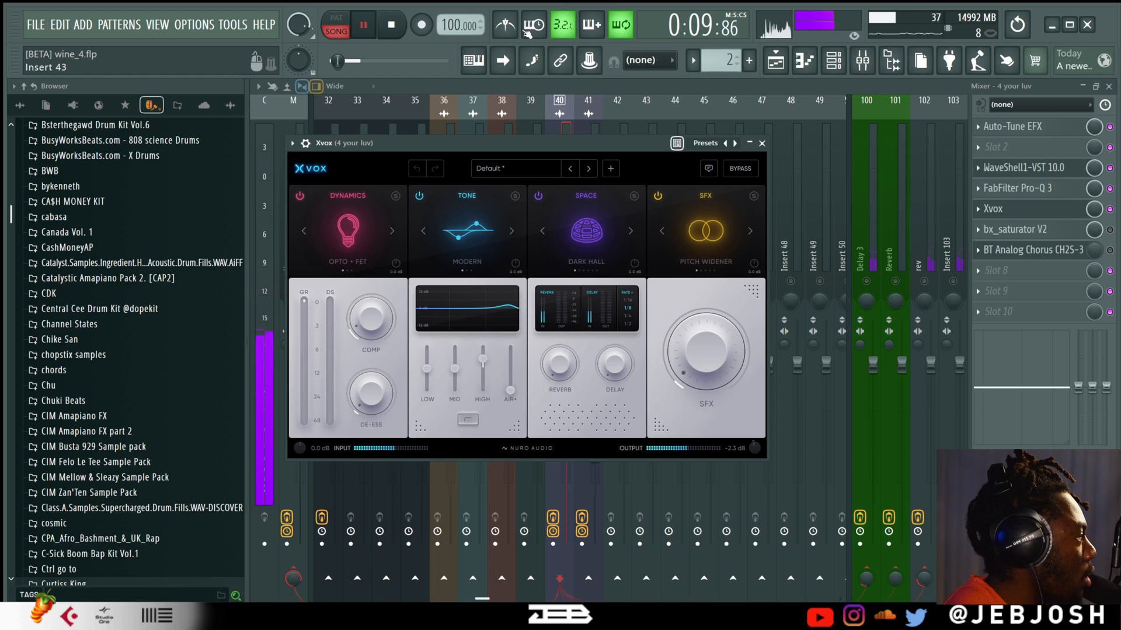
{"action": "key", "text": "space"}
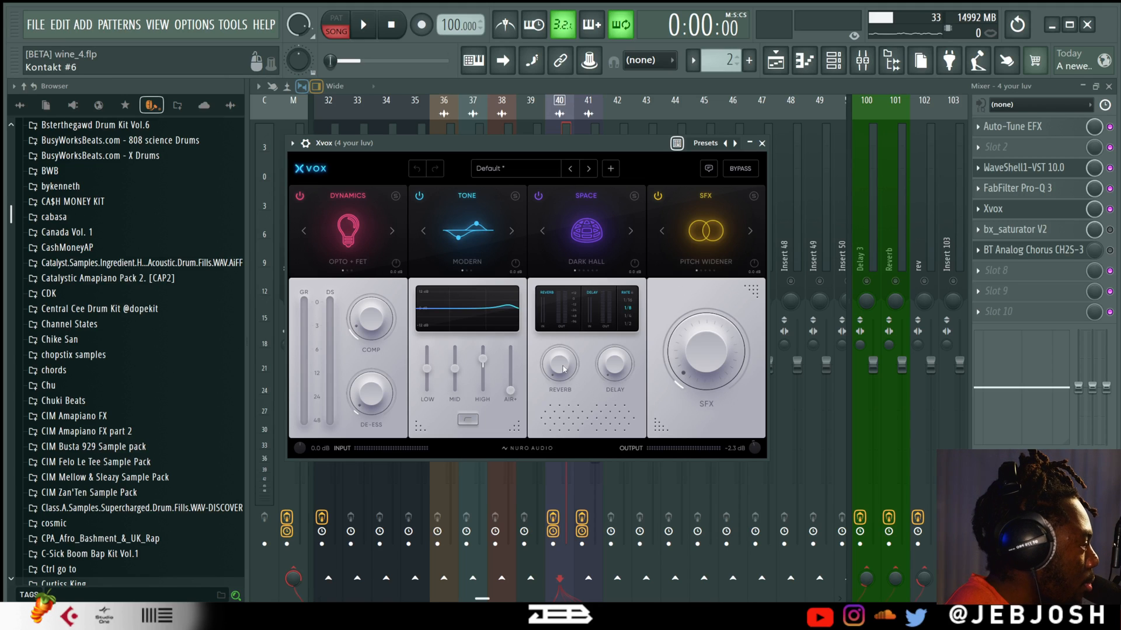
{"action": "left_click", "coordinate": [363, 26]}
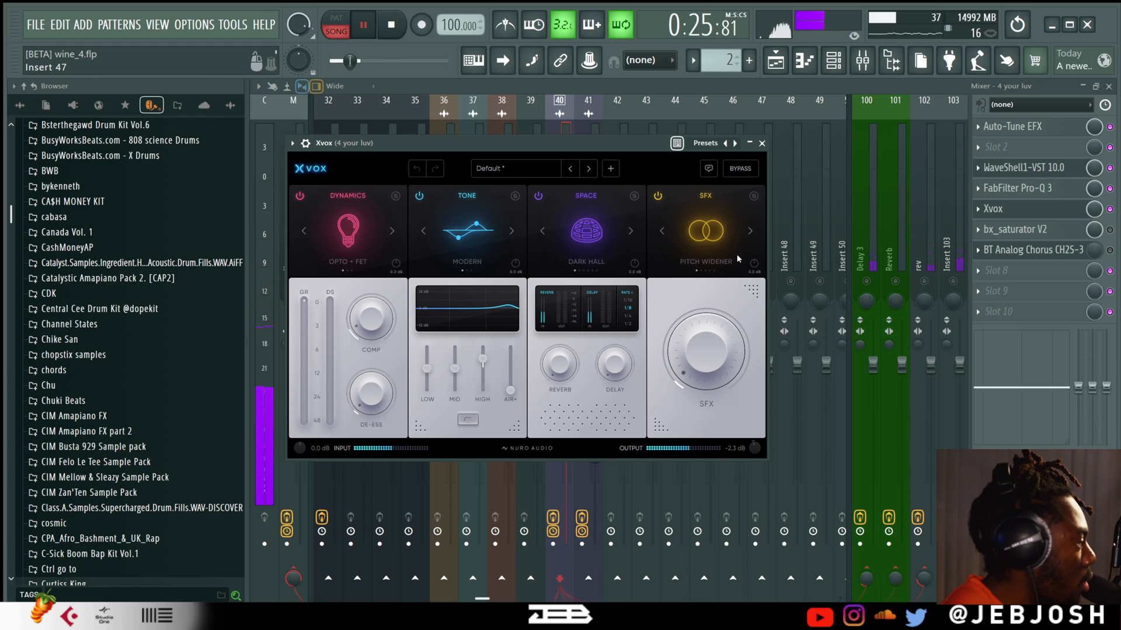
{"action": "left_click", "coordinate": [389, 29]}
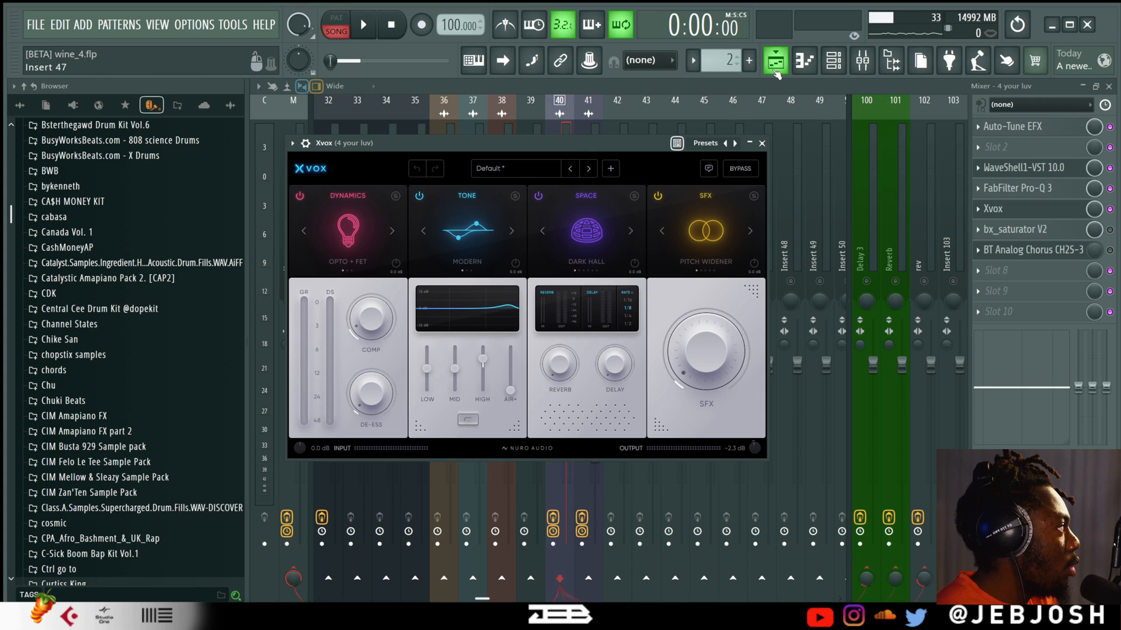
Reset the Xvox output gain to 0.0 dB, play the vocal while watching its mixer level, and stop playback.
{"action": "double_click", "coordinate": [754, 448]}
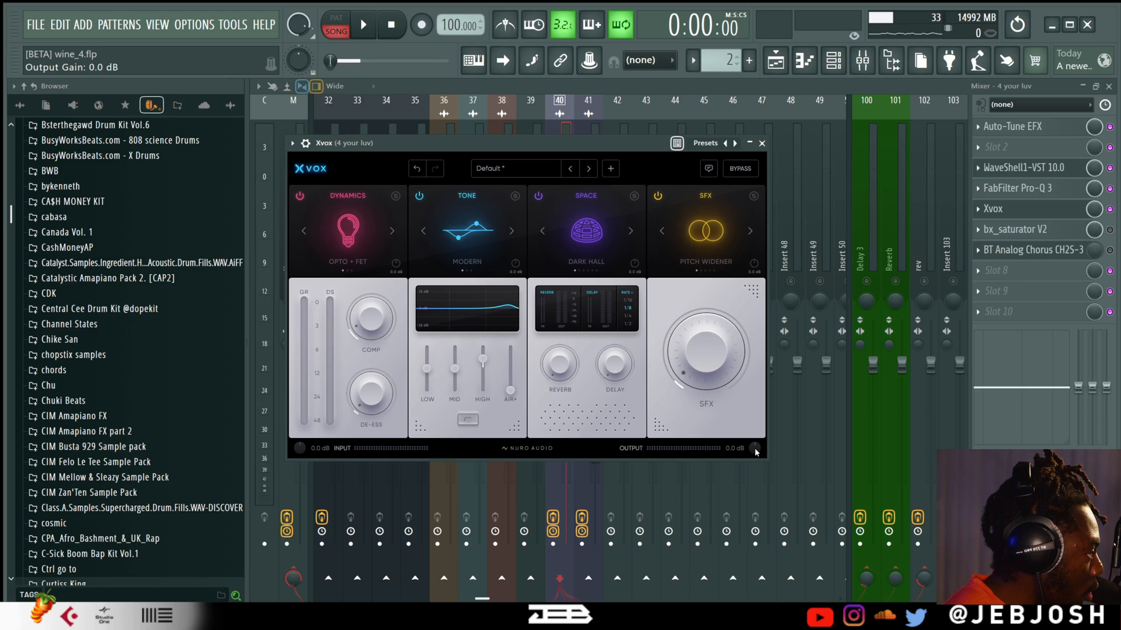
{"action": "left_click", "coordinate": [775, 60]}
{"action": "key", "text": "space"}
{"action": "left_click", "coordinate": [863, 61]}
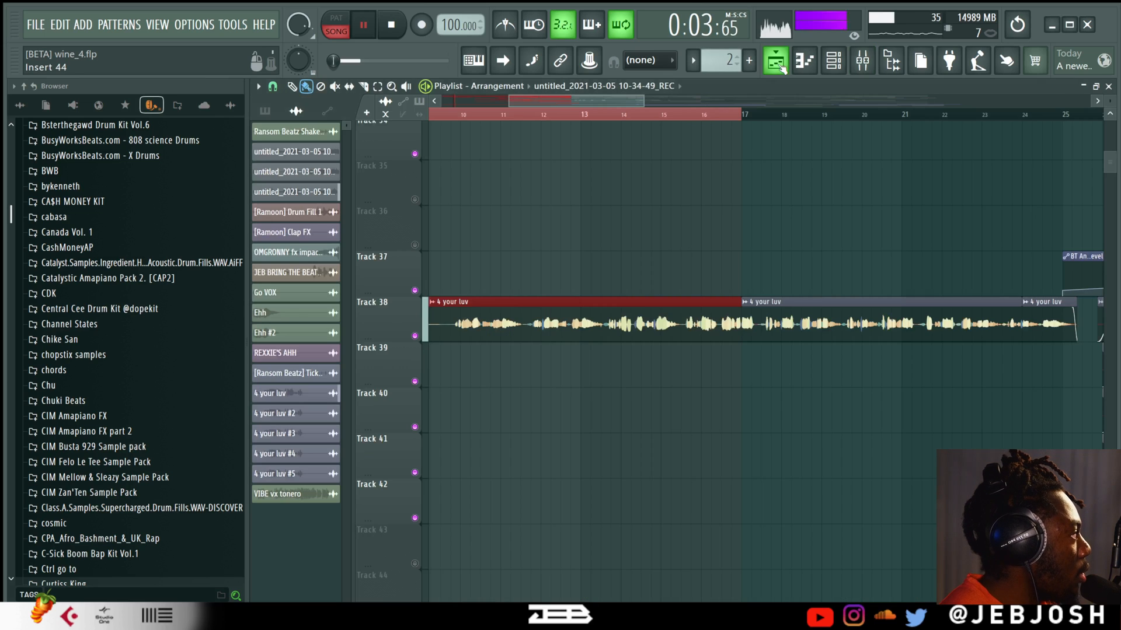
{"action": "left_click", "coordinate": [775, 60]}
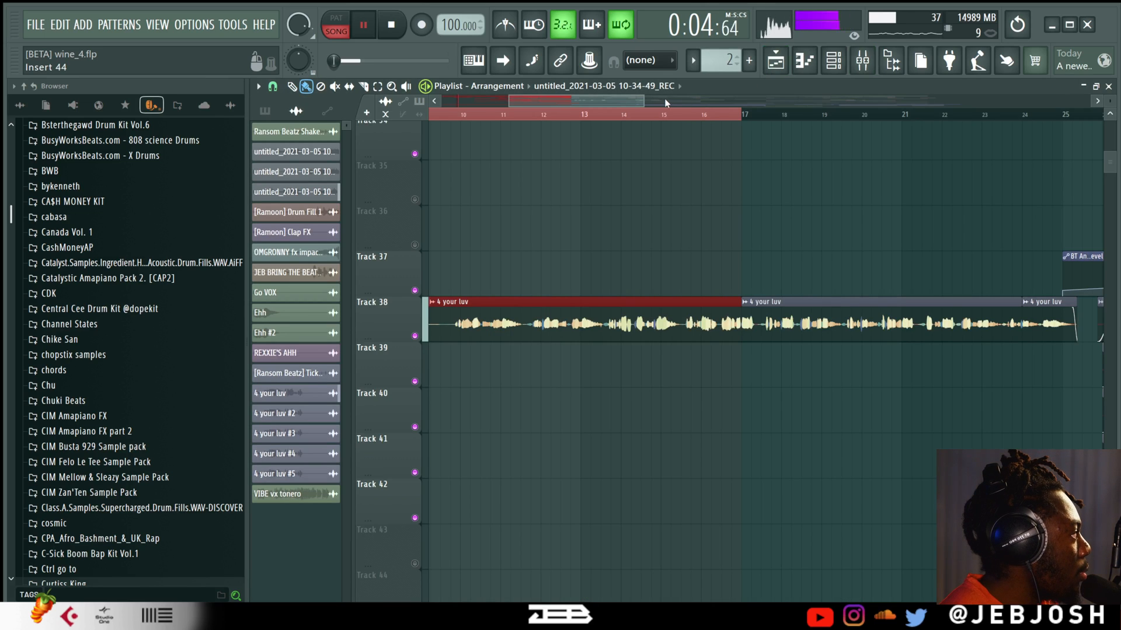
{"action": "left_click_drag", "start_coordinate": [645, 102], "coordinate": [940, 111]}
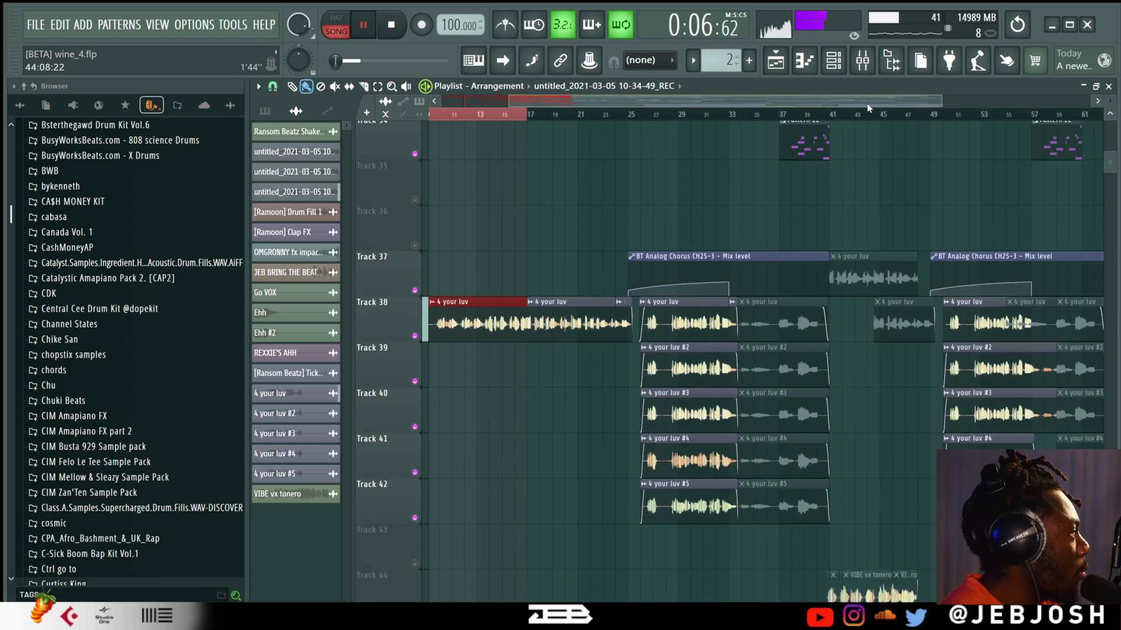
{"action": "left_click_drag", "start_coordinate": [867, 103], "coordinate": [730, 103]}
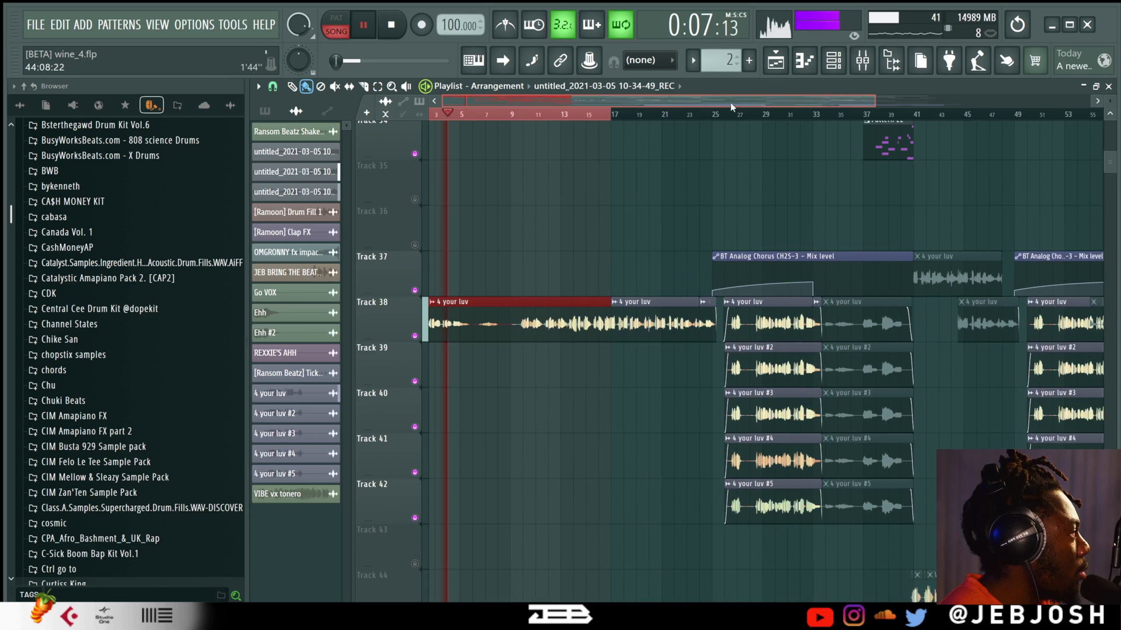
{"action": "left_click", "coordinate": [862, 60]}
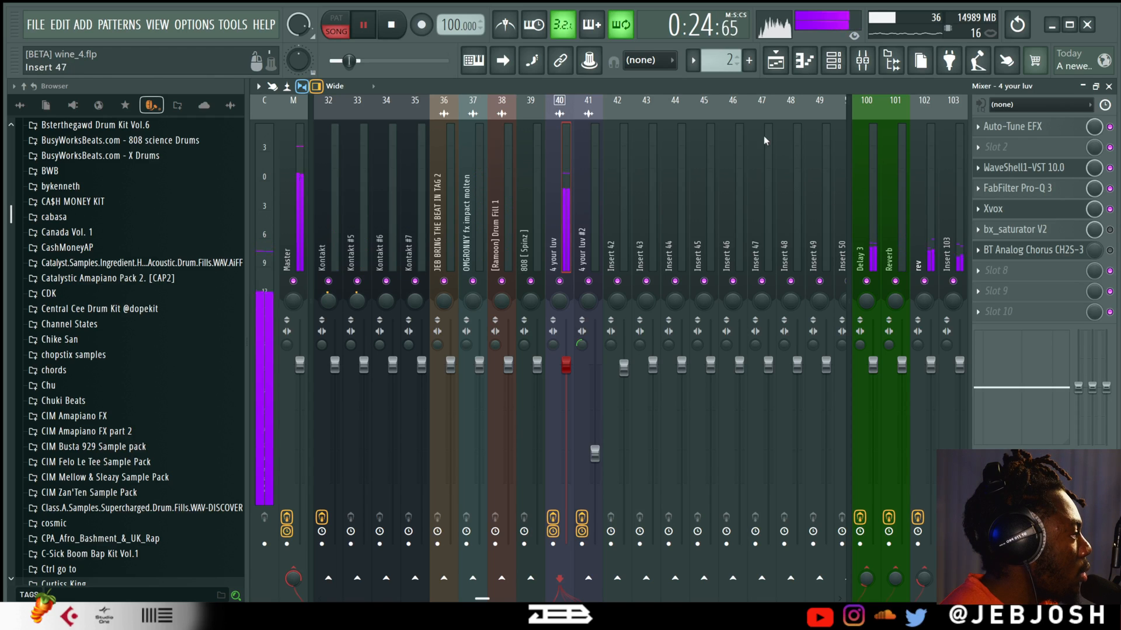
{"action": "key", "text": "space"}
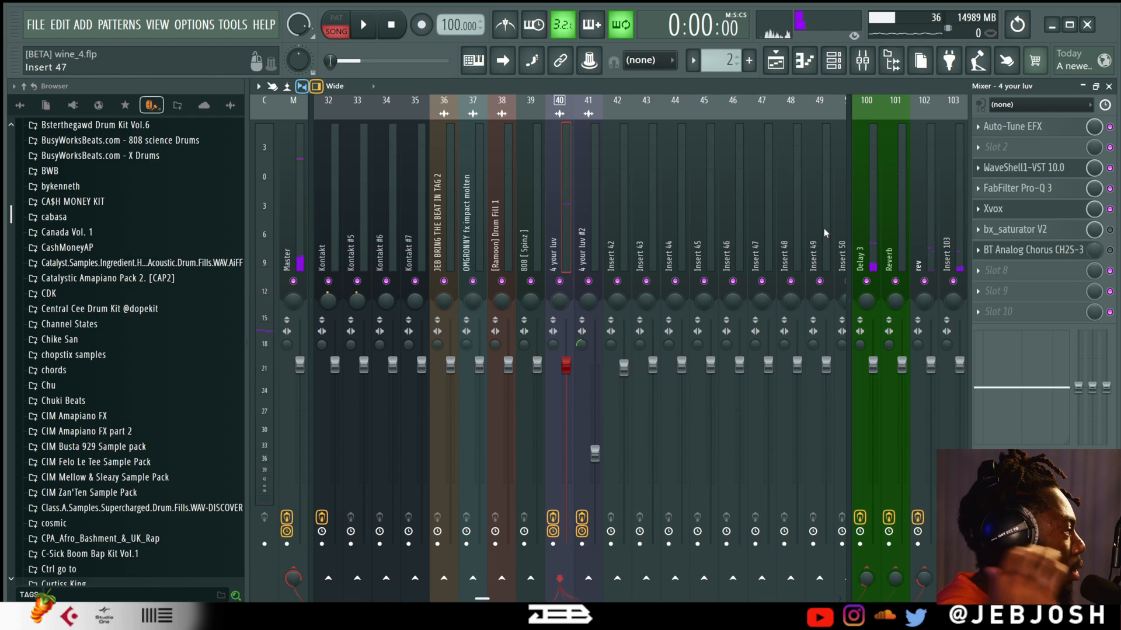
Set the Xvox output gain to -3.0 dB and play the vocal from about bar 12 while watching its mixer level.
{"action": "left_click", "coordinate": [1080, 210]}
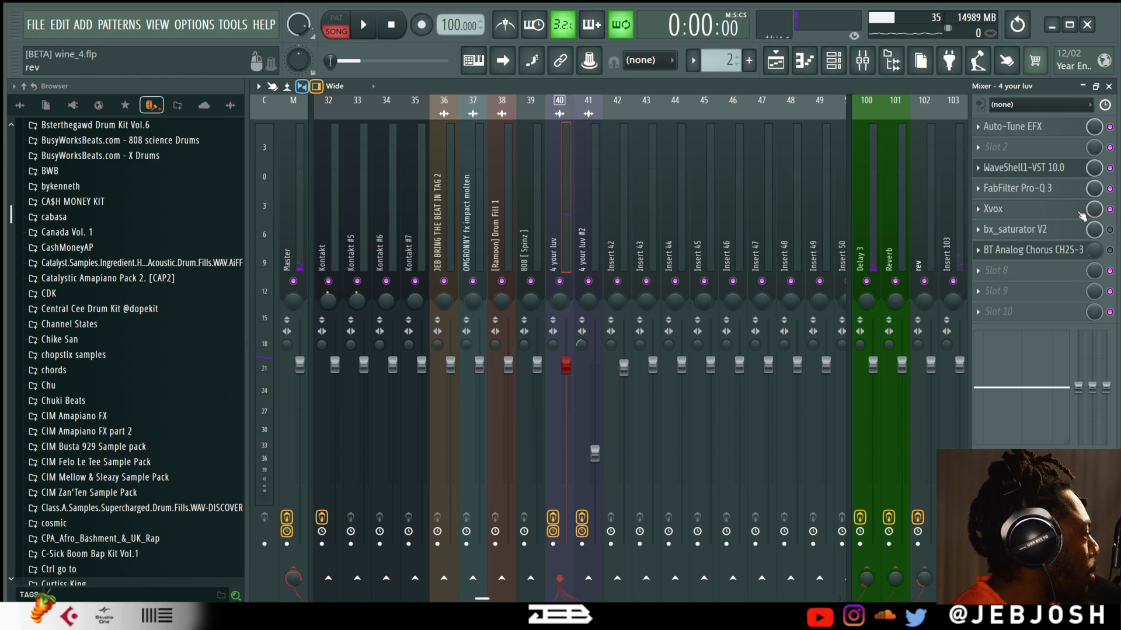
{"action": "left_click_drag", "start_coordinate": [753, 453], "coordinate": [753, 460]}
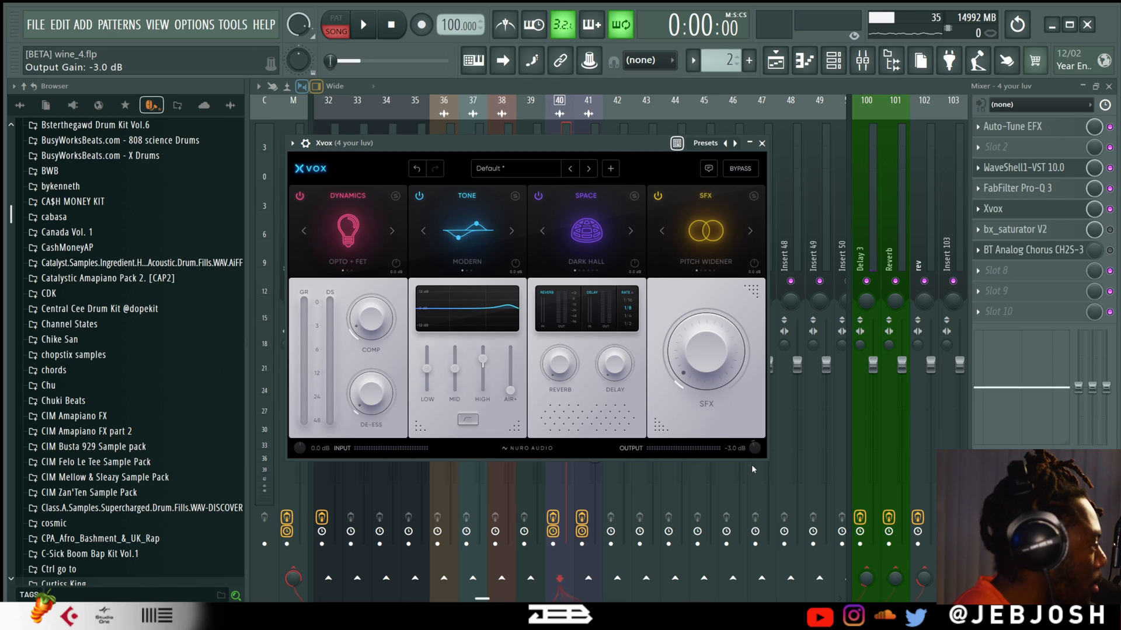
{"action": "key", "text": "space"}
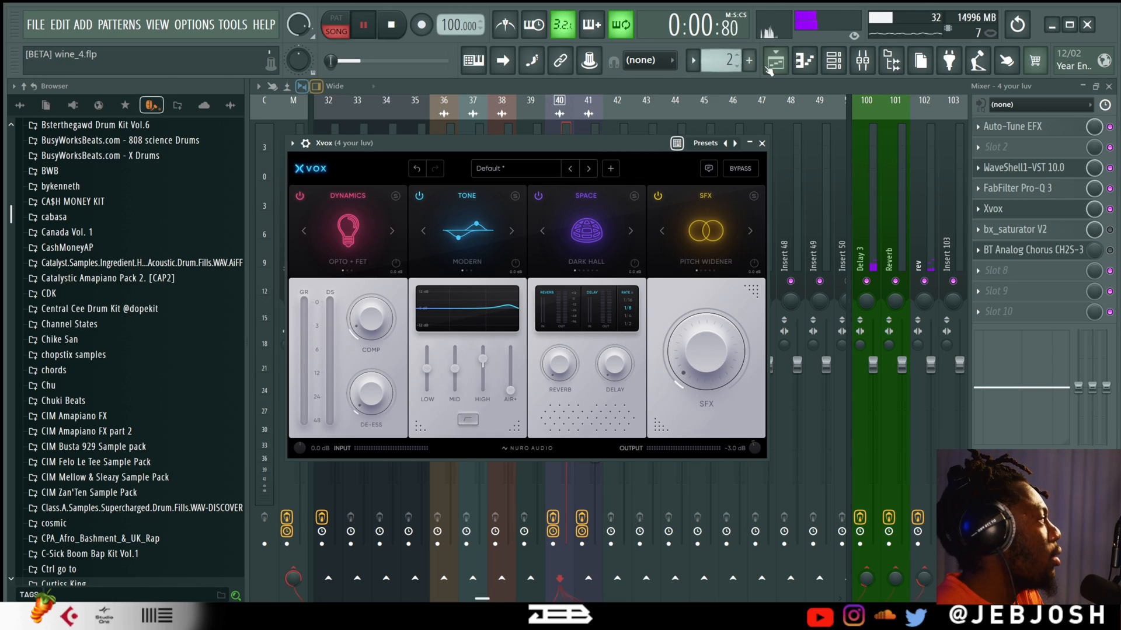
{"action": "left_click", "coordinate": [776, 60]}
{"action": "left_click", "coordinate": [565, 113]}
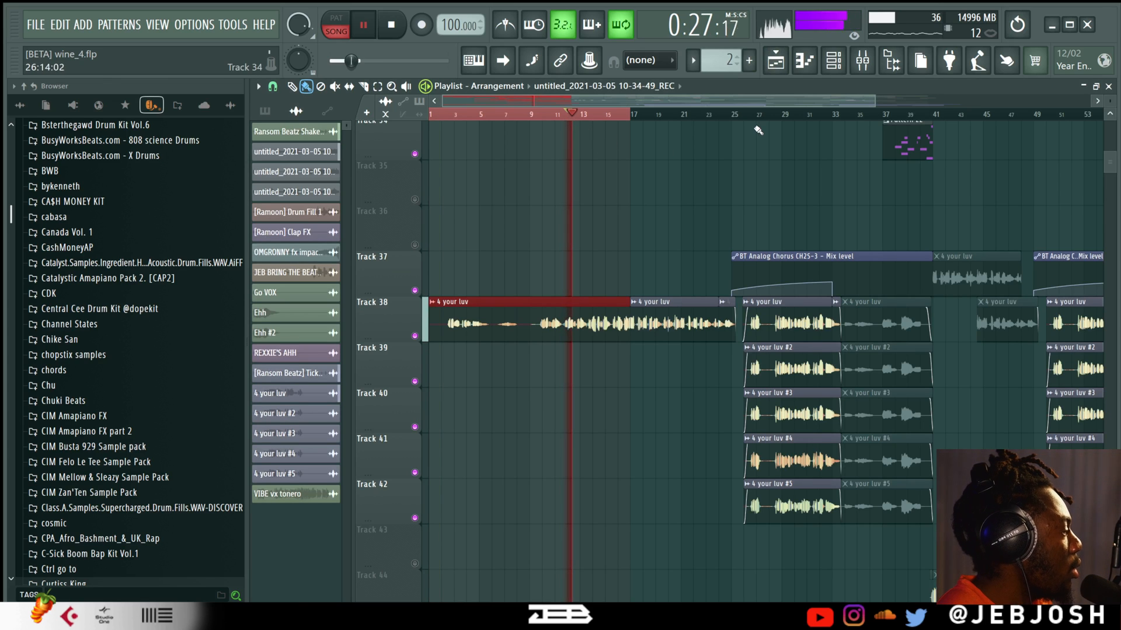
{"action": "left_click", "coordinate": [862, 61]}
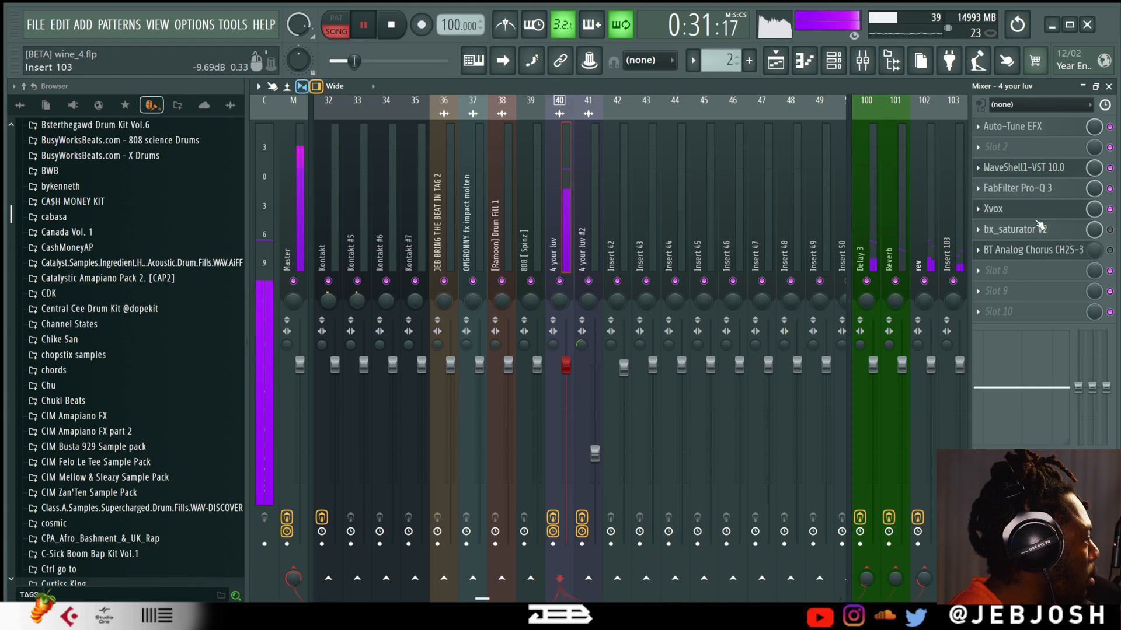
Raise the Xvox output gain to -2.6 dB during playback, close Xvox, and stop the song.
{"action": "left_click", "coordinate": [1004, 208]}
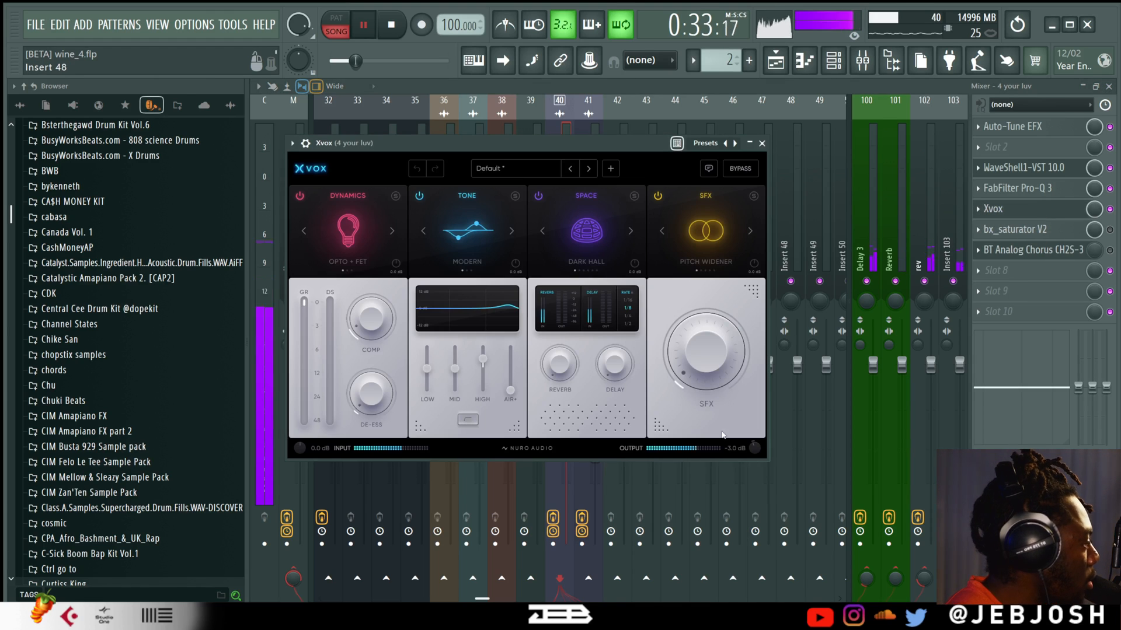
{"action": "left_click_drag", "start_coordinate": [755, 452], "coordinate": [755, 451]}
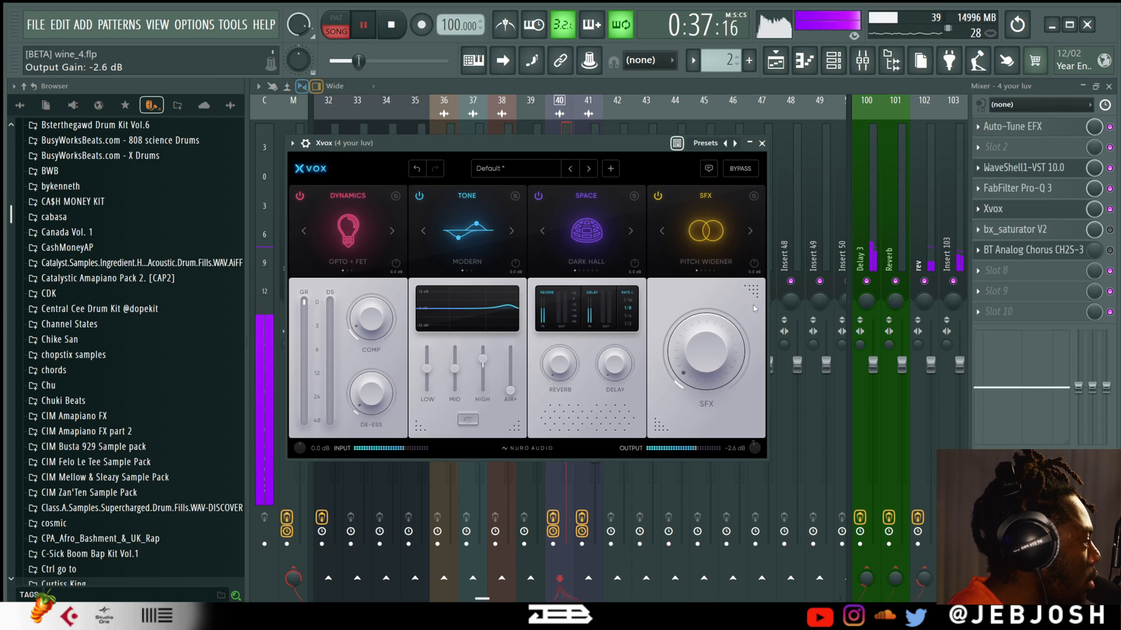
{"action": "left_click", "coordinate": [762, 144]}
{"action": "left_click", "coordinate": [388, 32]}
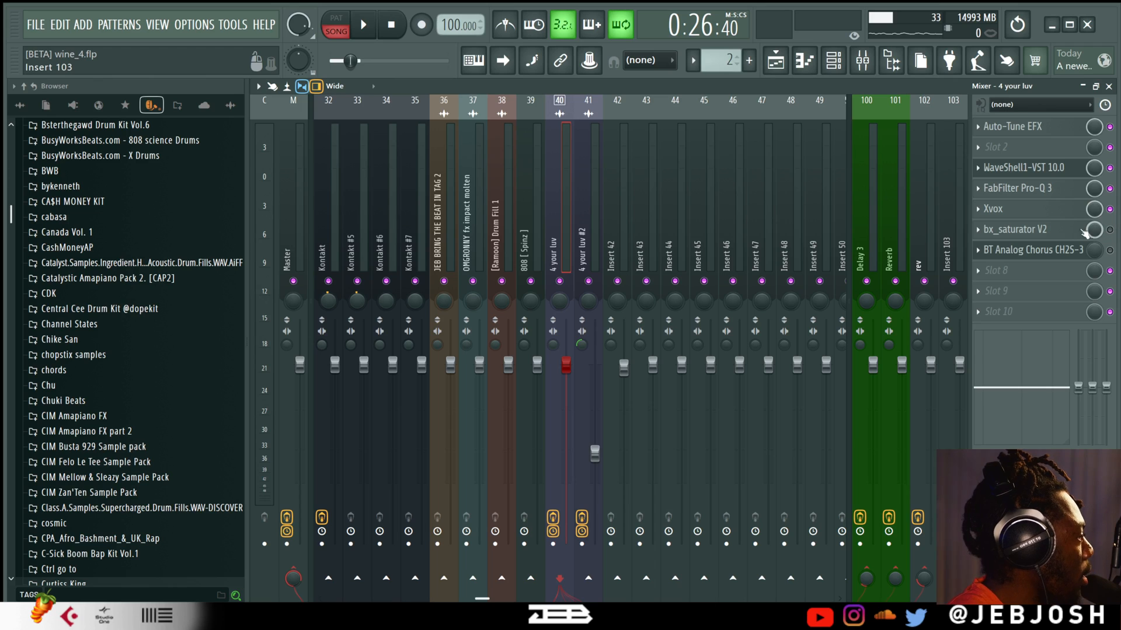
Compare the vocal with the Xvox Tone module off and on during playback, then stop the song and close Xvox.
{"action": "left_click", "coordinate": [1059, 210]}
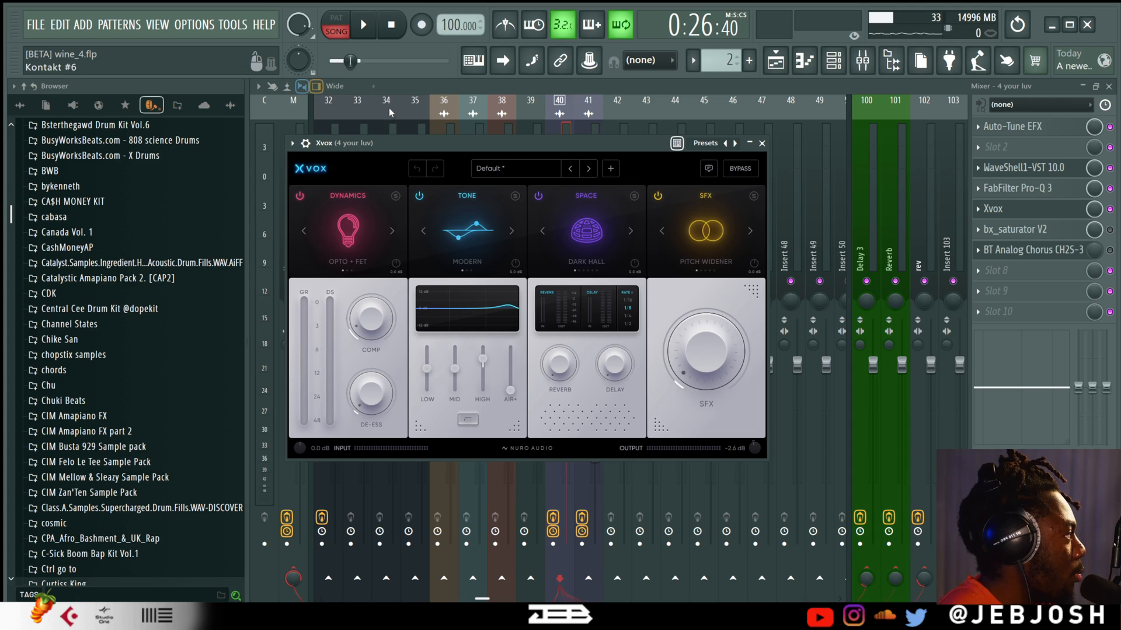
{"action": "left_click", "coordinate": [419, 196]}
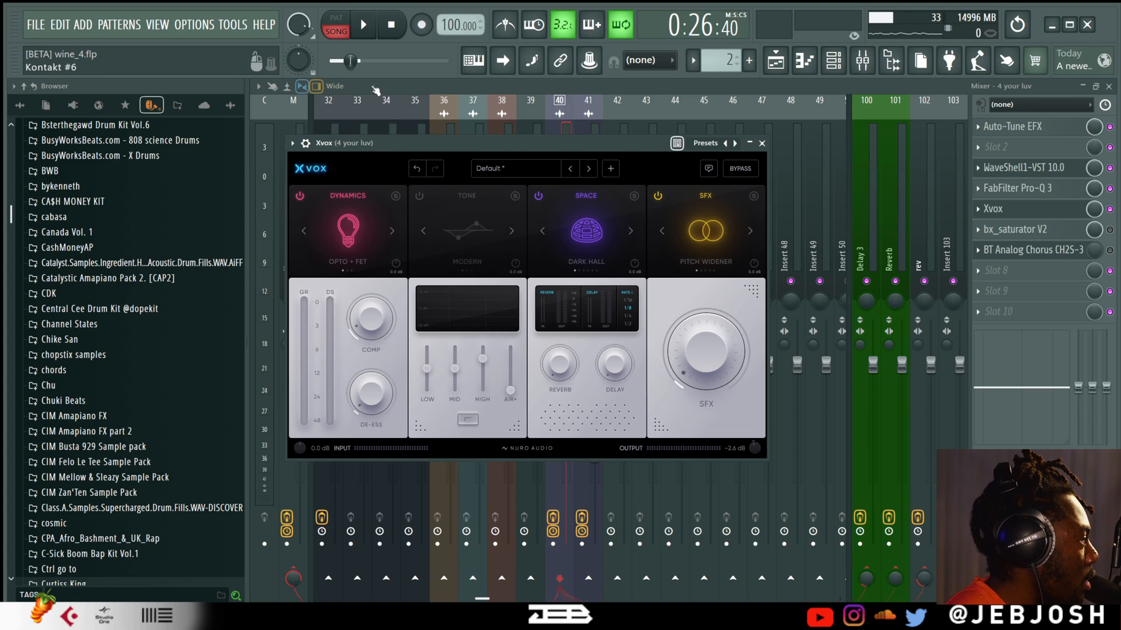
{"action": "key", "text": "space"}
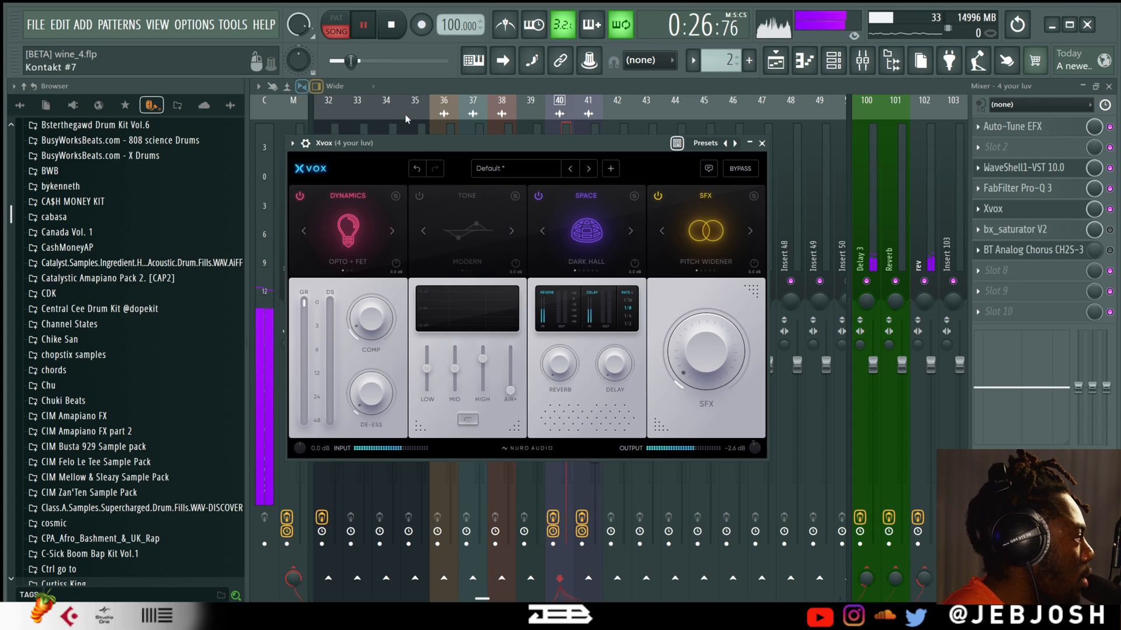
{"action": "left_click", "coordinate": [419, 196]}
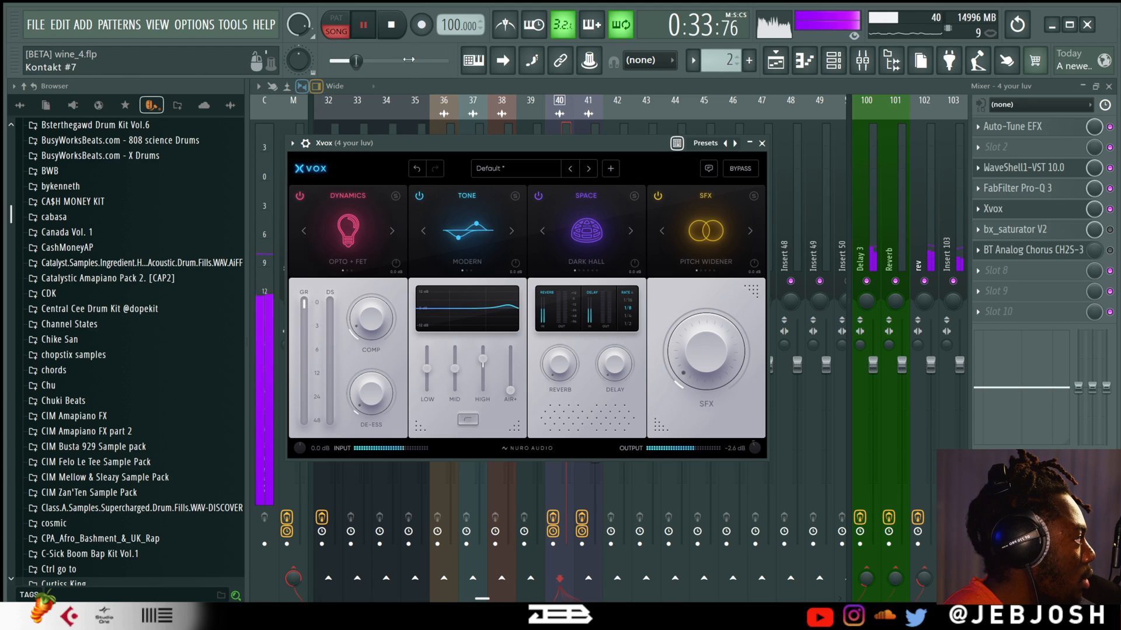
{"action": "key", "text": "space"}
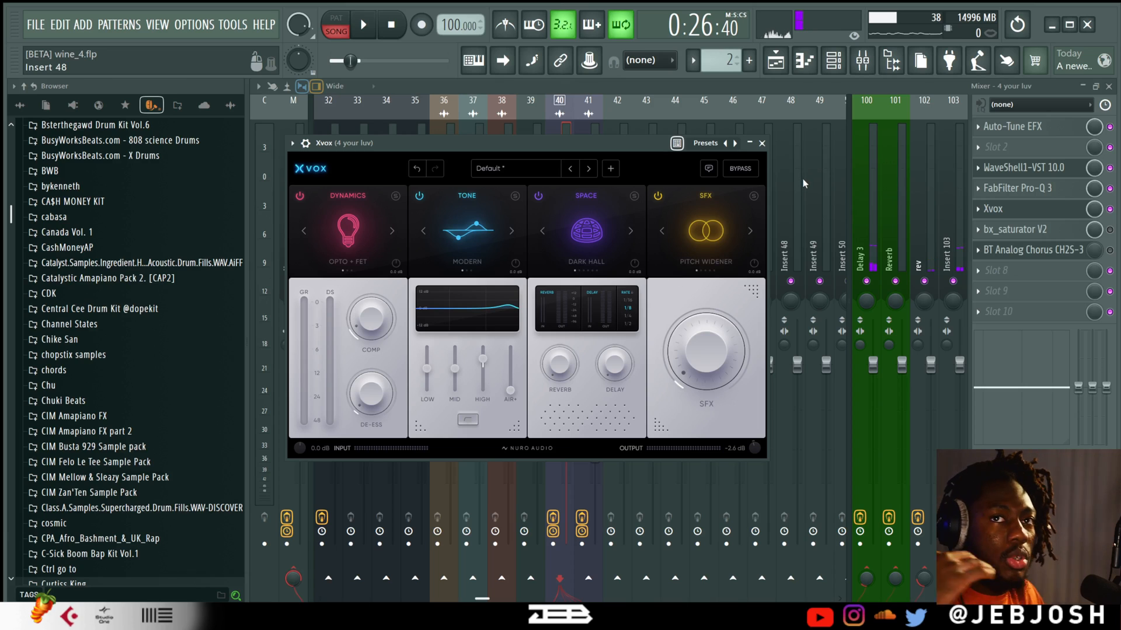
{"action": "left_click", "coordinate": [762, 143]}
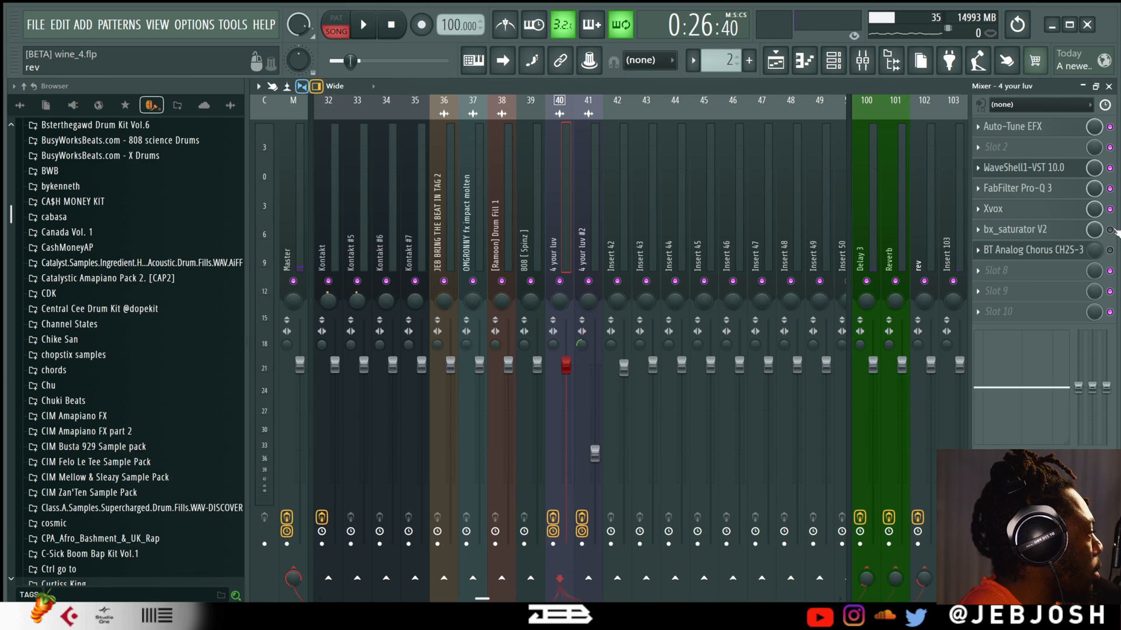
Enable and open bx_saturator V2 on 4 your luv, play the vocal through it, stop playback, and close the plugin.
{"action": "left_click", "coordinate": [1025, 230]}
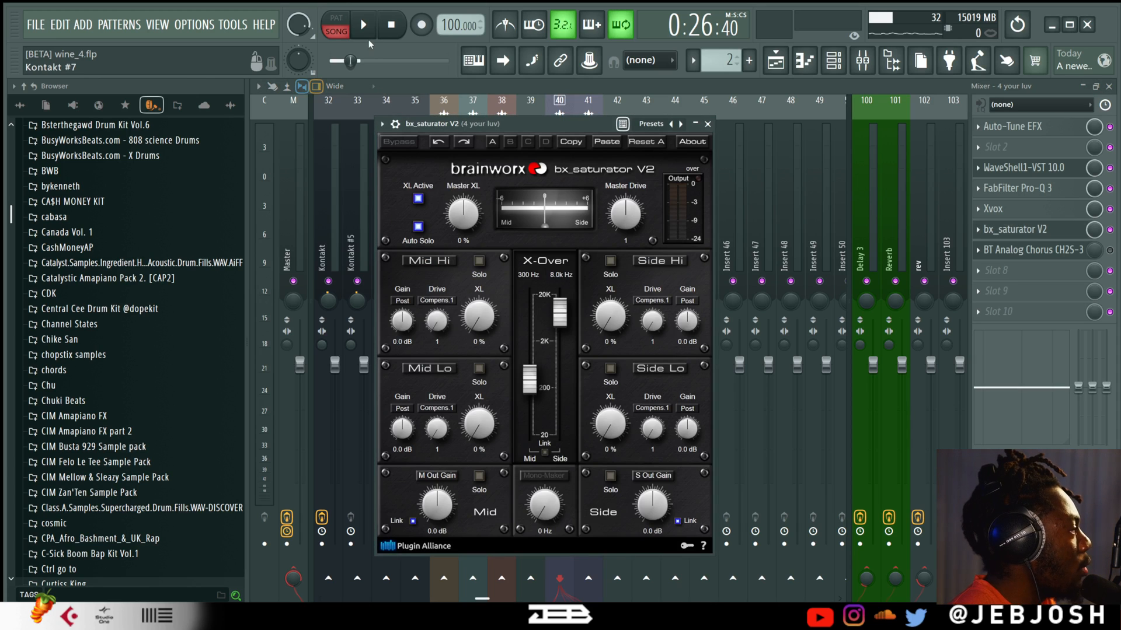
{"action": "key", "text": "space"}
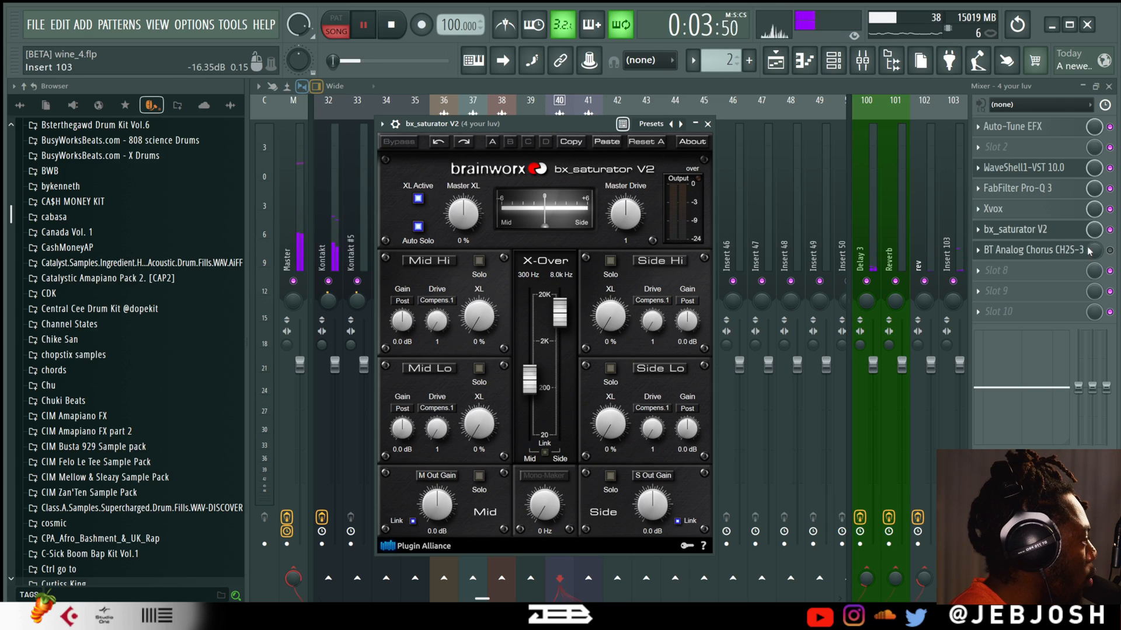
{"action": "left_click", "coordinate": [402, 24]}
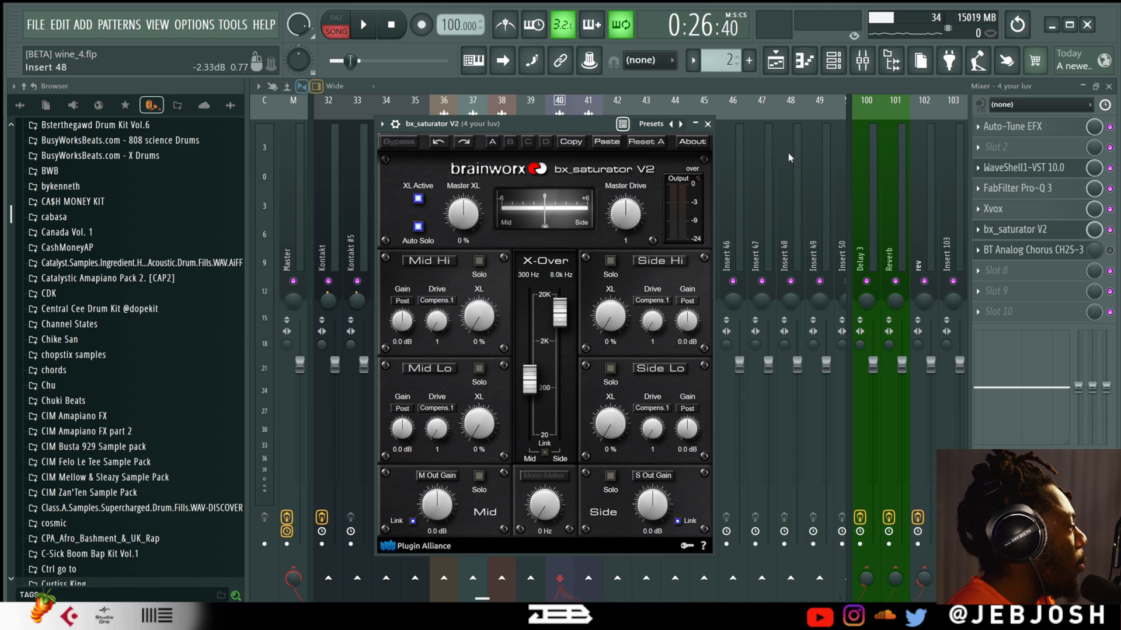
{"action": "left_click", "coordinate": [707, 125]}
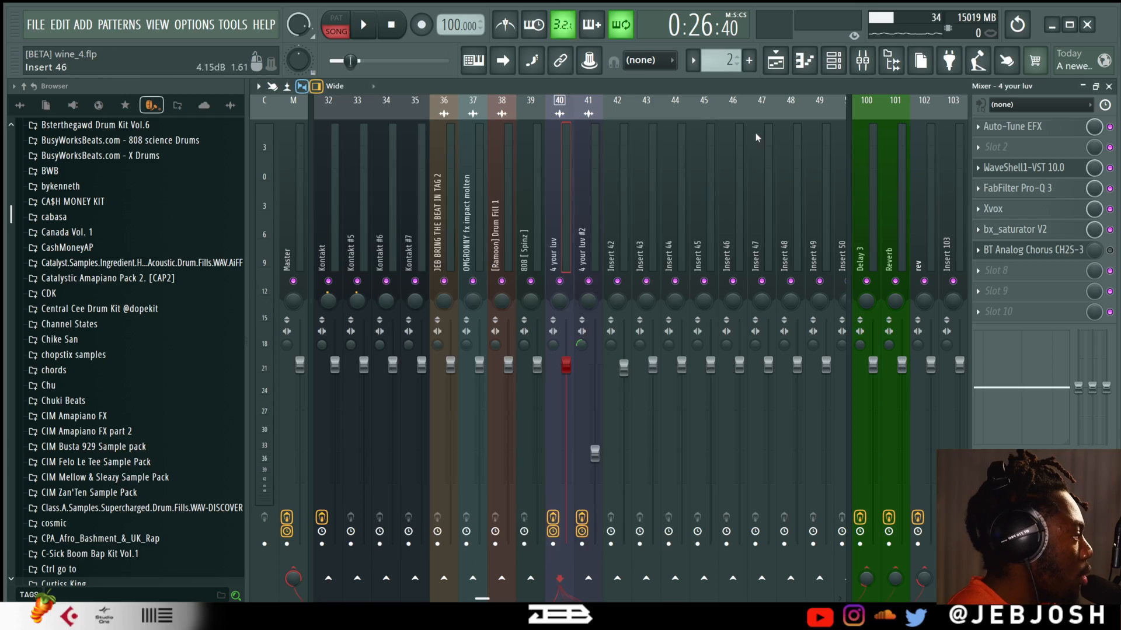
Enable and open BT Analog Chorus CH2S-3 on 4 your luv, play the vocal through it from an earlier position, and stop playback.
{"action": "left_click", "coordinate": [1060, 249]}
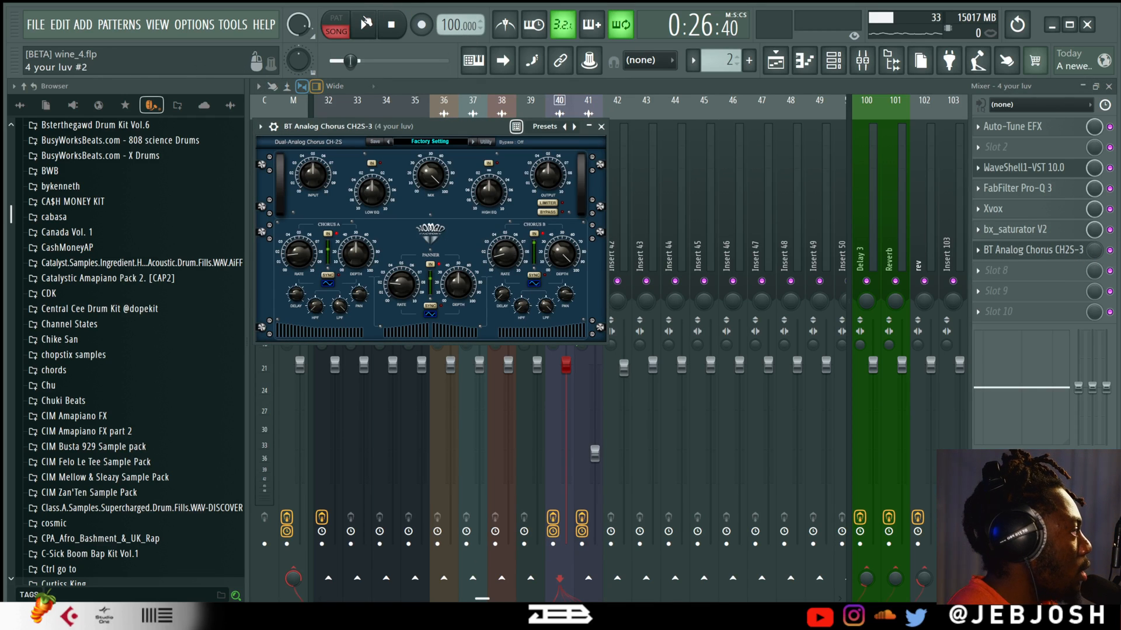
{"action": "left_click", "coordinate": [366, 24]}
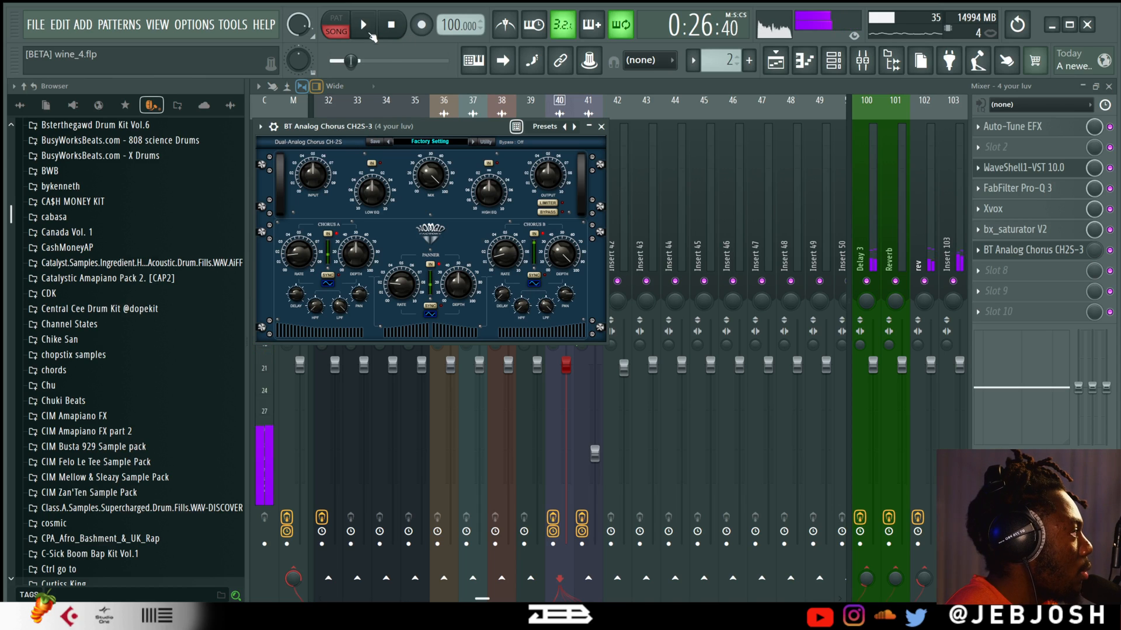
{"action": "left_click_drag", "start_coordinate": [352, 62], "coordinate": [342, 61]}
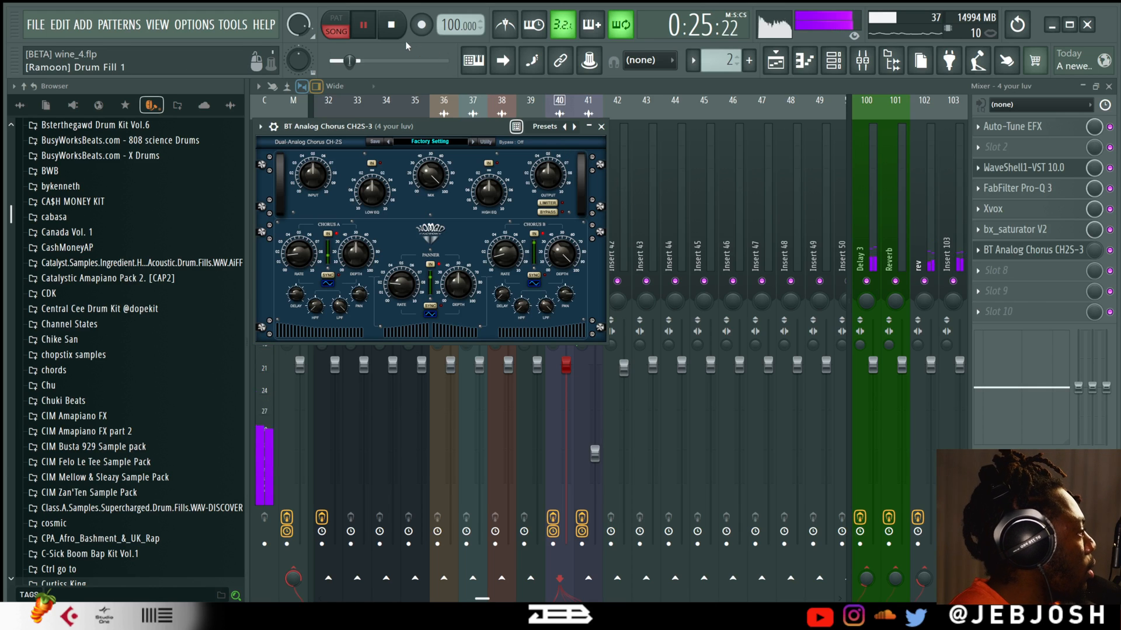
{"action": "key", "text": "space"}
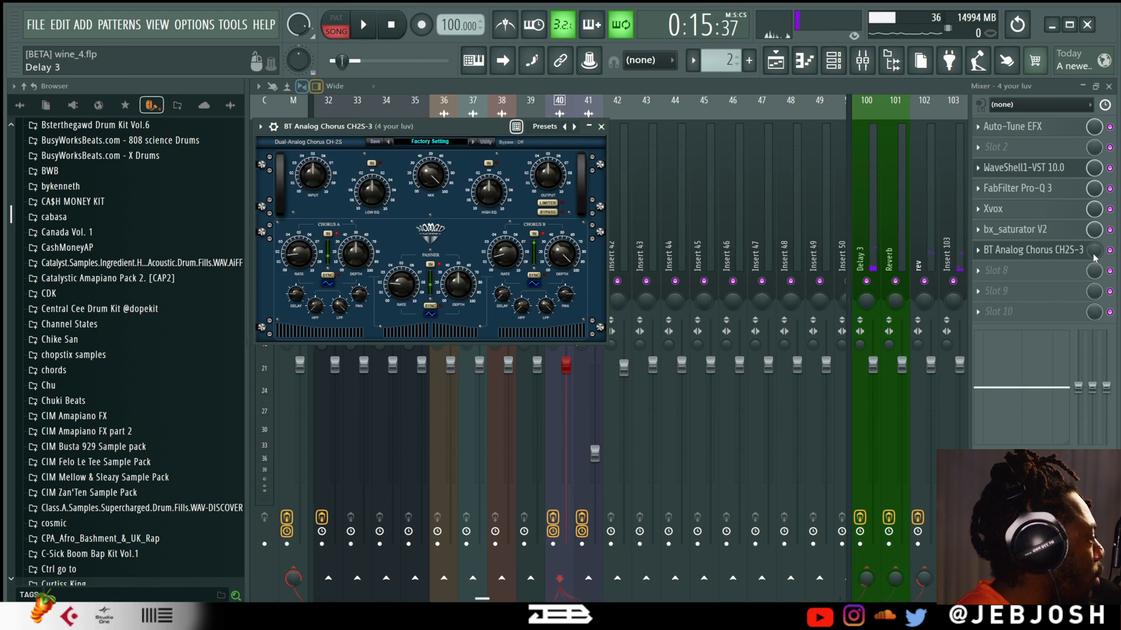
Clear the playlist time selection, play the layered vocals from just before bar 26, check the mixer levels, and stop the song.
{"action": "left_click", "coordinate": [778, 61]}
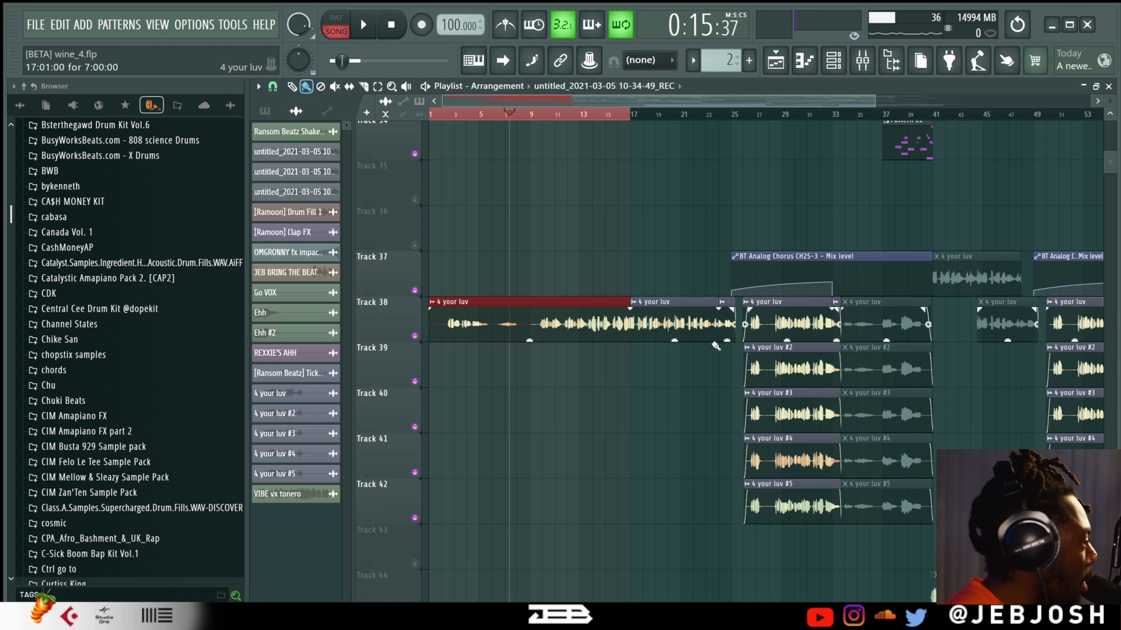
{"action": "key", "text": "ctrl+d"}
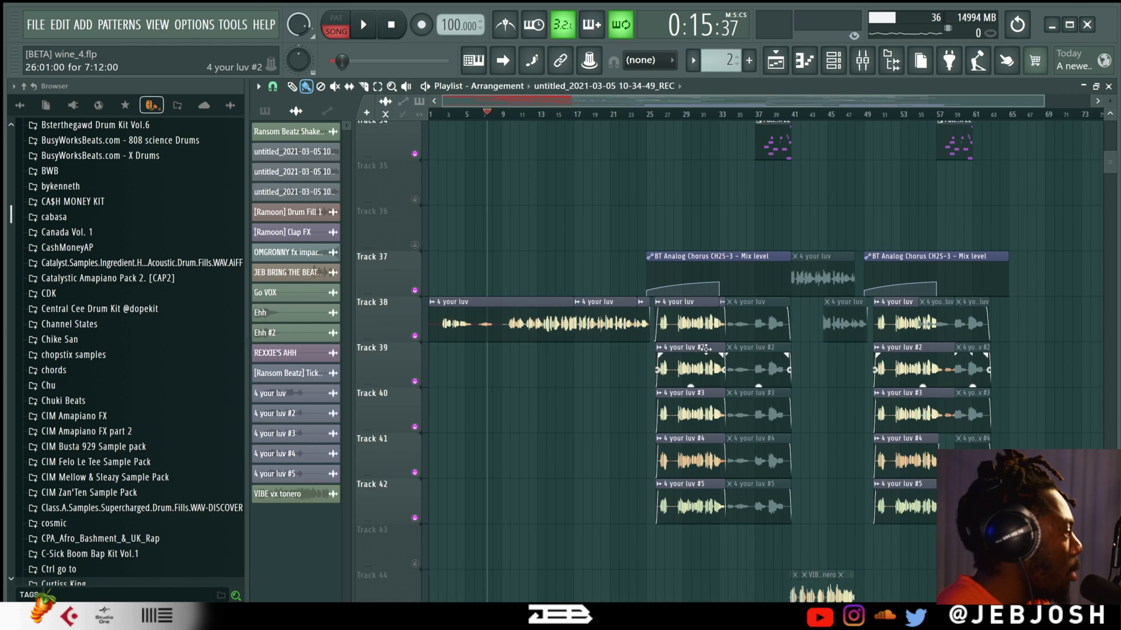
{"action": "scroll", "coordinate": [712, 345], "scroll_direction": "up", "scroll_amount": 5}
{"action": "left_click", "coordinate": [558, 114]}
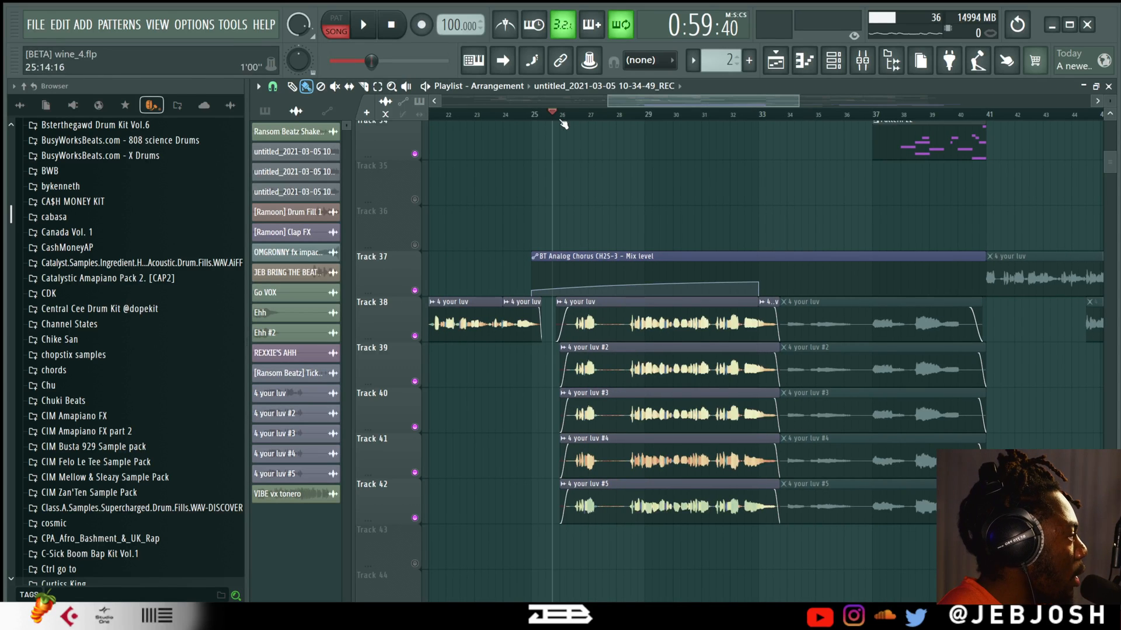
{"action": "key", "text": "space"}
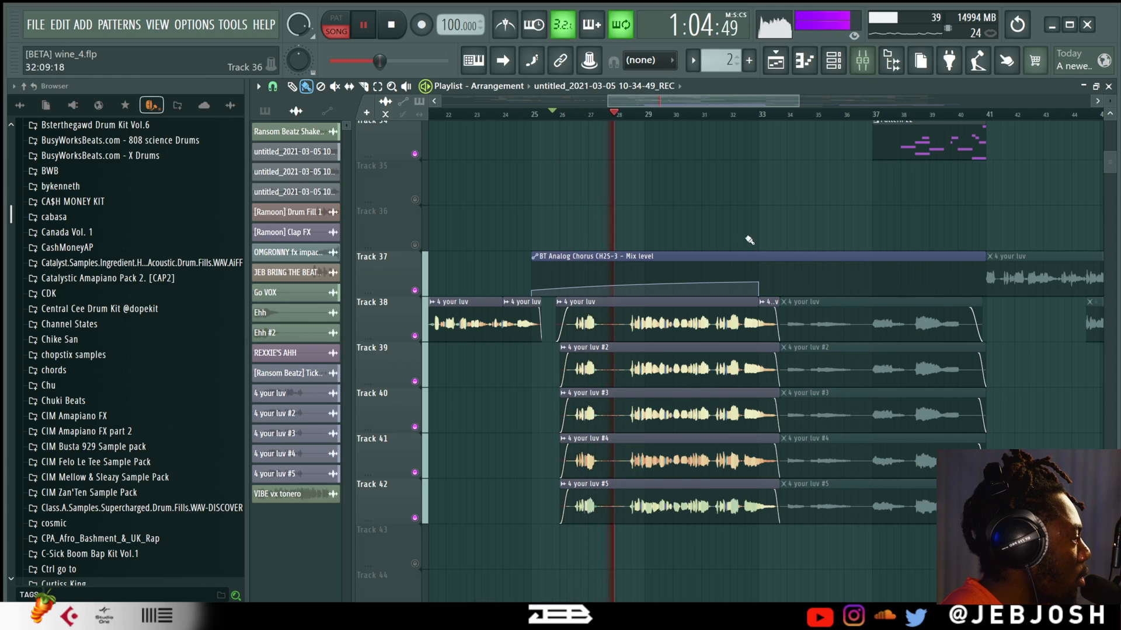
{"action": "left_click", "coordinate": [862, 60]}
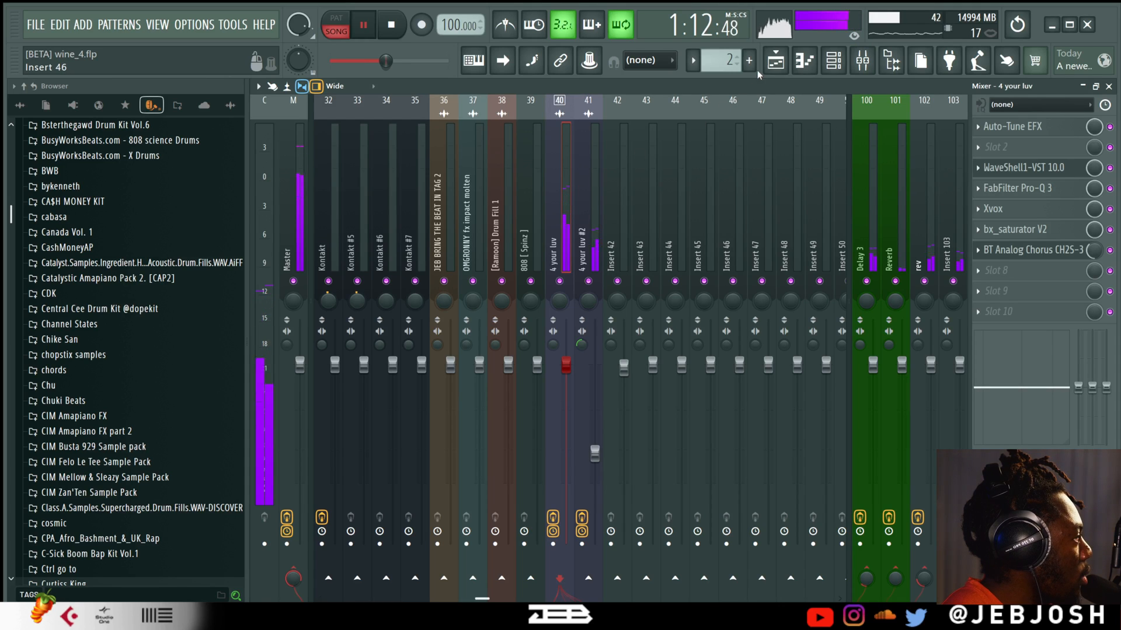
{"action": "key", "text": "space"}
Look over the stacked 4 your luv clips and the BT Analog Chorus mix level automation in the playlist, and return to the mixer.
{"action": "left_click", "coordinate": [775, 61]}
{"action": "scroll", "coordinate": [584, 313], "scroll_direction": "down", "scroll_amount": 5}
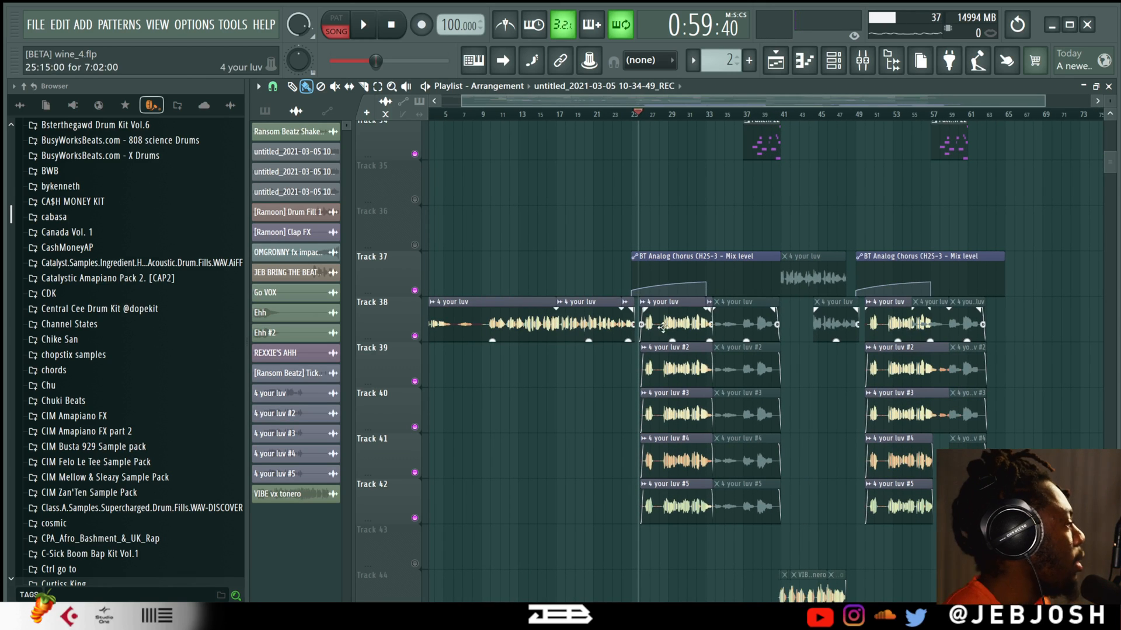
{"action": "scroll", "coordinate": [825, 318], "scroll_direction": "down", "scroll_amount": 3}
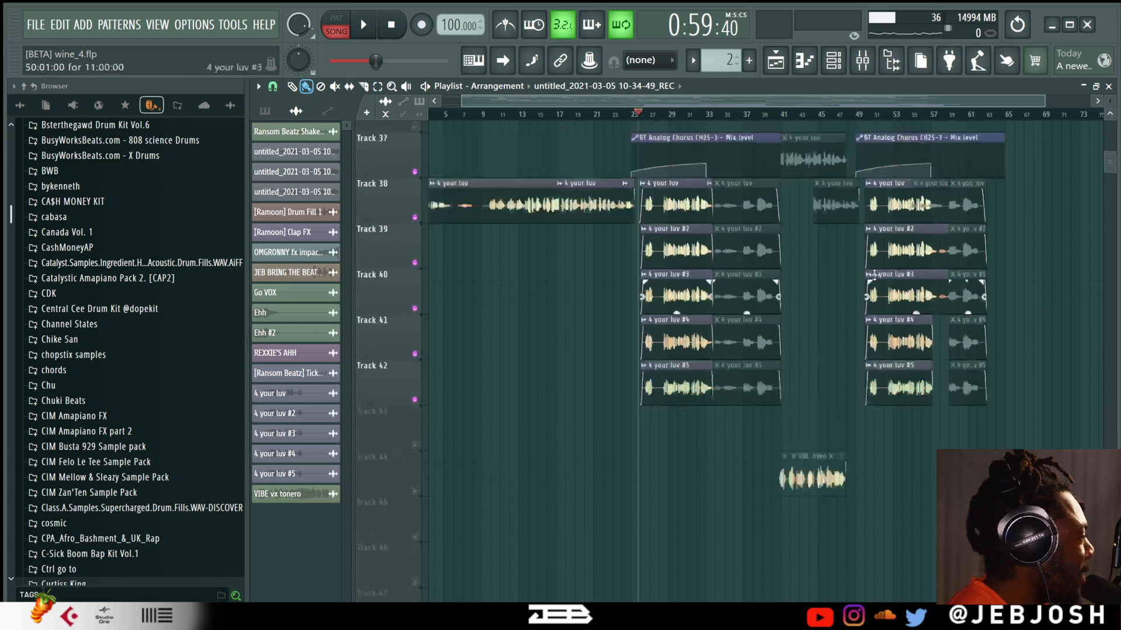
{"action": "scroll", "coordinate": [841, 312], "scroll_direction": "up", "scroll_amount": 3}
{"action": "key", "text": "F9"}
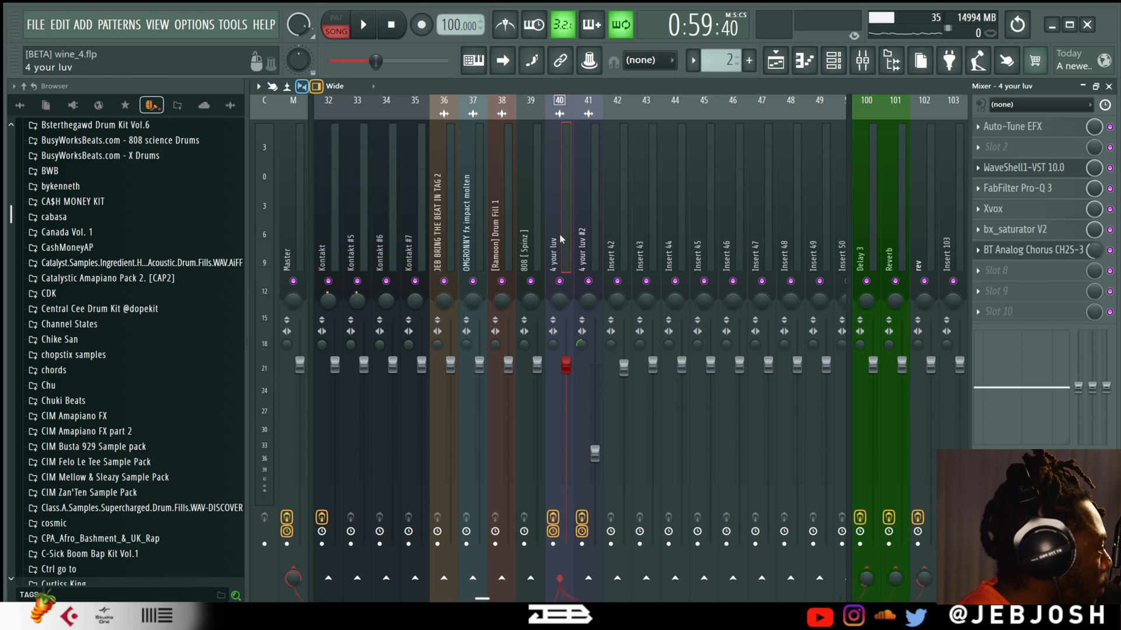
View the Fruity Delay 3 settings on the Delay 3 mixer channel and close the plugin.
{"action": "left_click", "coordinate": [871, 256]}
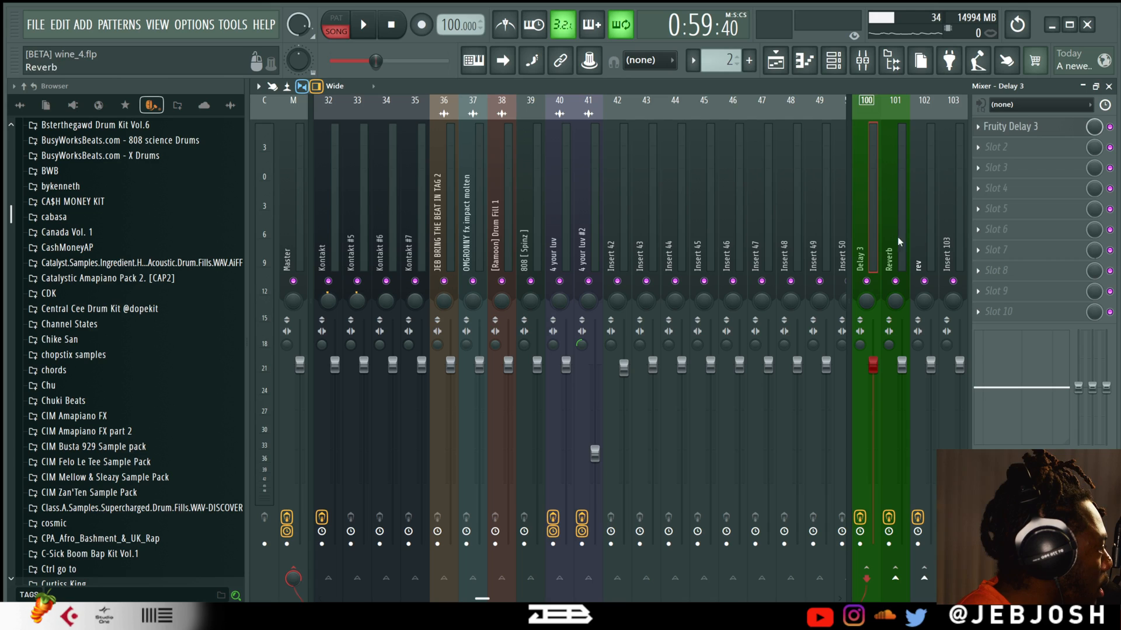
{"action": "left_click", "coordinate": [1044, 127]}
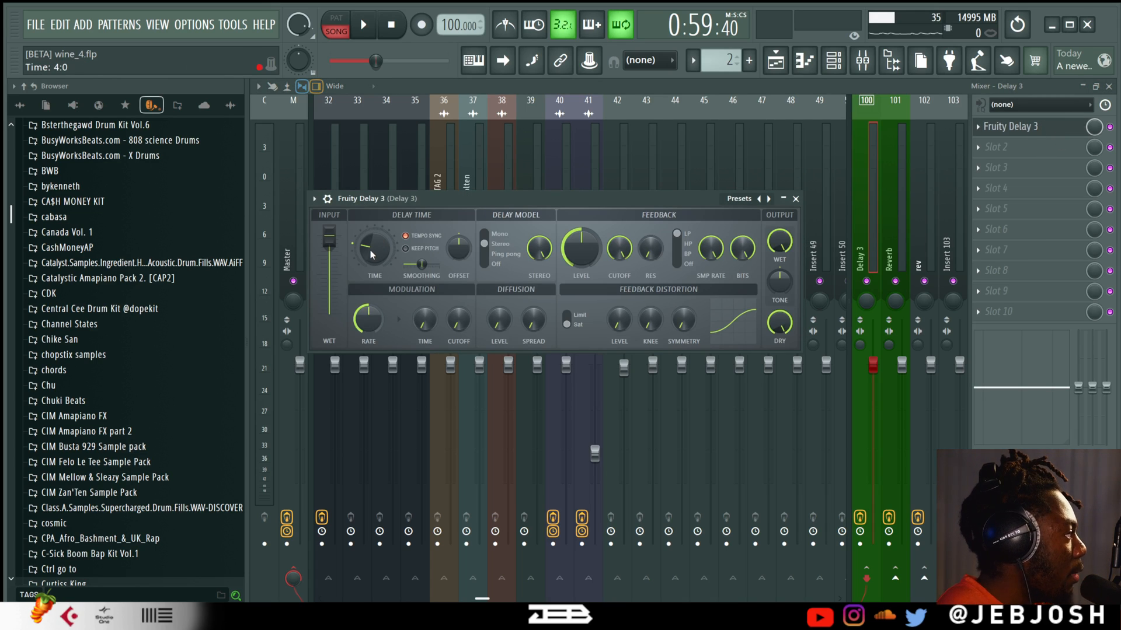
{"action": "left_click", "coordinate": [795, 198]}
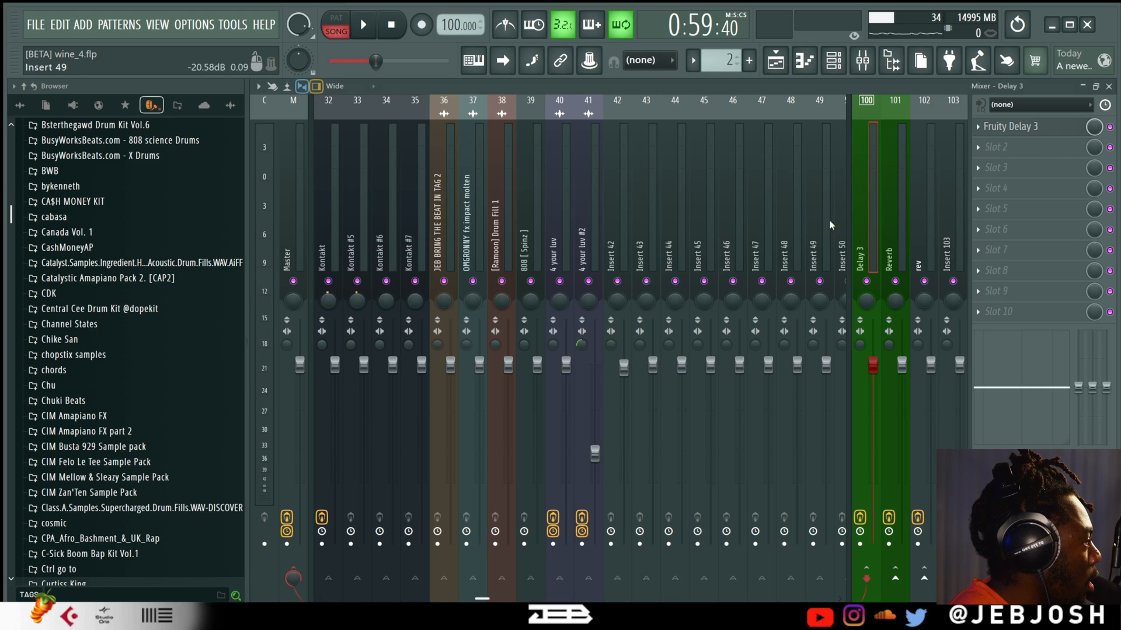
View the Seventh Heaven Professional reverb settings on the rev mixer channel and close the plugin.
{"action": "left_click", "coordinate": [894, 238]}
{"action": "left_click", "coordinate": [926, 247]}
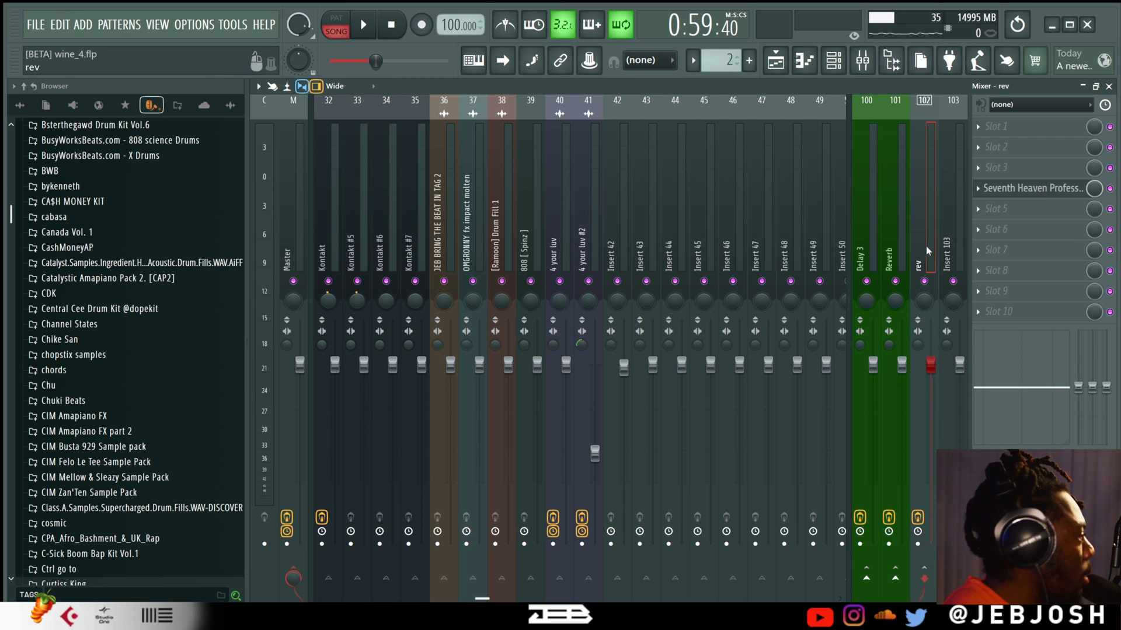
{"action": "left_click", "coordinate": [1071, 194]}
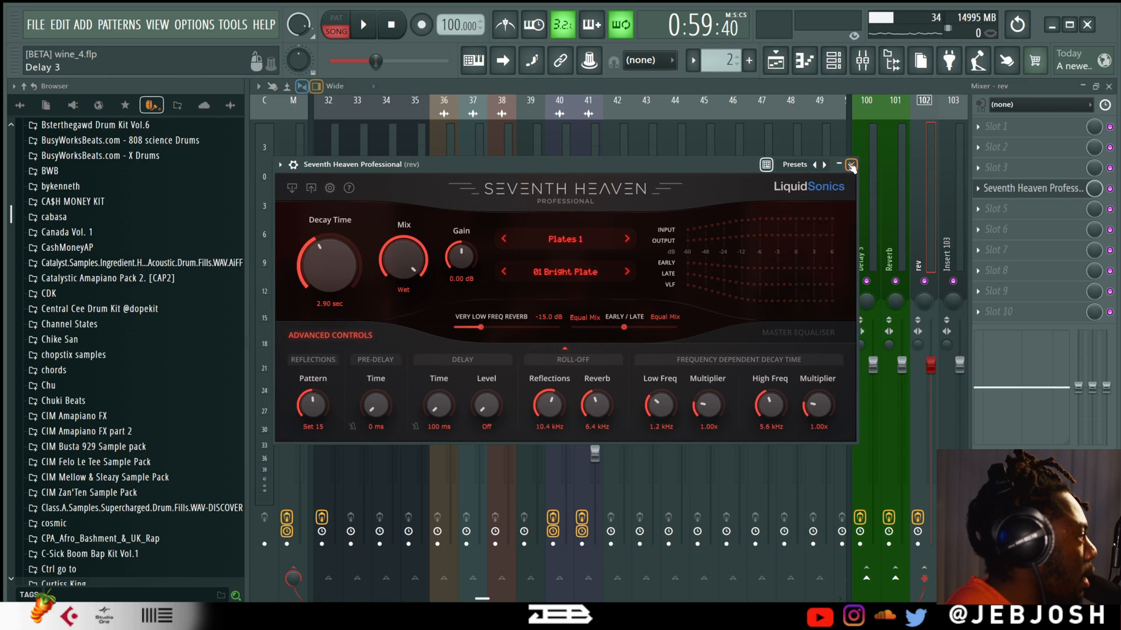
{"action": "left_click", "coordinate": [851, 166]}
View the H-Delay settings on mixer channel Insert 103 and close the plugin.
{"action": "left_click", "coordinate": [958, 219]}
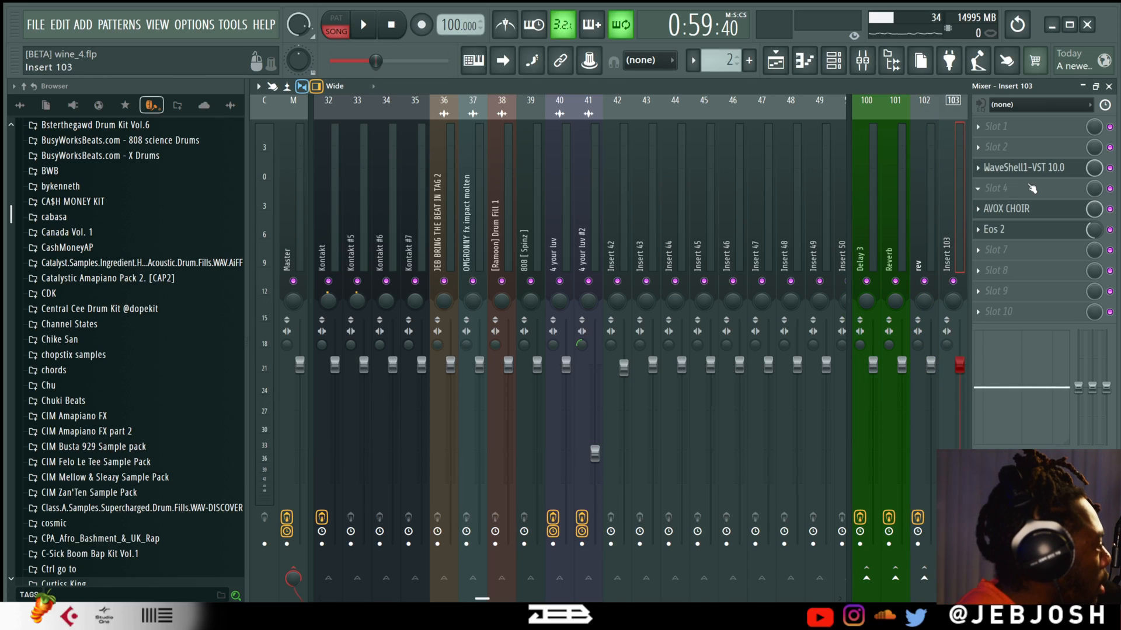
{"action": "left_click", "coordinate": [1041, 169]}
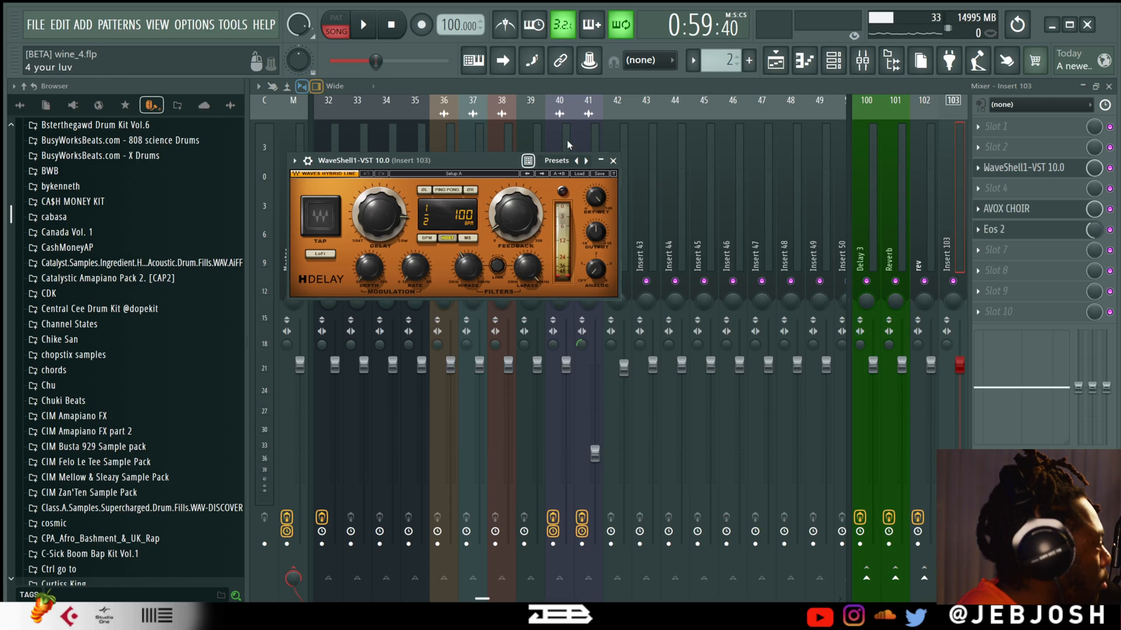
{"action": "left_click", "coordinate": [612, 161]}
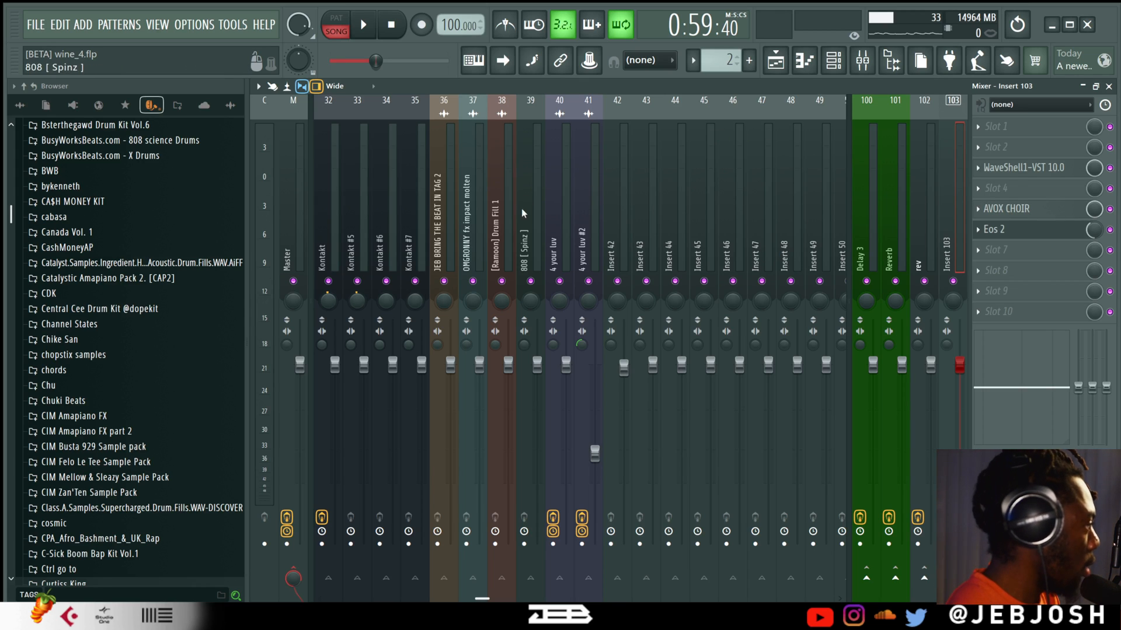
Select the 4 your luv mixer channel, view its layered vocal clips in the playlist, and return to the mixer.
{"action": "left_click", "coordinate": [554, 216]}
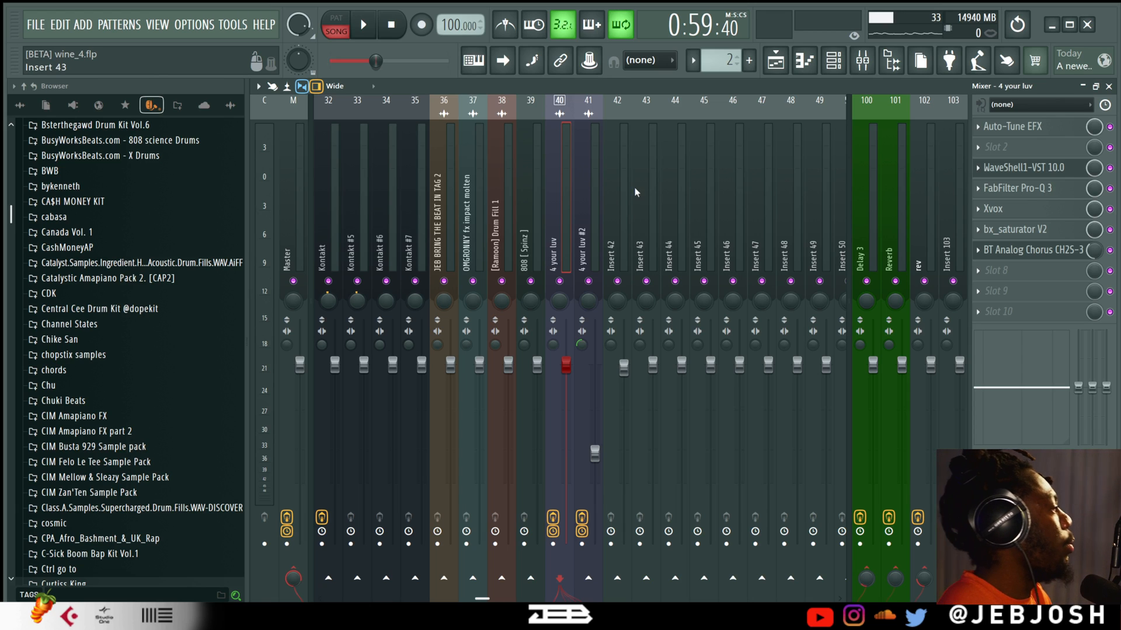
{"action": "left_click", "coordinate": [763, 71]}
{"action": "scroll", "coordinate": [755, 397], "scroll_direction": "up", "scroll_amount": 4}
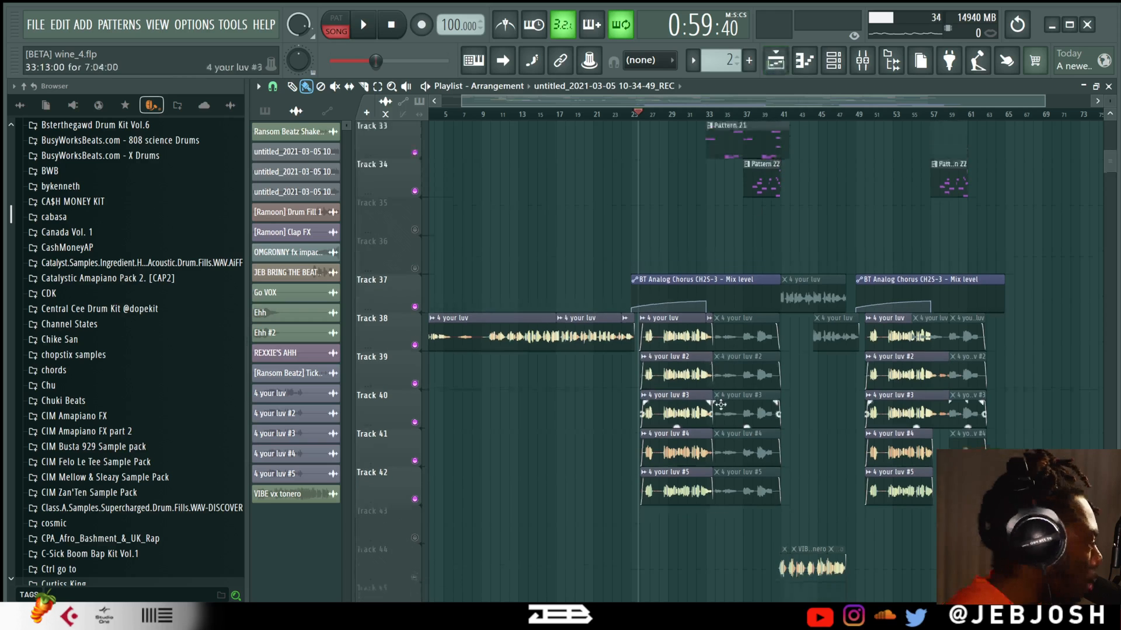
{"action": "left_click", "coordinate": [862, 60]}
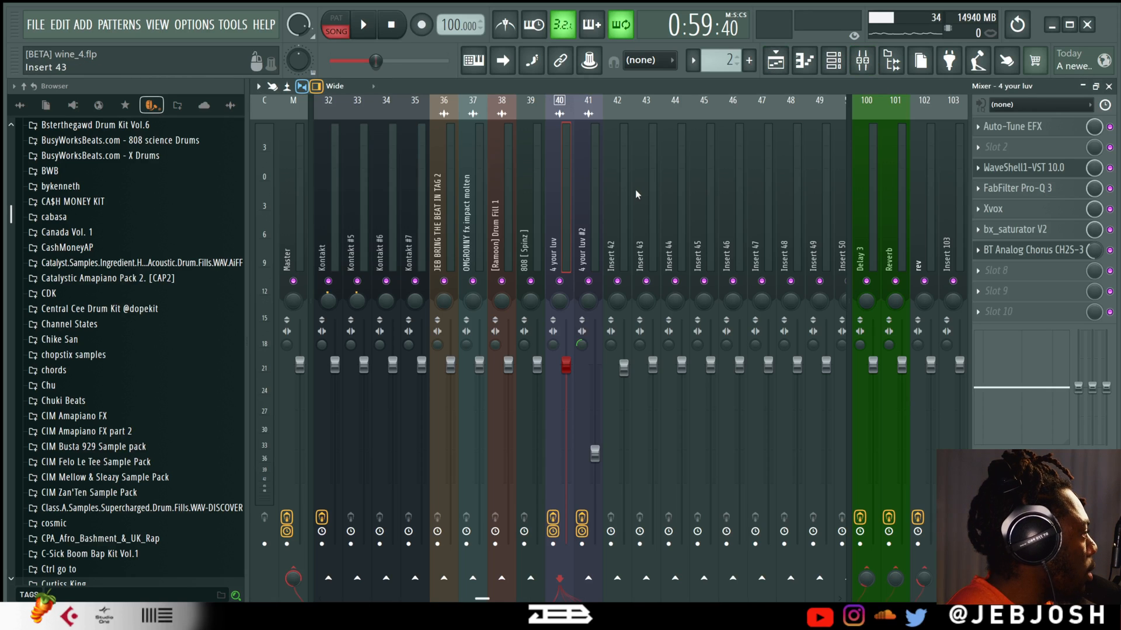
View the WaveShell delay, AVOX CHOIR and Eos 2 effects on Insert 103 and close the last plugin window.
{"action": "left_click", "coordinate": [945, 219]}
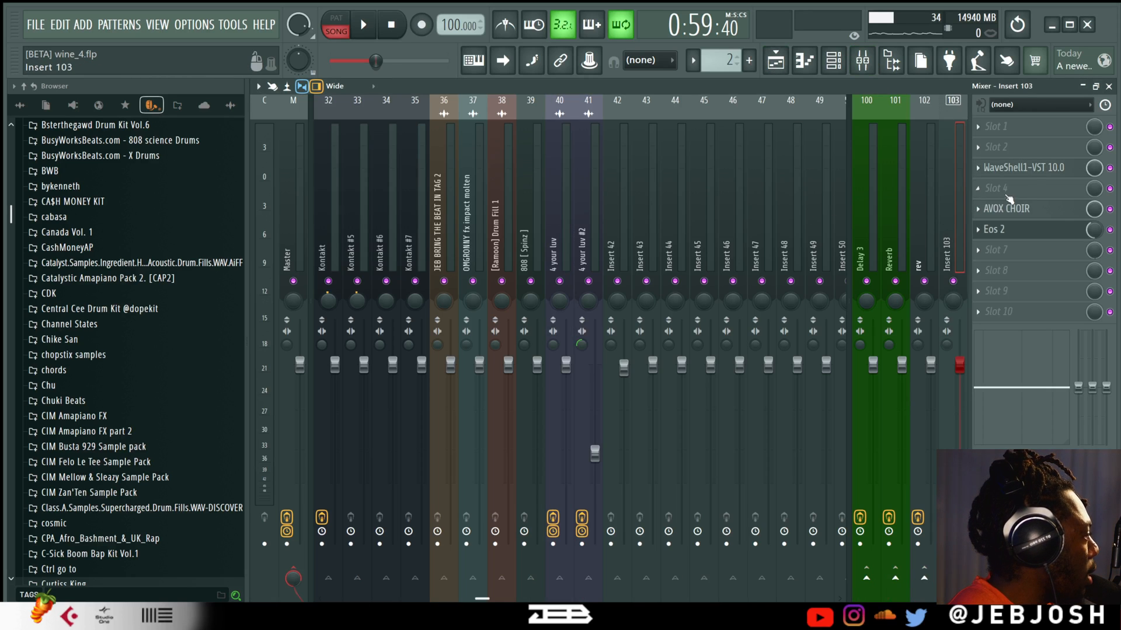
{"action": "left_click", "coordinate": [1045, 169]}
{"action": "left_click", "coordinate": [1038, 211]}
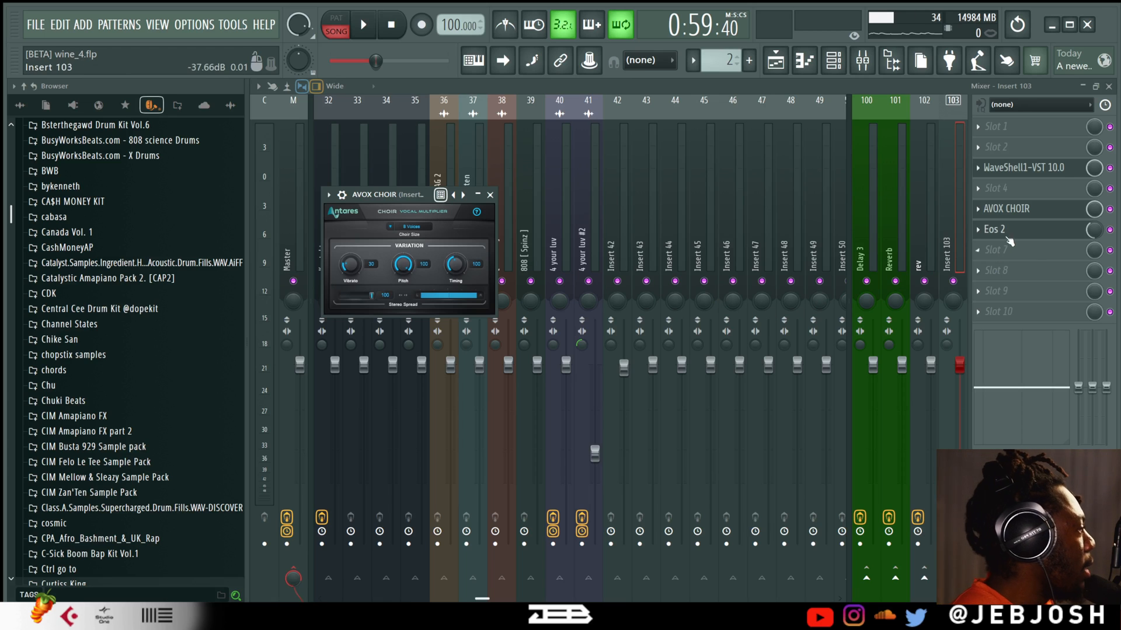
{"action": "left_click", "coordinate": [1033, 234]}
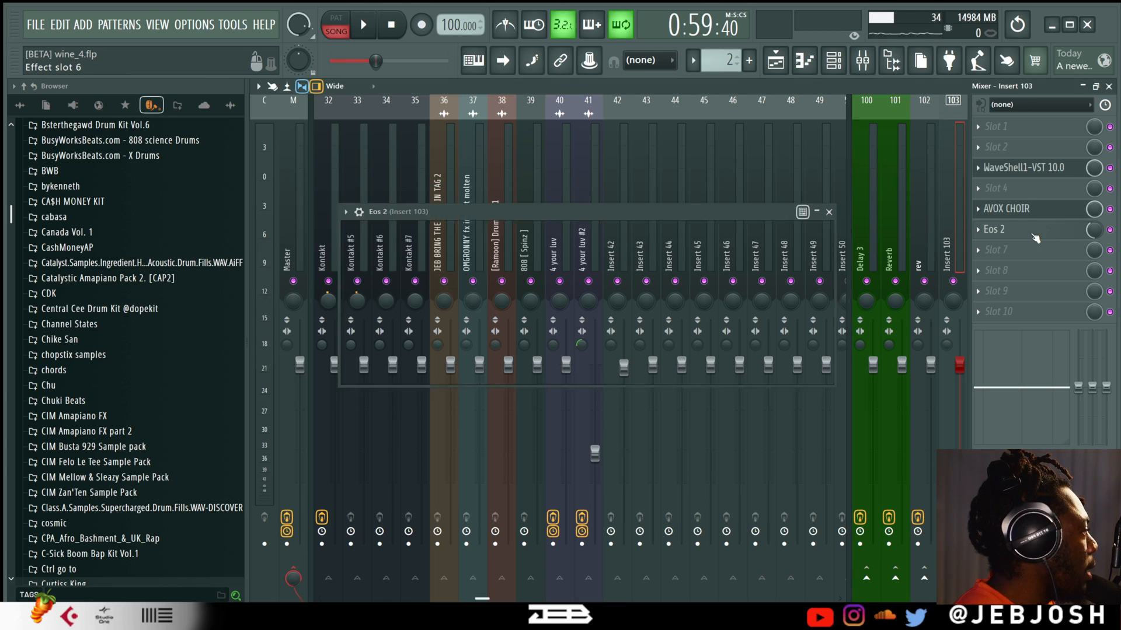
{"action": "left_click", "coordinate": [829, 212]}
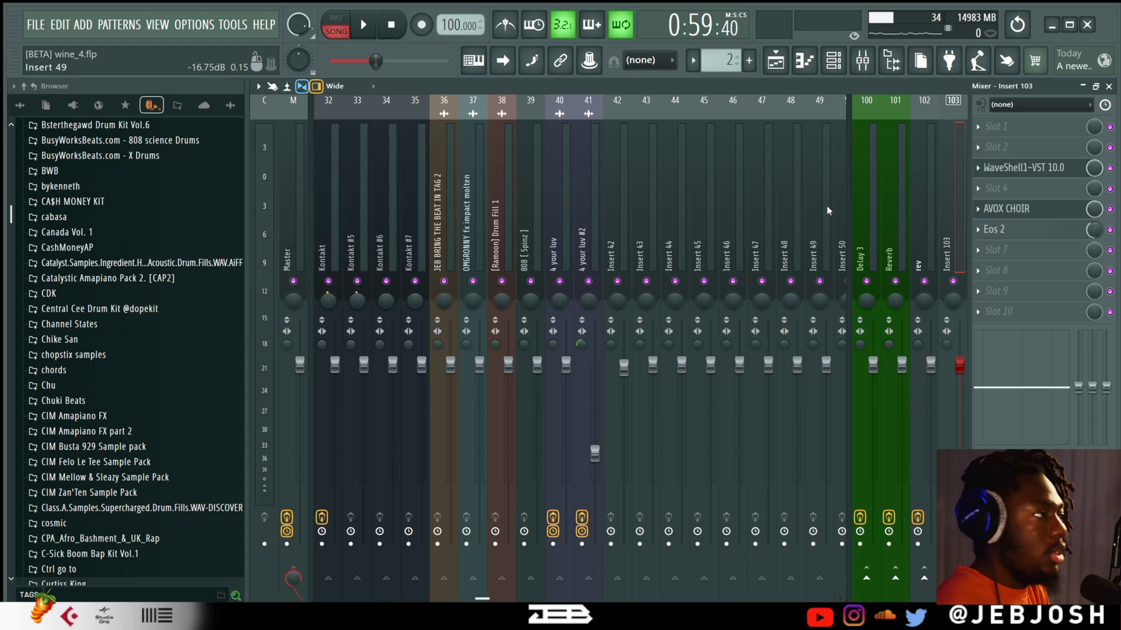
Select the 4 your luv channel, return the playlist position to the start of the song, and play the full mix.
{"action": "left_click", "coordinate": [565, 218]}
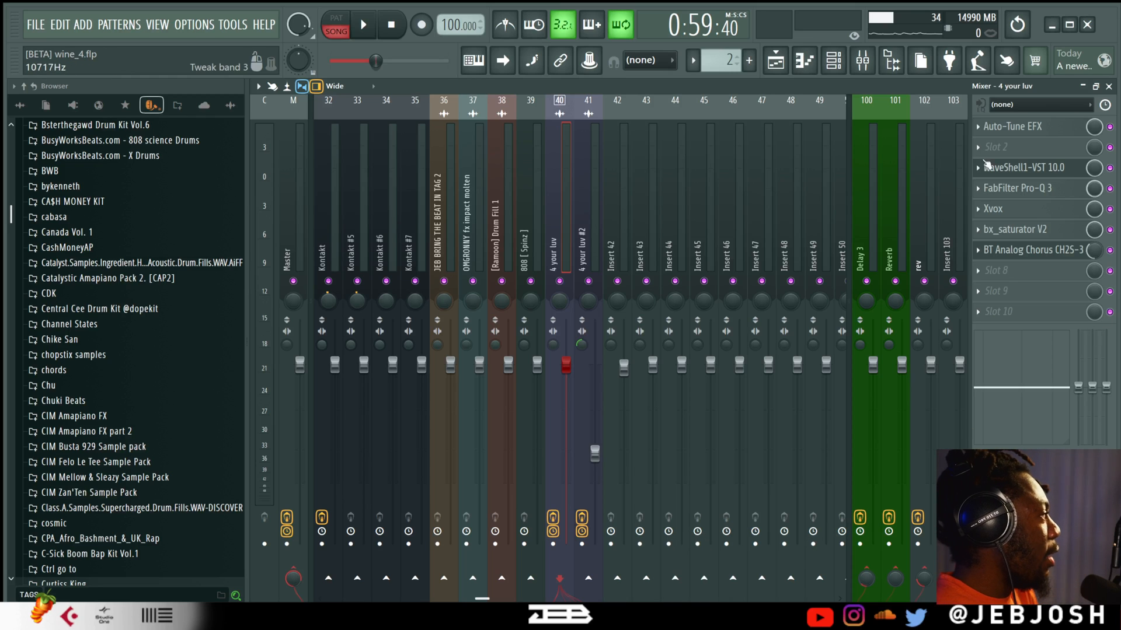
{"action": "left_click", "coordinate": [781, 54]}
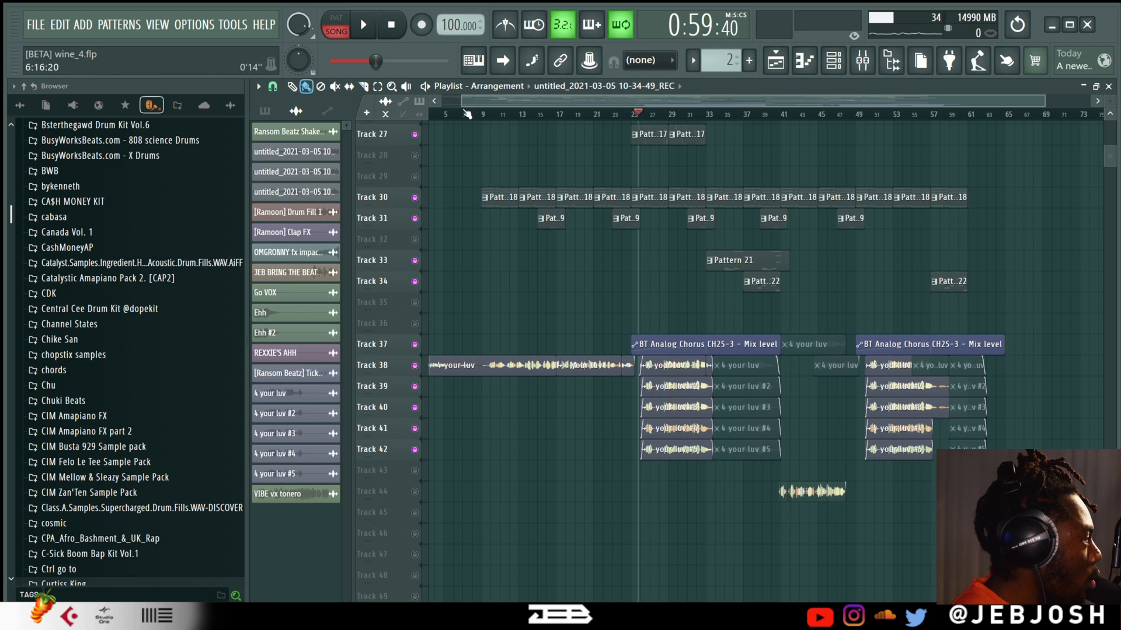
{"action": "left_click_drag", "start_coordinate": [468, 116], "coordinate": [425, 117]}
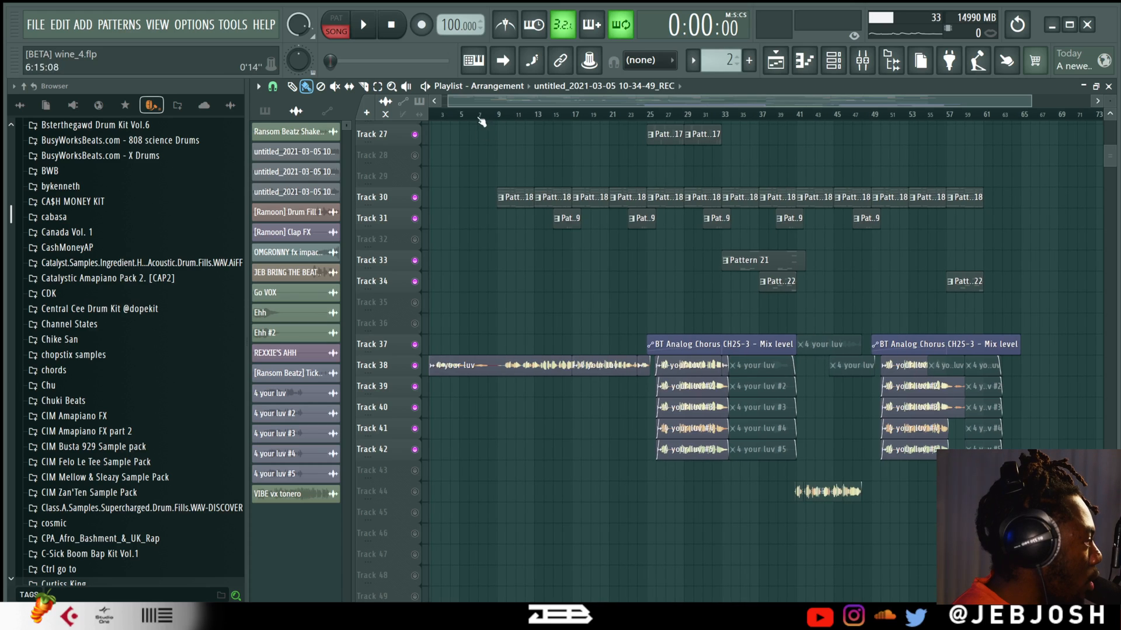
{"action": "left_click_drag", "start_coordinate": [500, 103], "coordinate": [492, 103]}
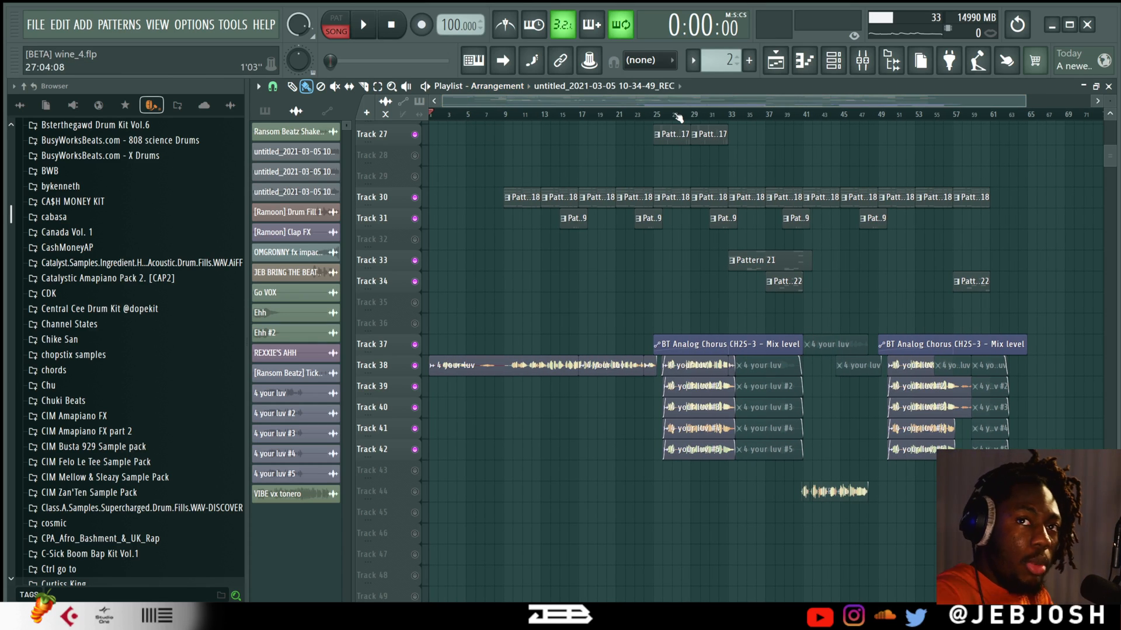
{"action": "scroll", "coordinate": [972, 359], "scroll_direction": "up", "scroll_amount": 3}
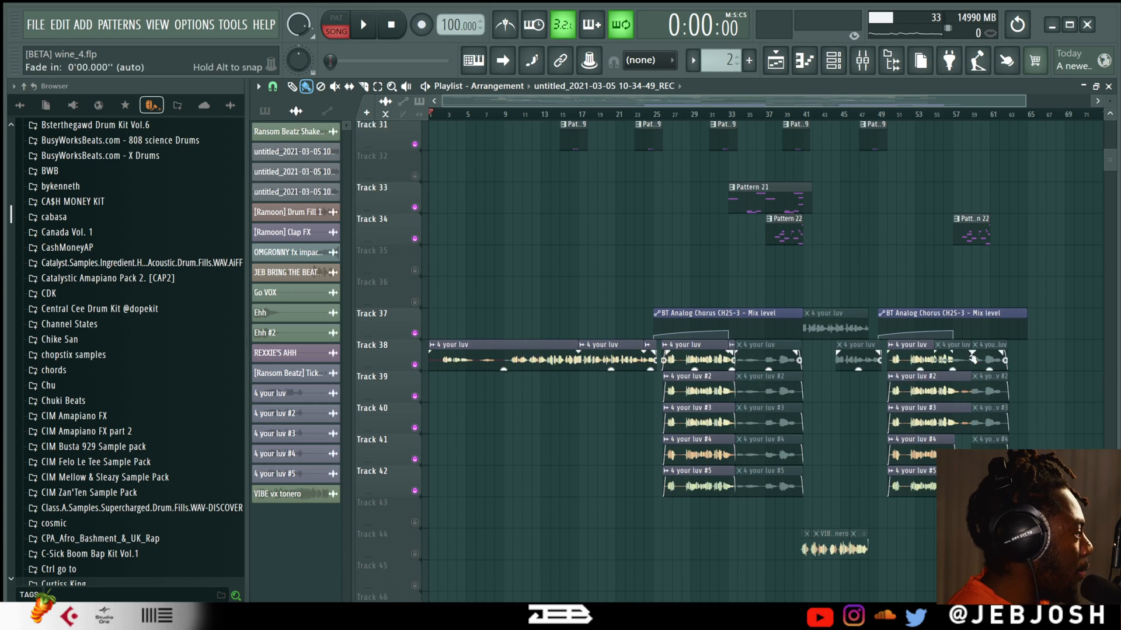
{"action": "key", "text": "space"}
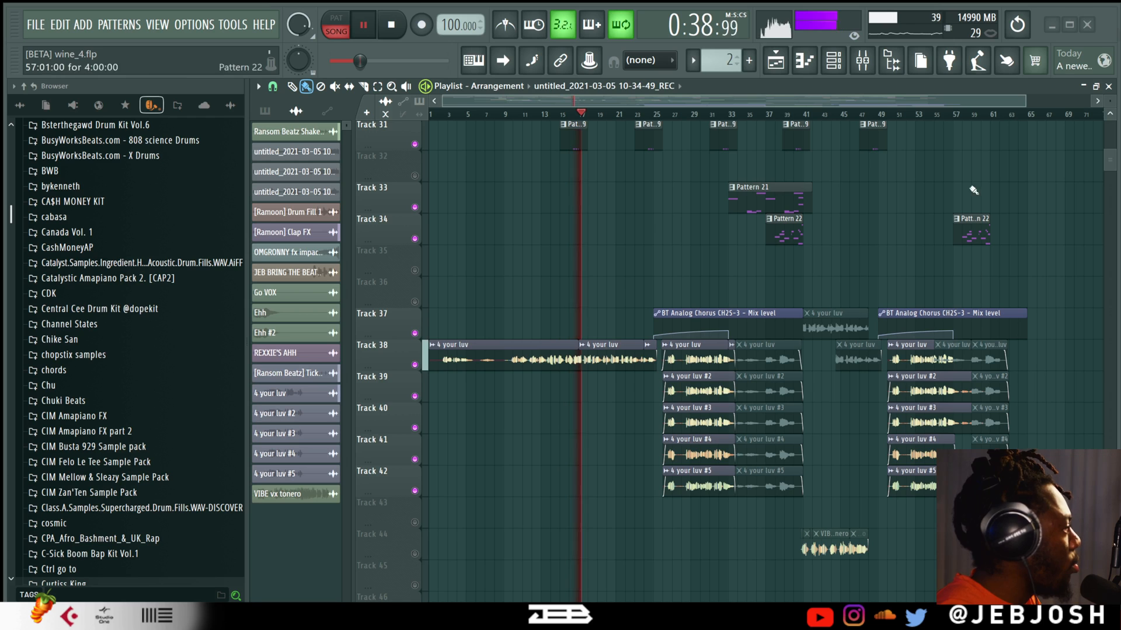
Watch the 4 your luv and send channel levels in the mixer during playback, and switch back to the playlist.
{"action": "left_click_drag", "start_coordinate": [1026, 99], "coordinate": [959, 99]}
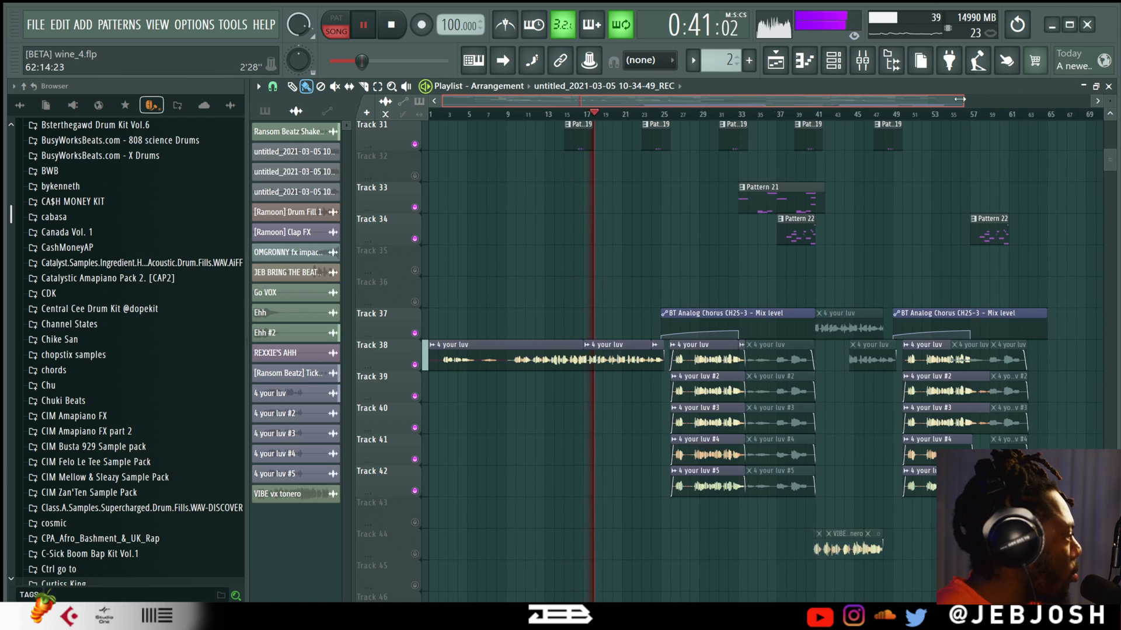
{"action": "key", "text": "F9"}
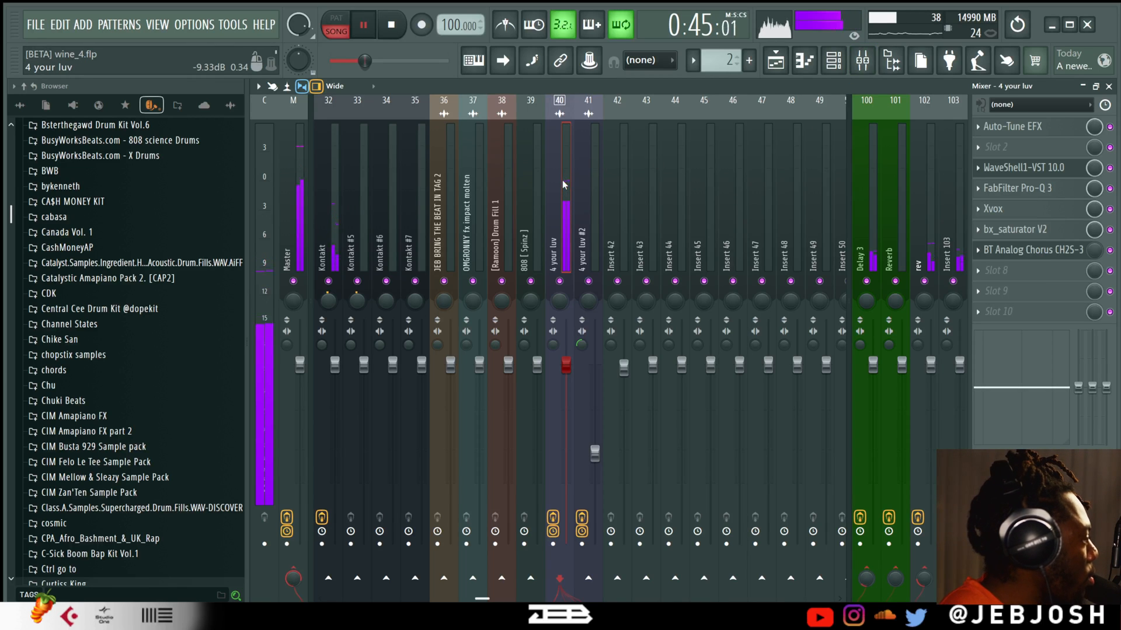
{"action": "left_click", "coordinate": [782, 70]}
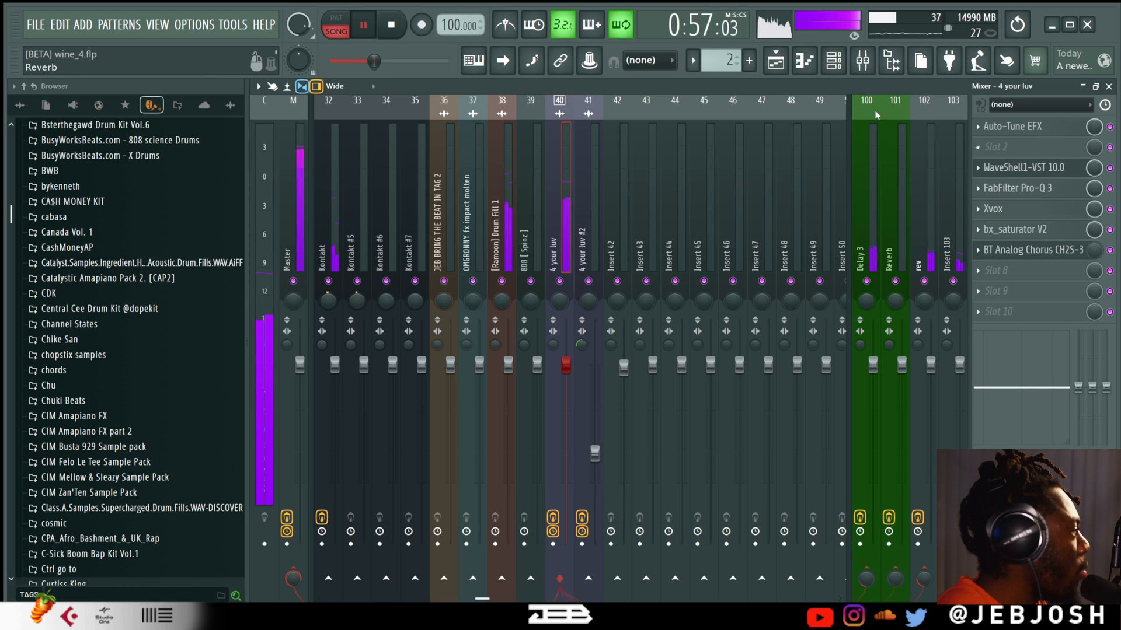
{"action": "left_click", "coordinate": [774, 71]}
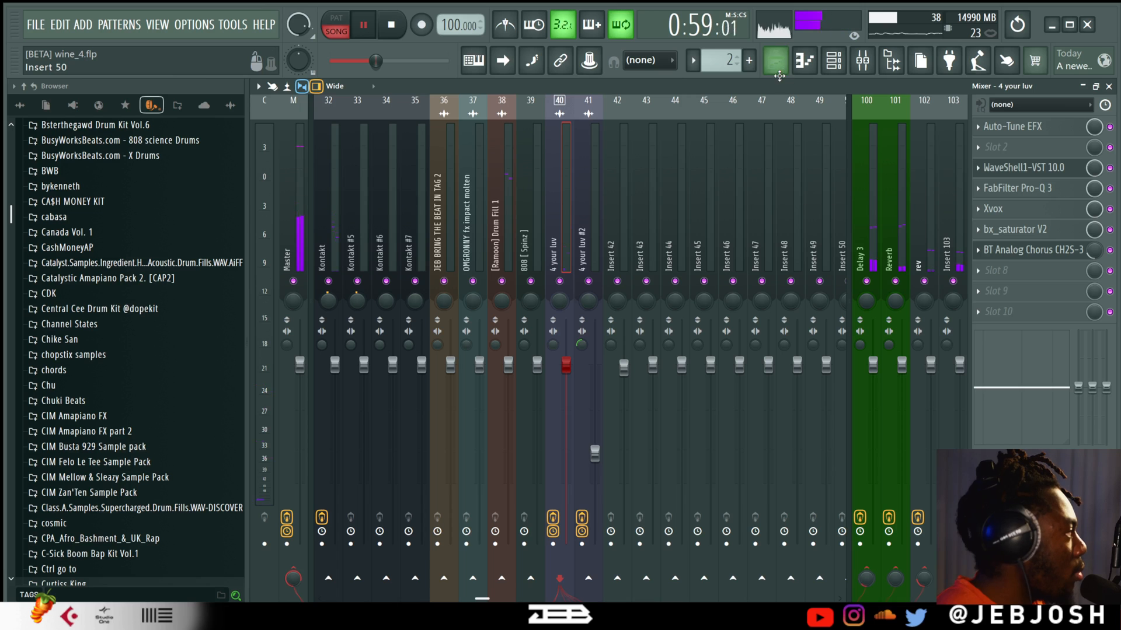